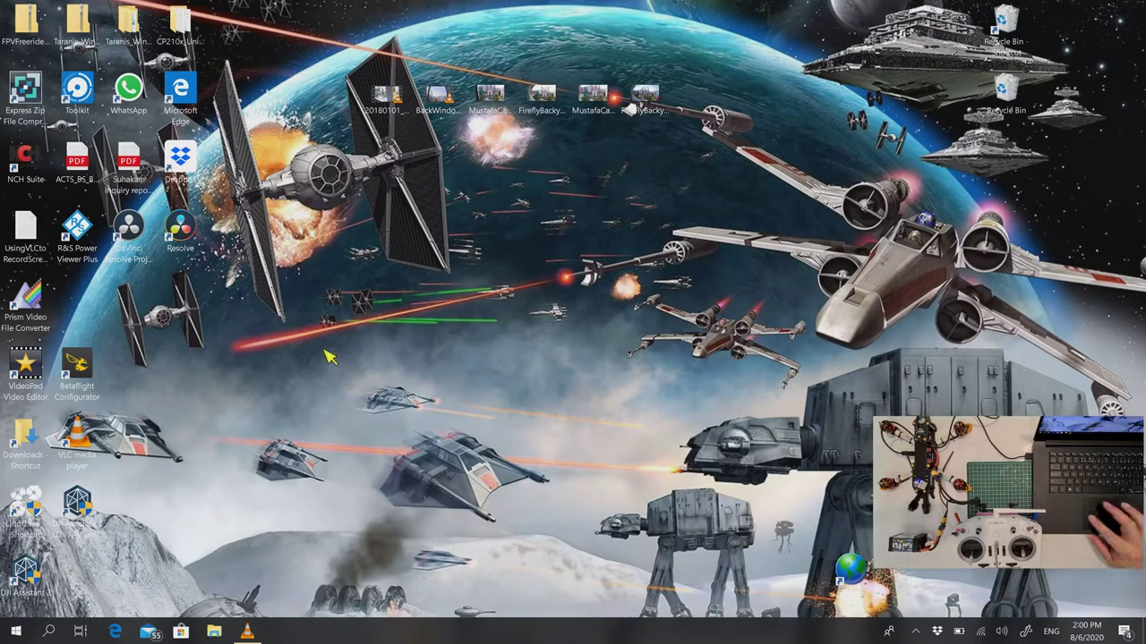
Open Betaflight Configurator, move its window up so it is fully visible, and connect to the flight controller
double_click(77, 374)
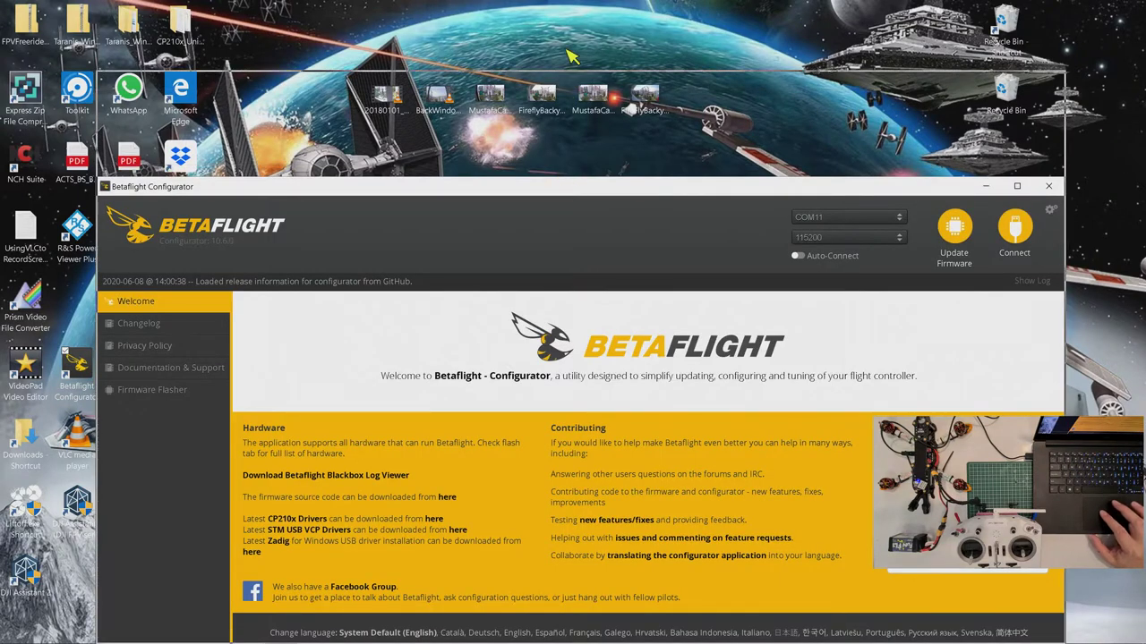
left_click_drag(565, 188, 568, 48)
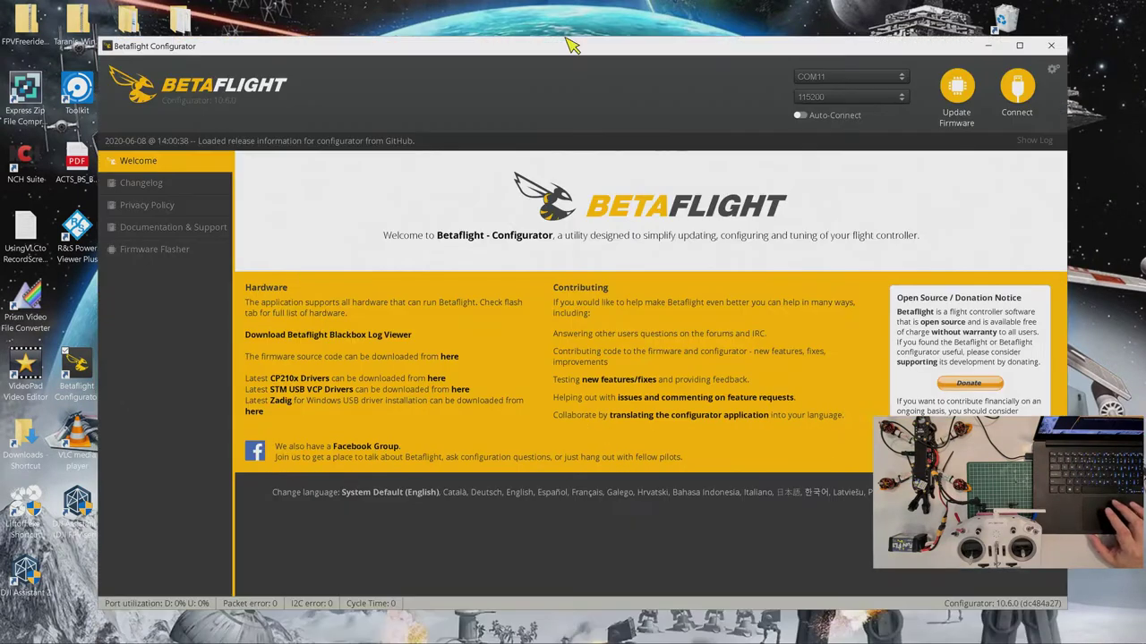
left_click(1018, 86)
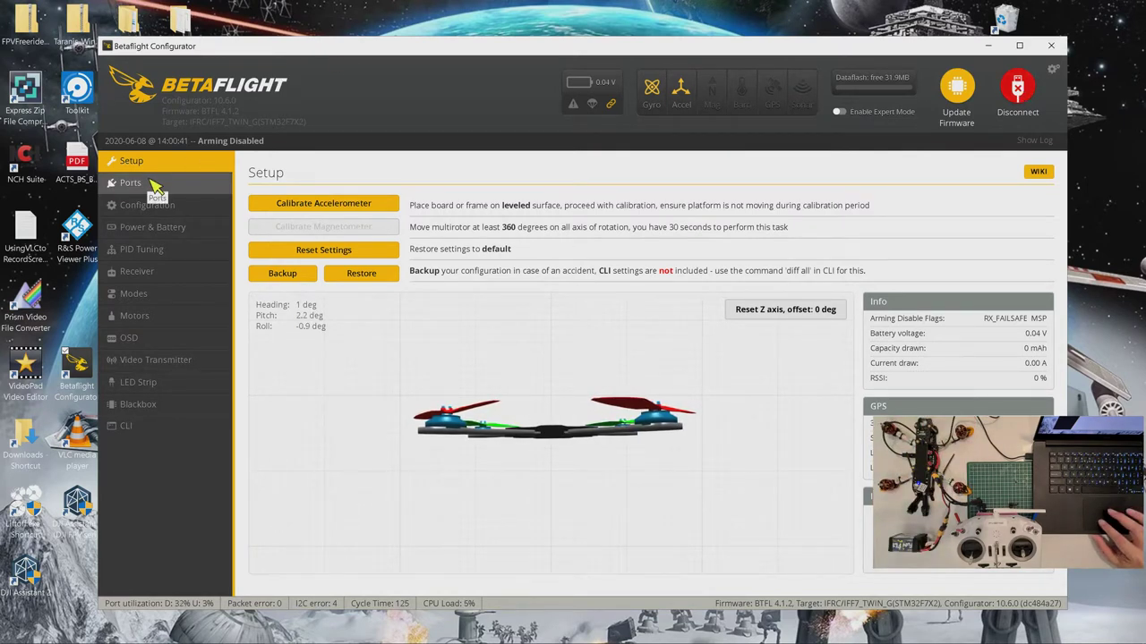
Enable Serial Rx on UART5, set that port's peripheral to Disabled, and save the port settings with a reboot
left_click(154, 185)
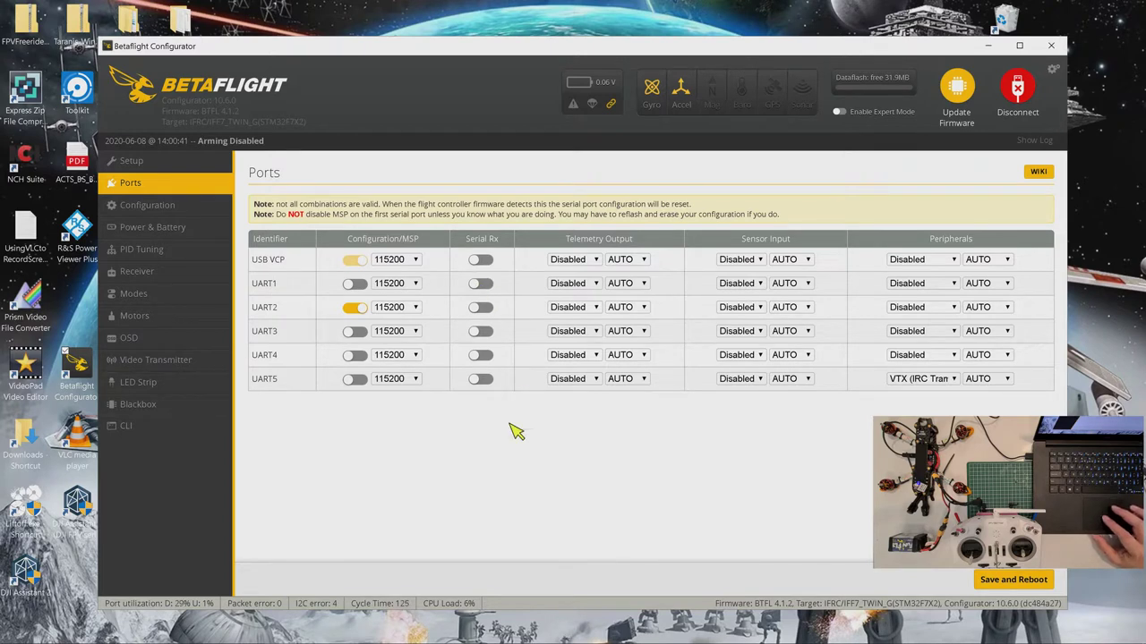
left_click(484, 379)
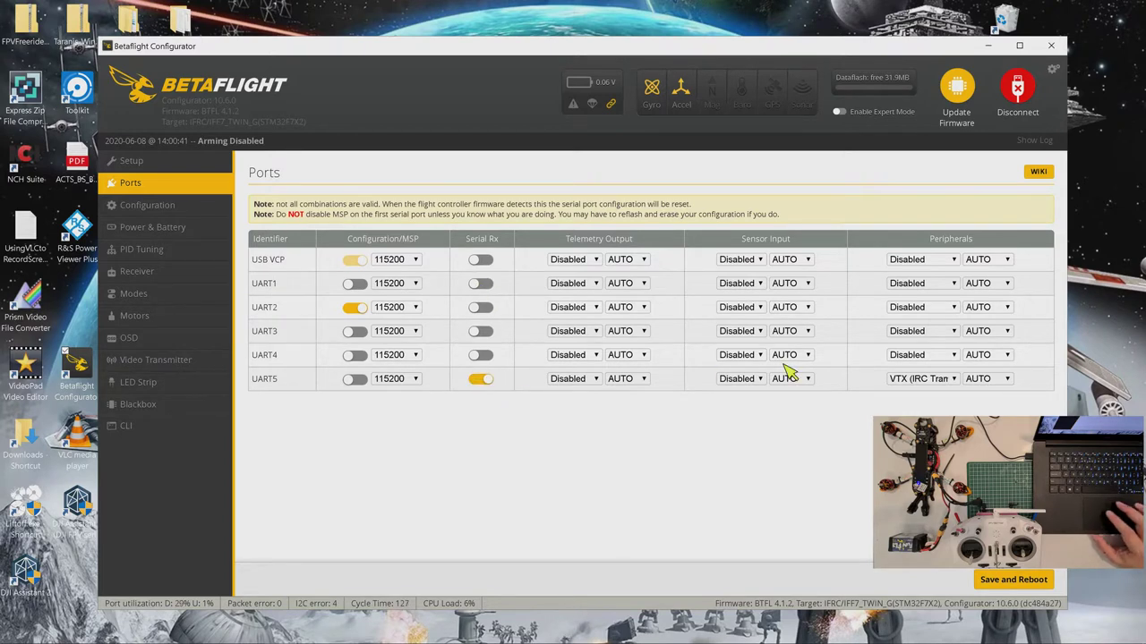
left_click(956, 379)
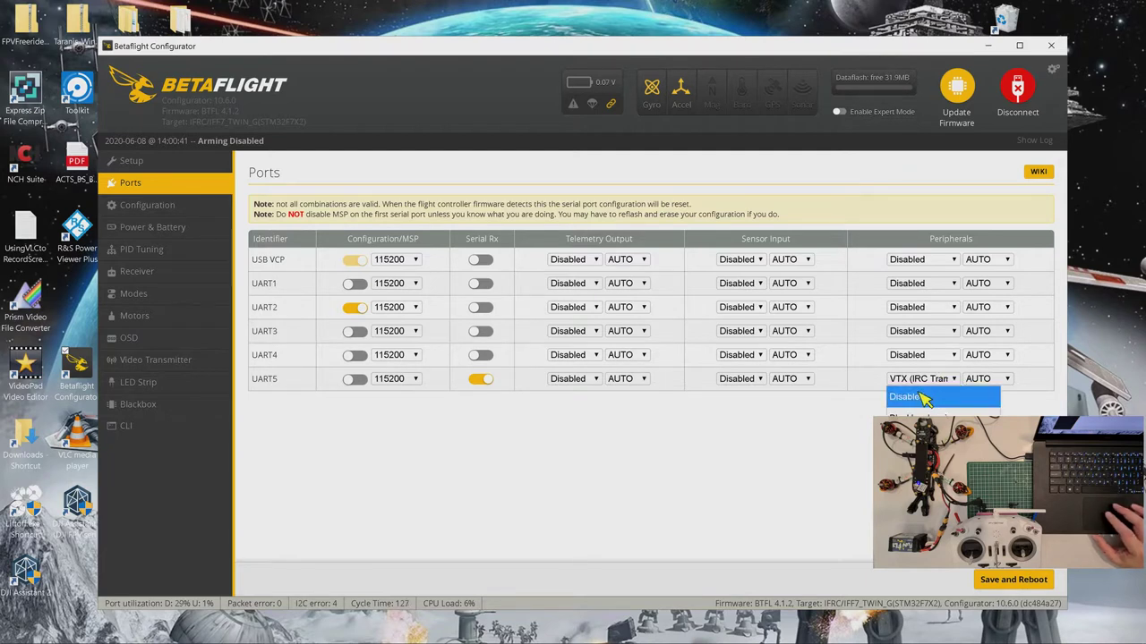
left_click(922, 398)
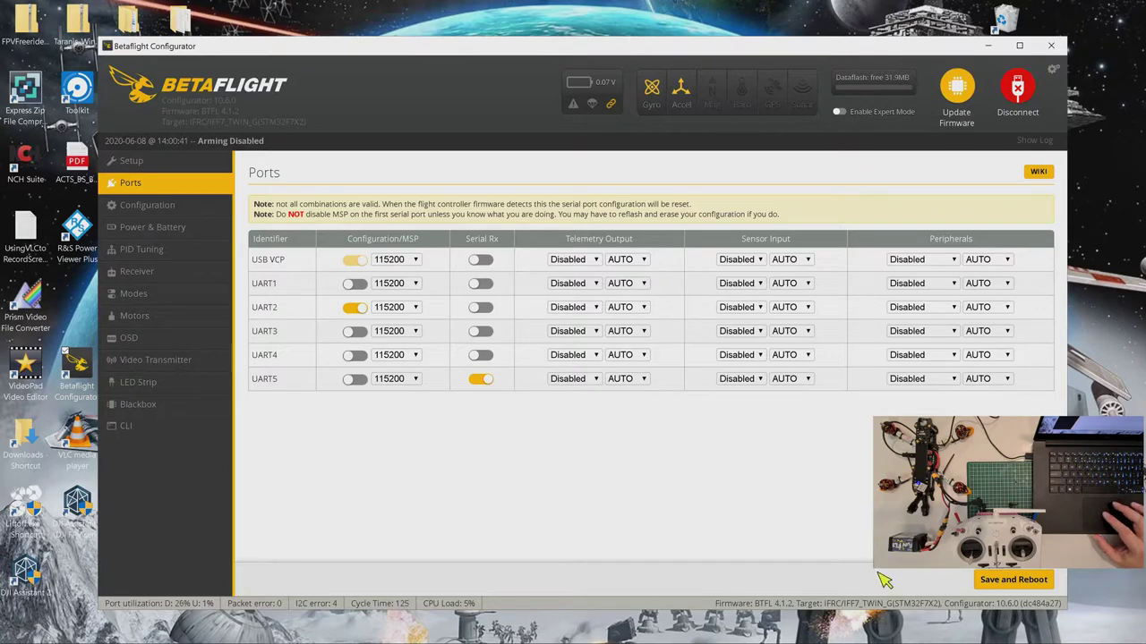
left_click(1009, 580)
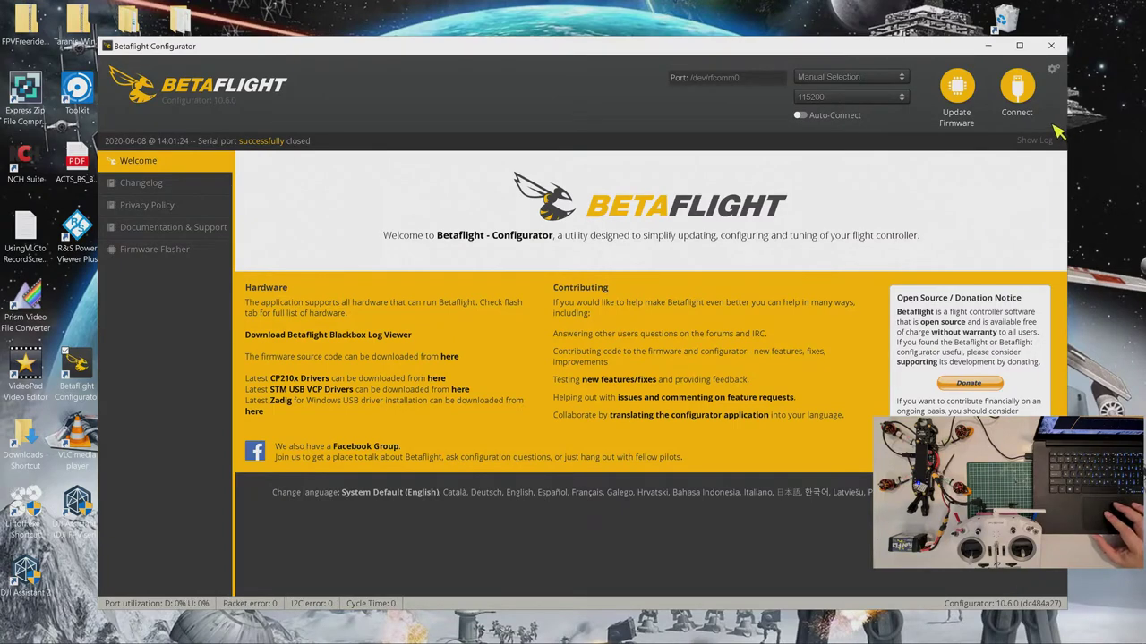
Reconnect to the flight controller and enable Bidirectional DShot in the ESC/Motor features of the configuration
left_click(1027, 87)
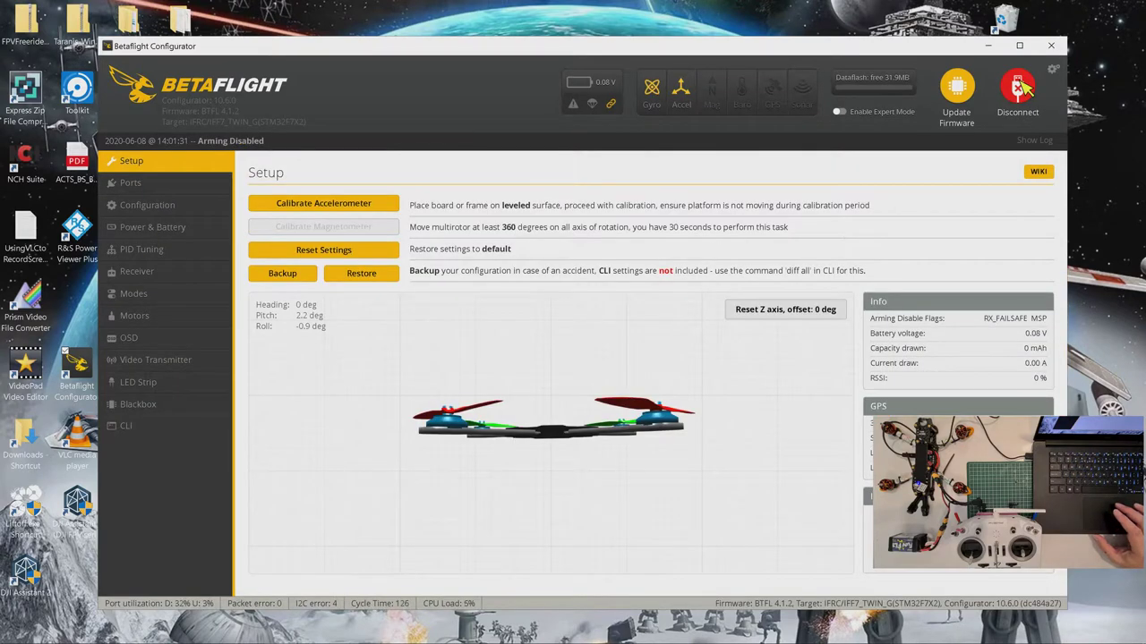
left_click(179, 208)
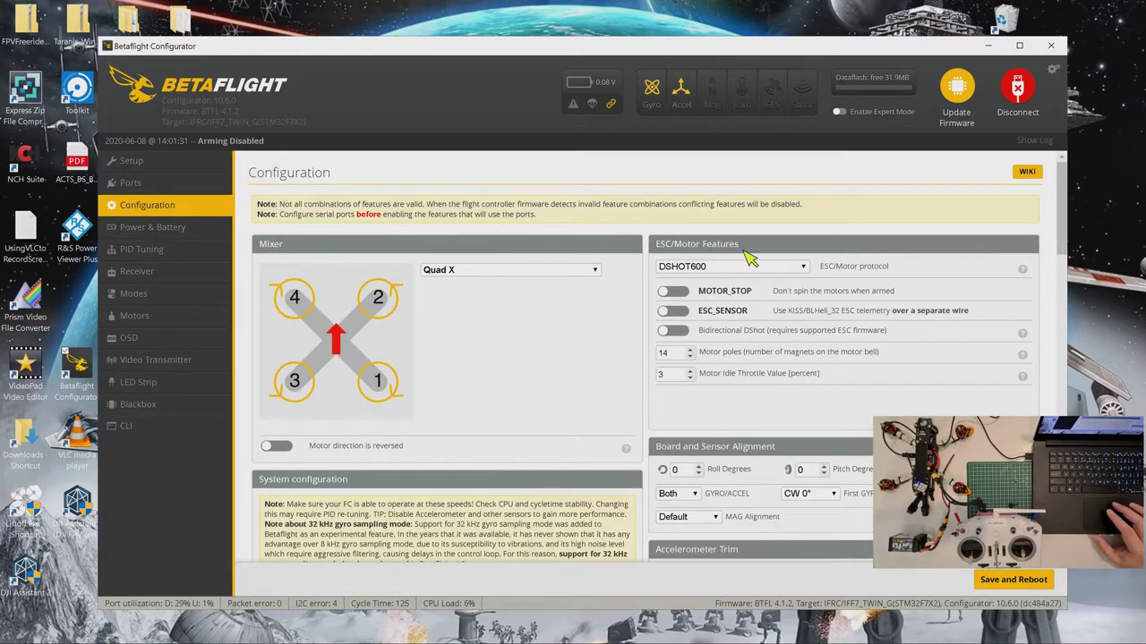
scroll(749, 258, "down", 1)
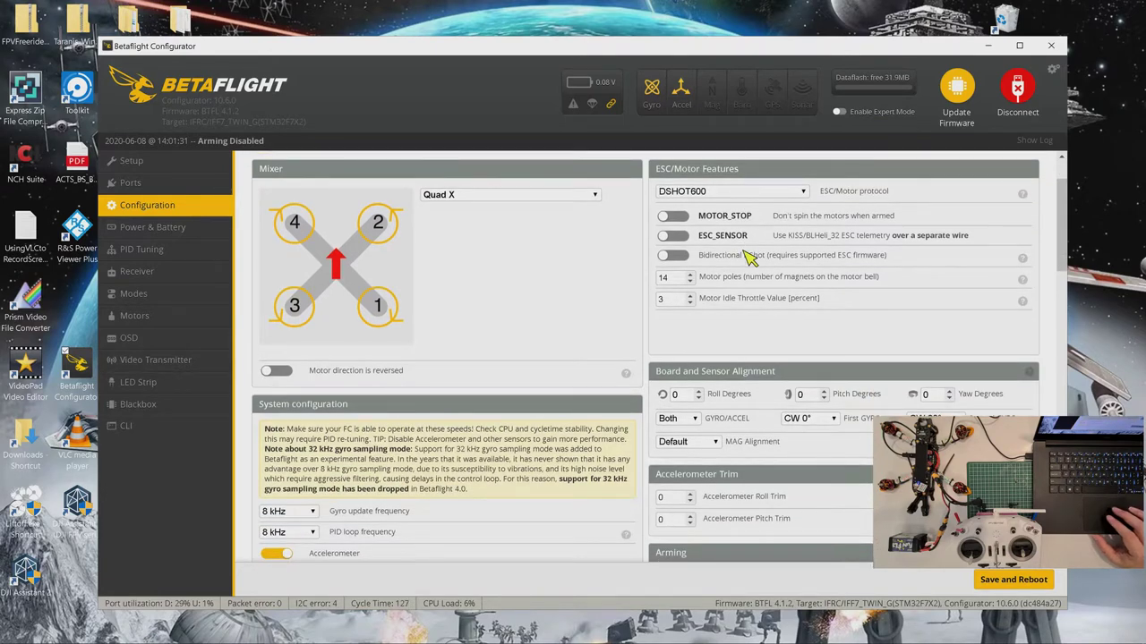
left_click(673, 256)
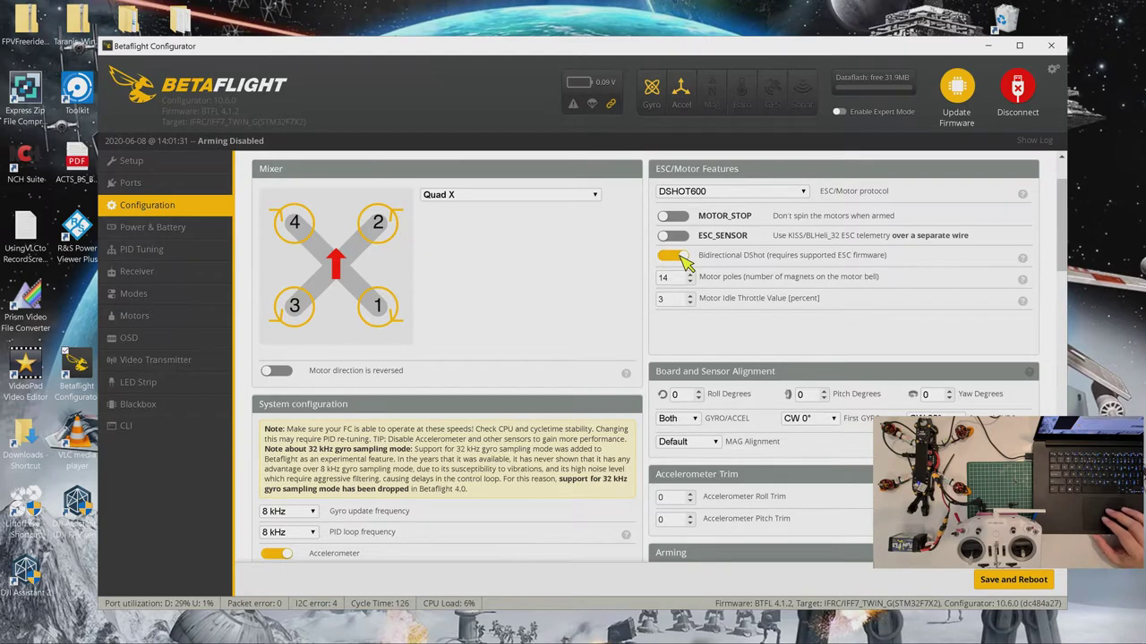
Set the craft name to Mark4HD5 and the FPV camera angle to 25 degrees
scroll(681, 259, "down", 2)
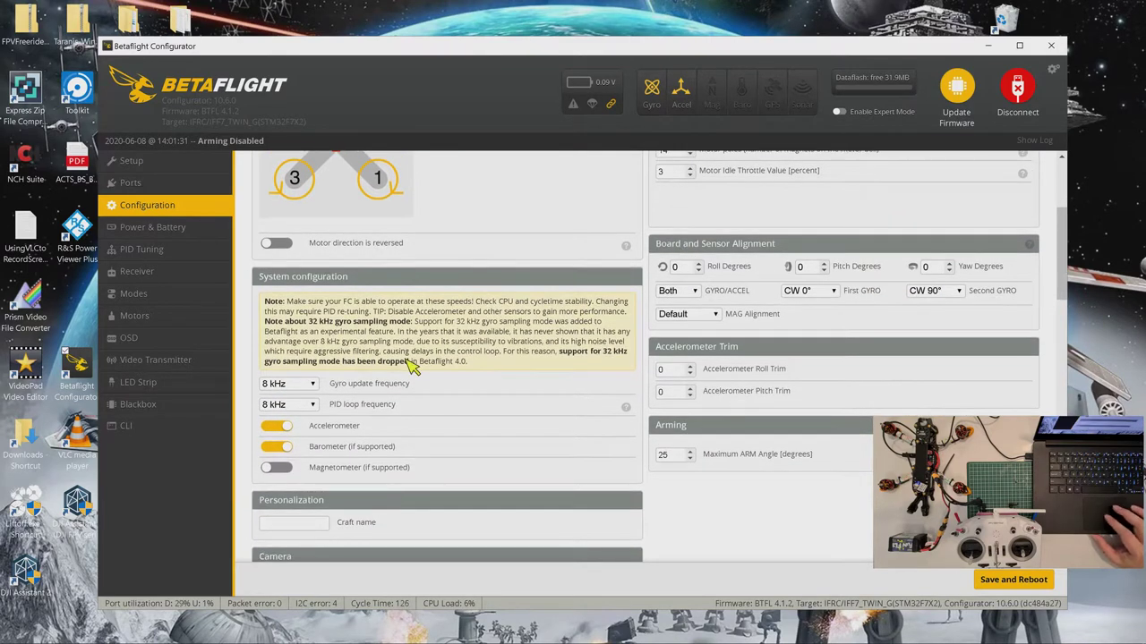
scroll(328, 383, "down", 1)
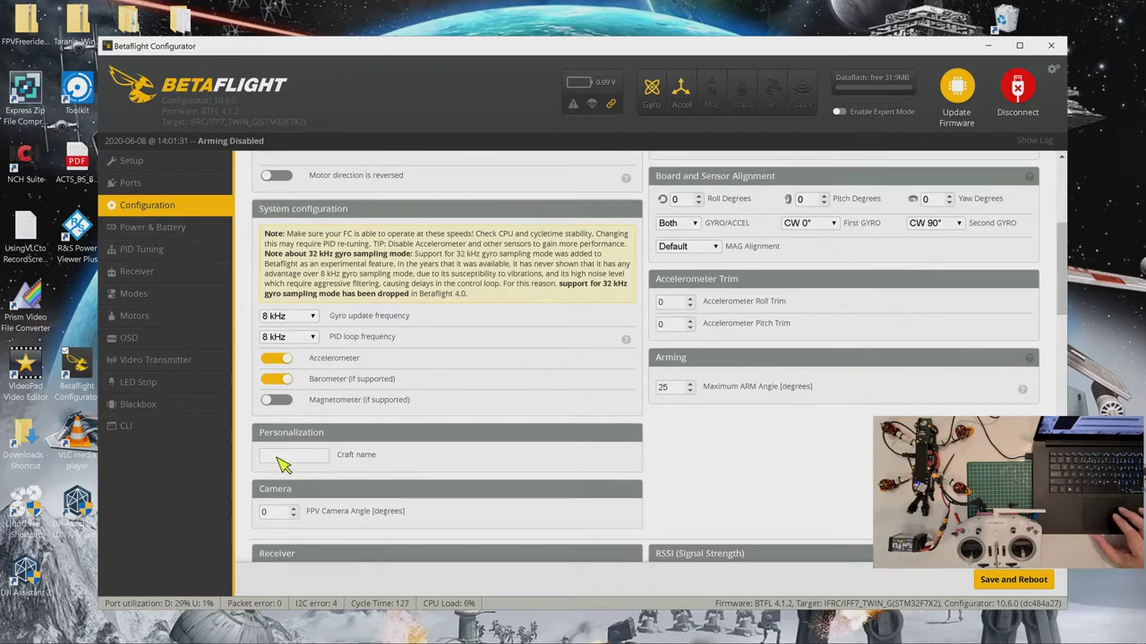
left_click(278, 460)
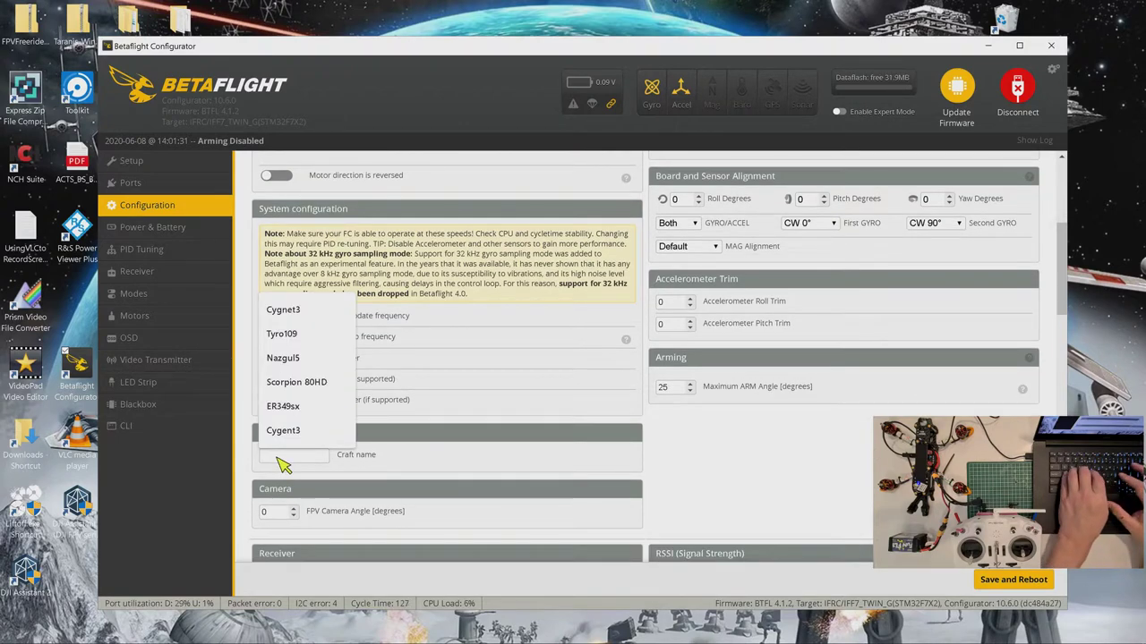
type("Mark4HD5")
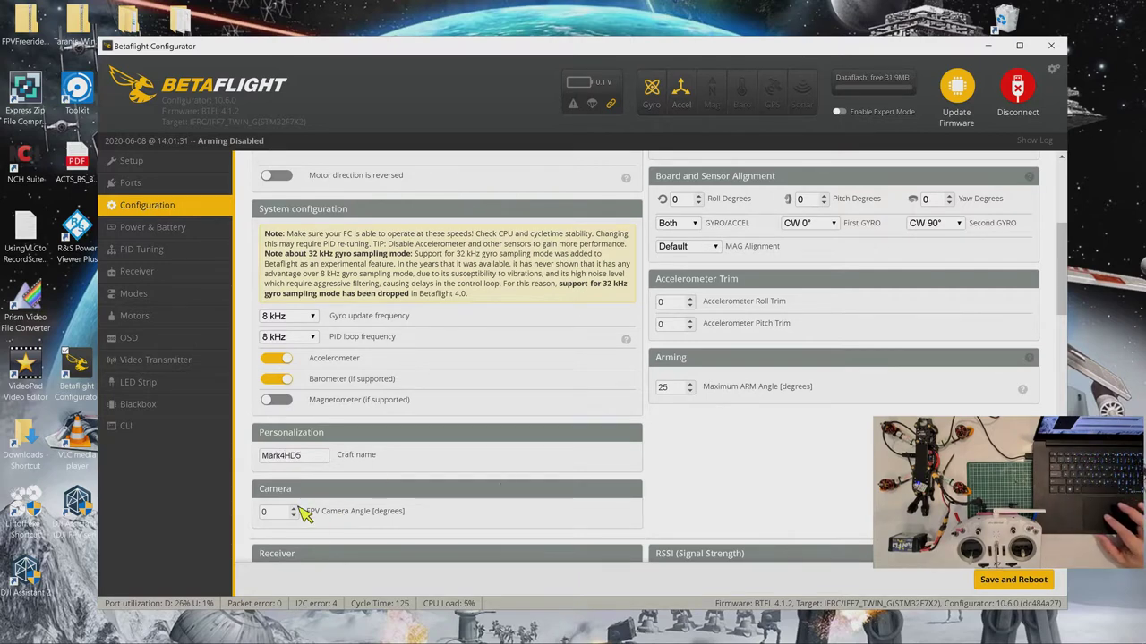
left_click_drag(275, 515, 252, 515)
type("25")
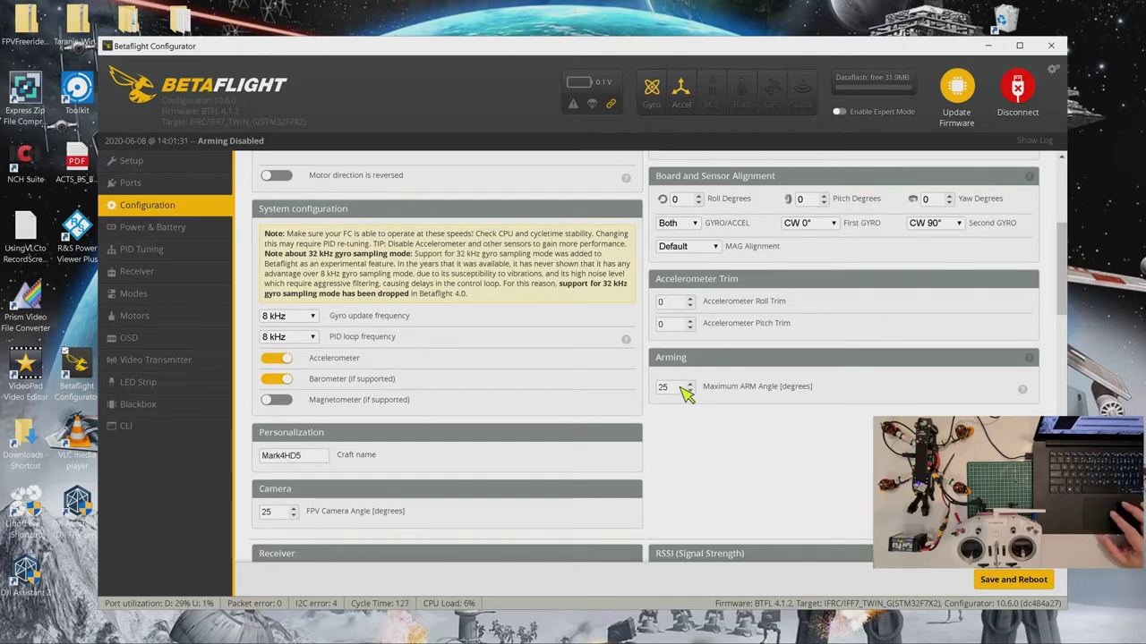
Set the maximum ARM angle to 180 degrees
left_click_drag(689, 391, 618, 396)
type("1")
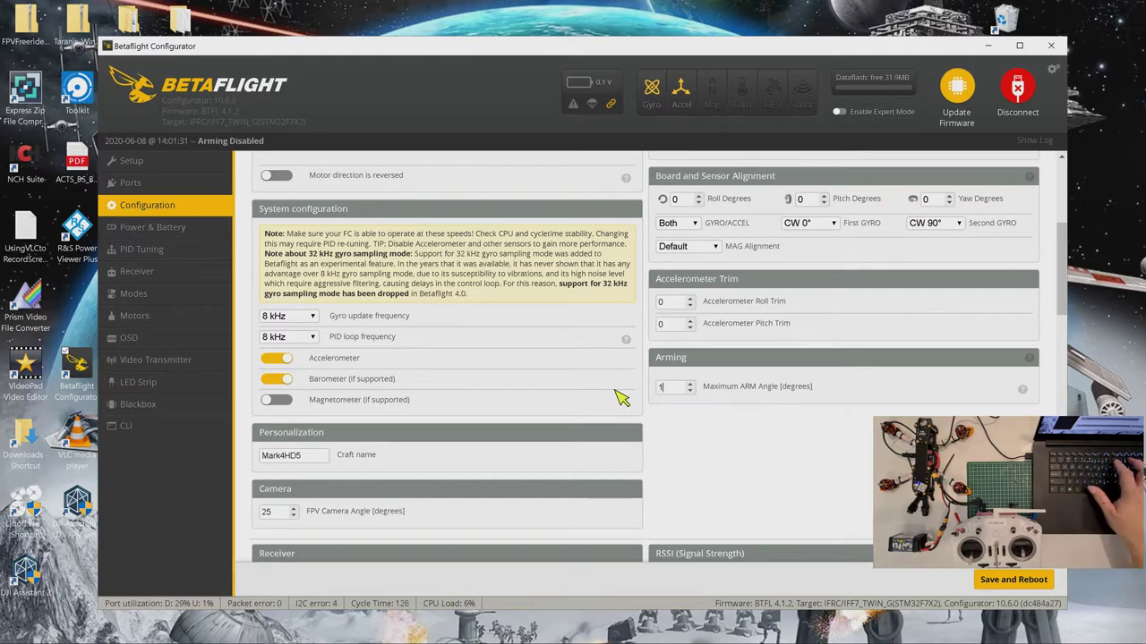
type("80")
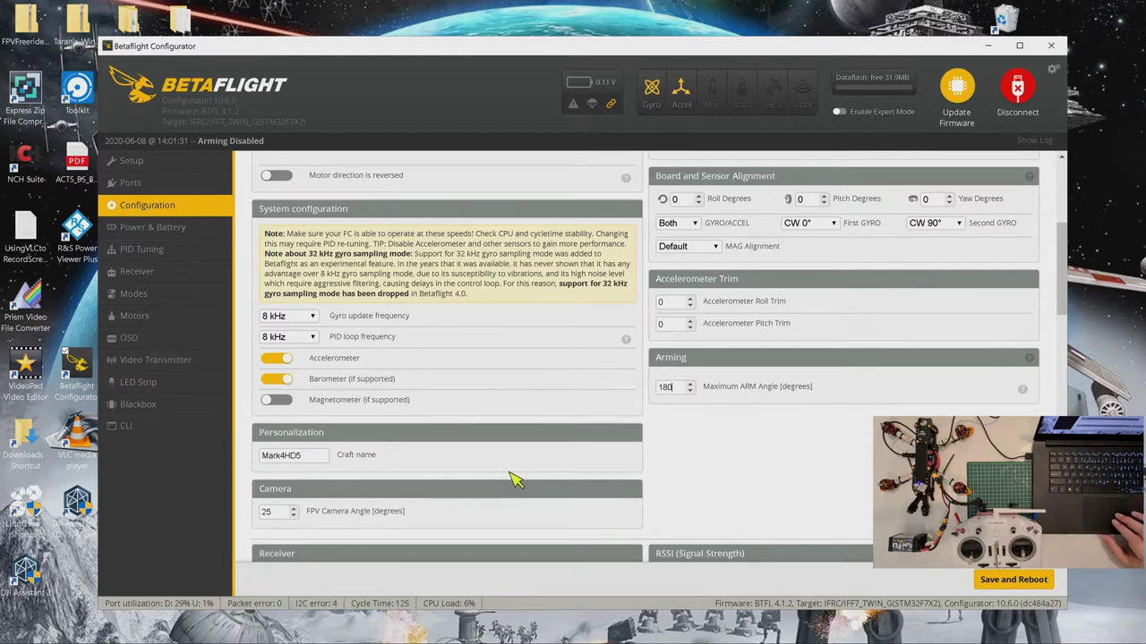
Keep the receiver mode on Serial-based receiver and set the serial receiver provider to FrSky FPort
scroll(515, 479, "down", 3)
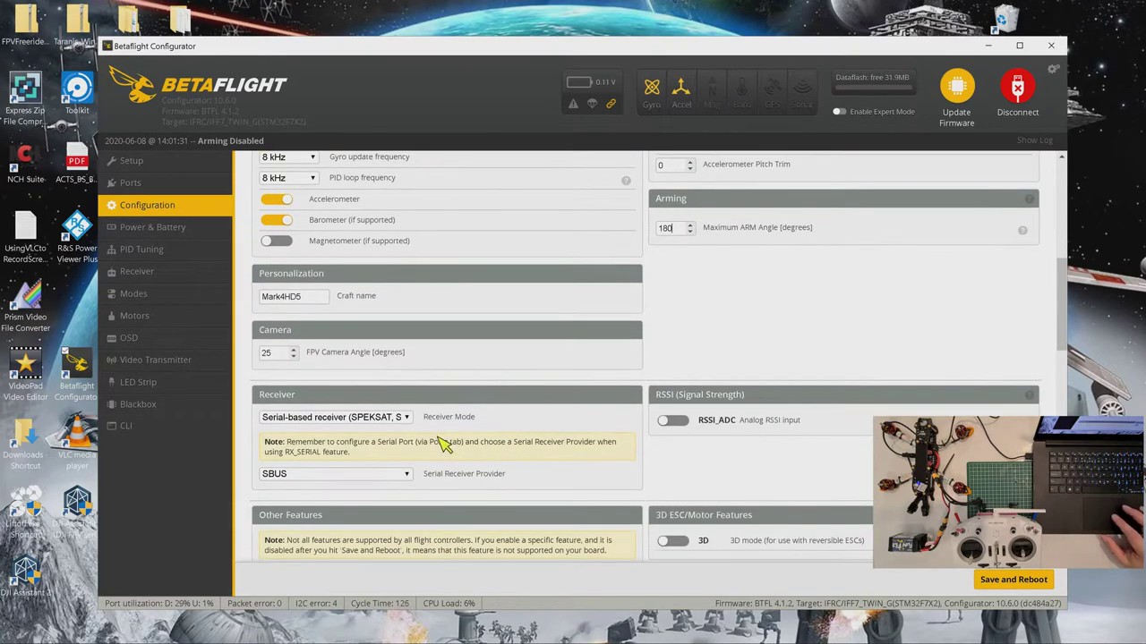
left_click(407, 418)
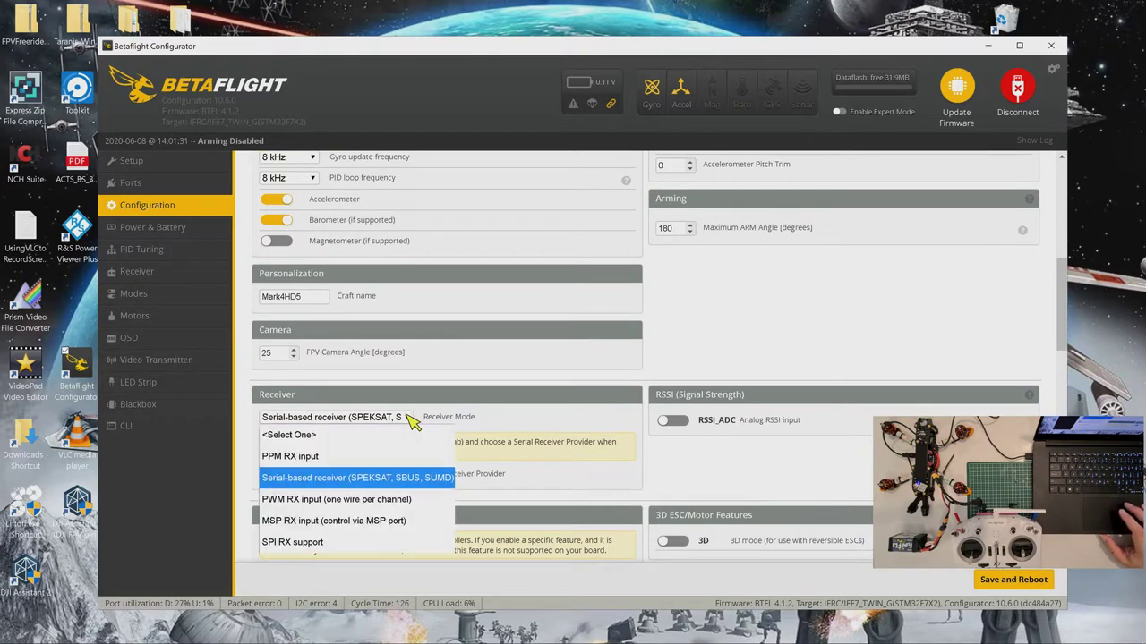
left_click(389, 480)
left_click(409, 476)
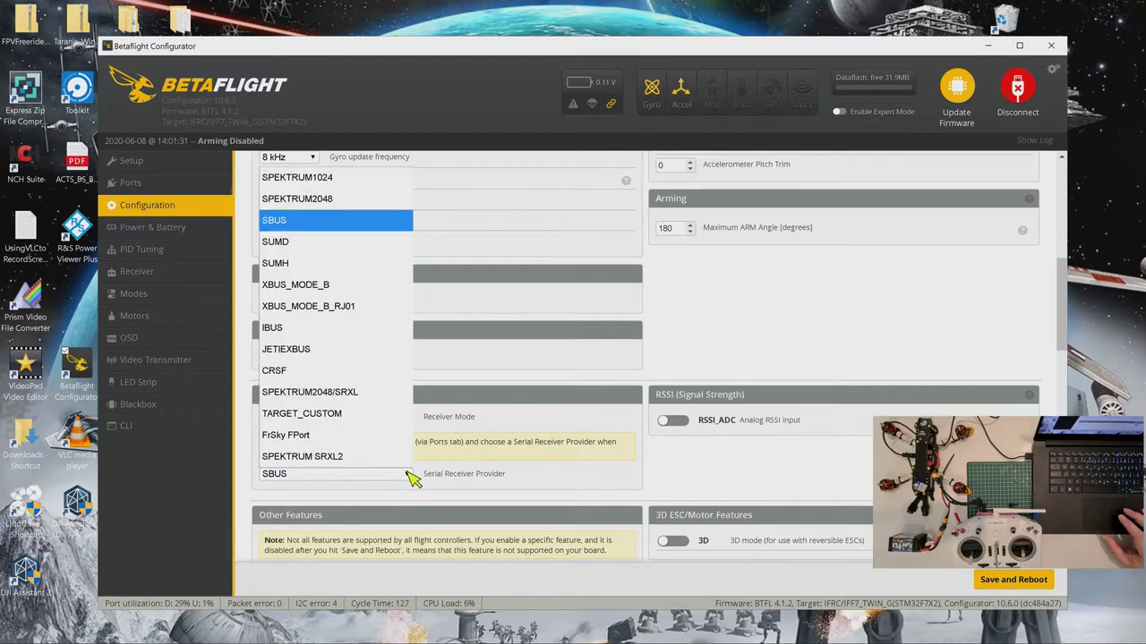
left_click(379, 445)
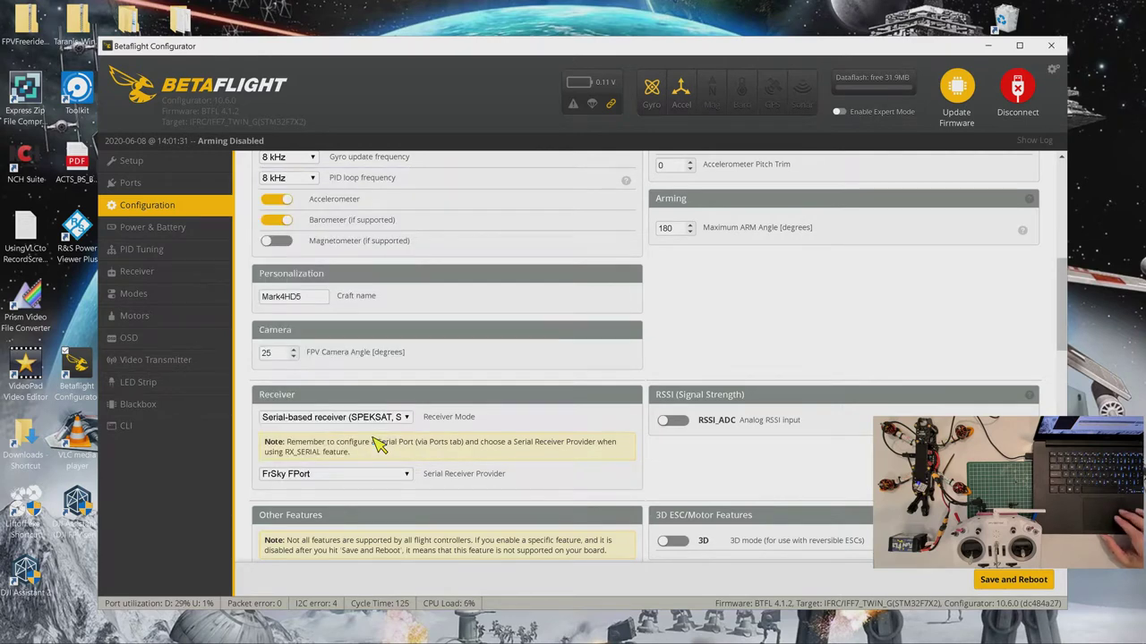
Enable the GPS feature and set its protocol to UBLOX
scroll(380, 444, "down", 1)
scroll(380, 445, "down", 2)
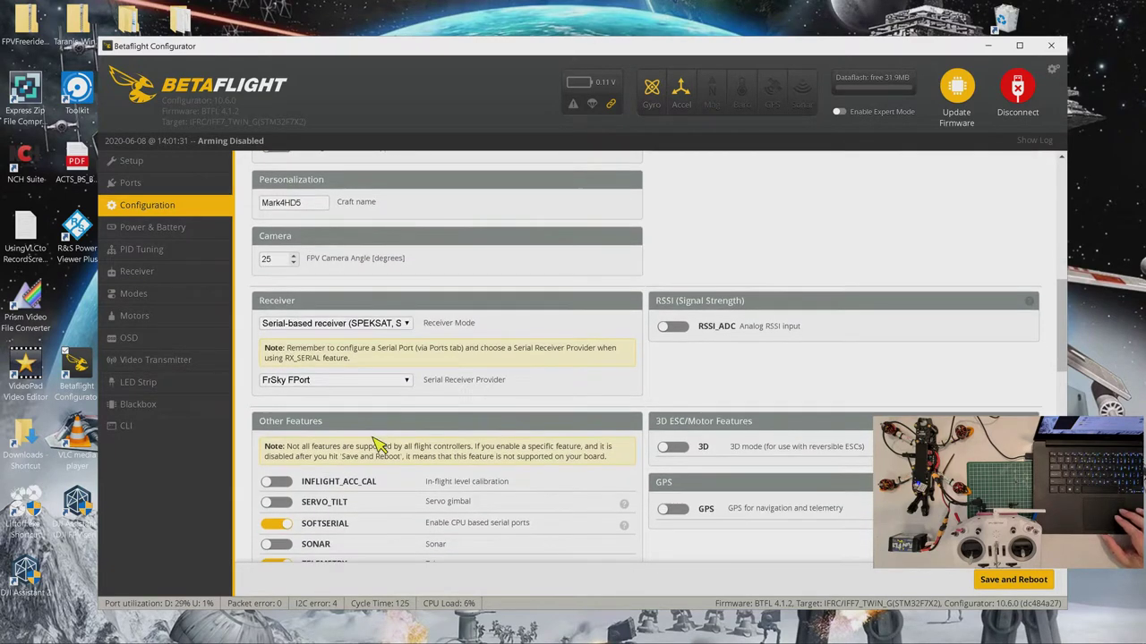
scroll(380, 445, "down", 1)
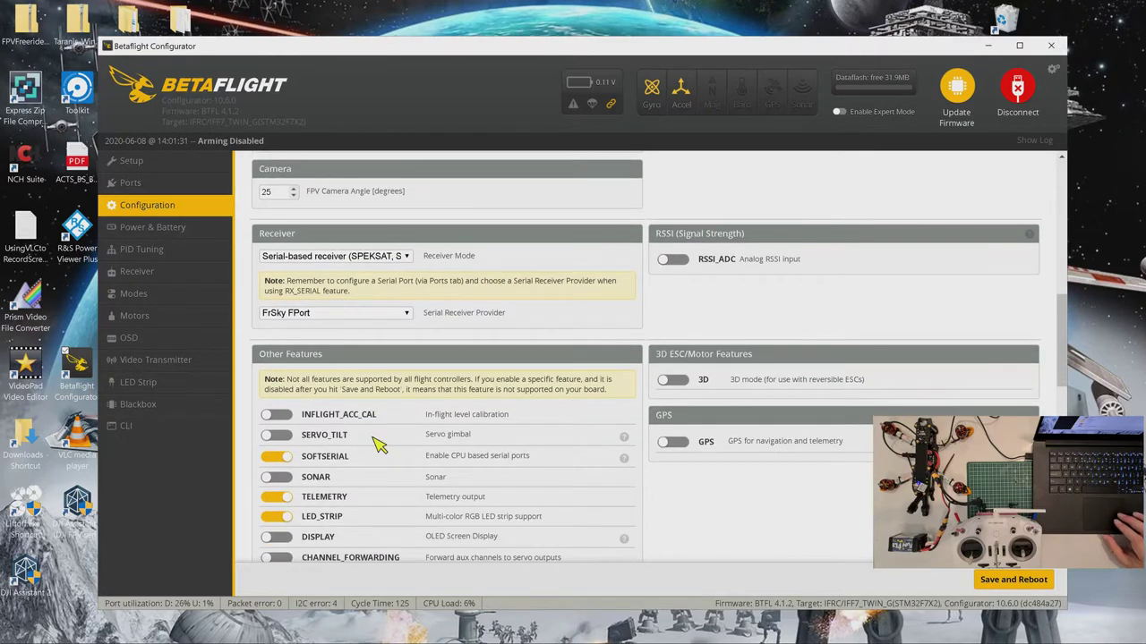
scroll(379, 445, "down", 2)
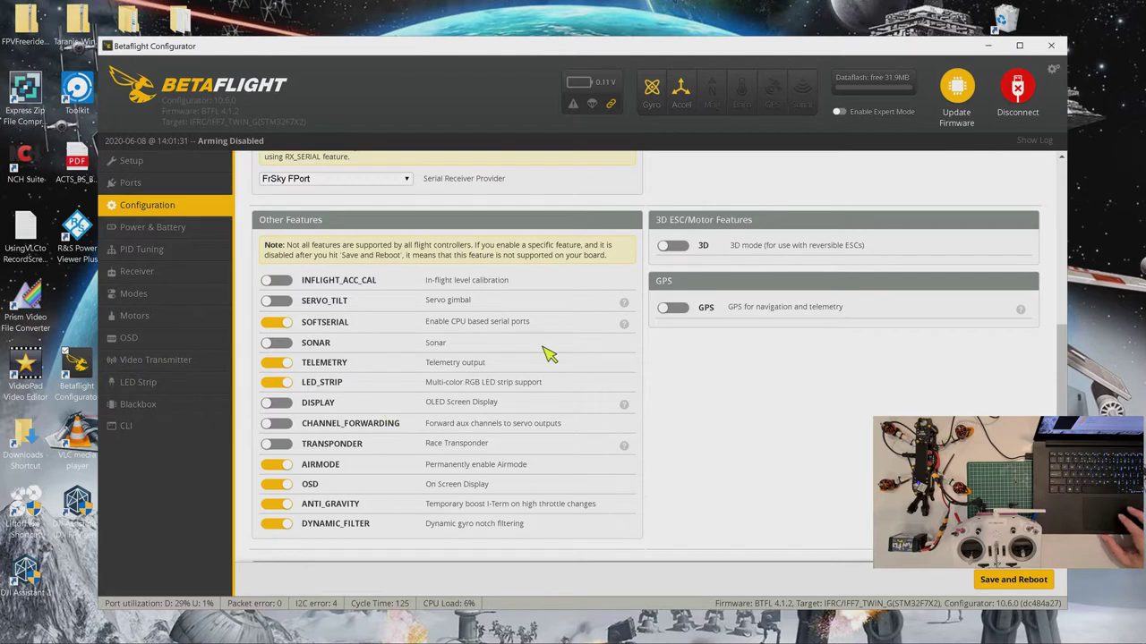
left_click(676, 308)
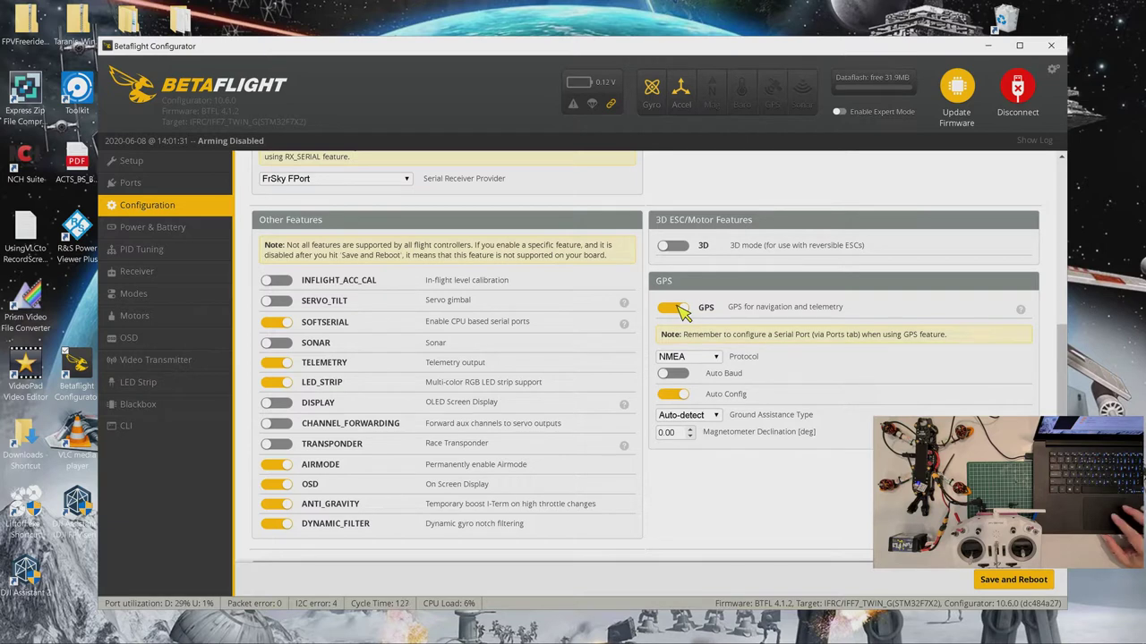
left_click(719, 358)
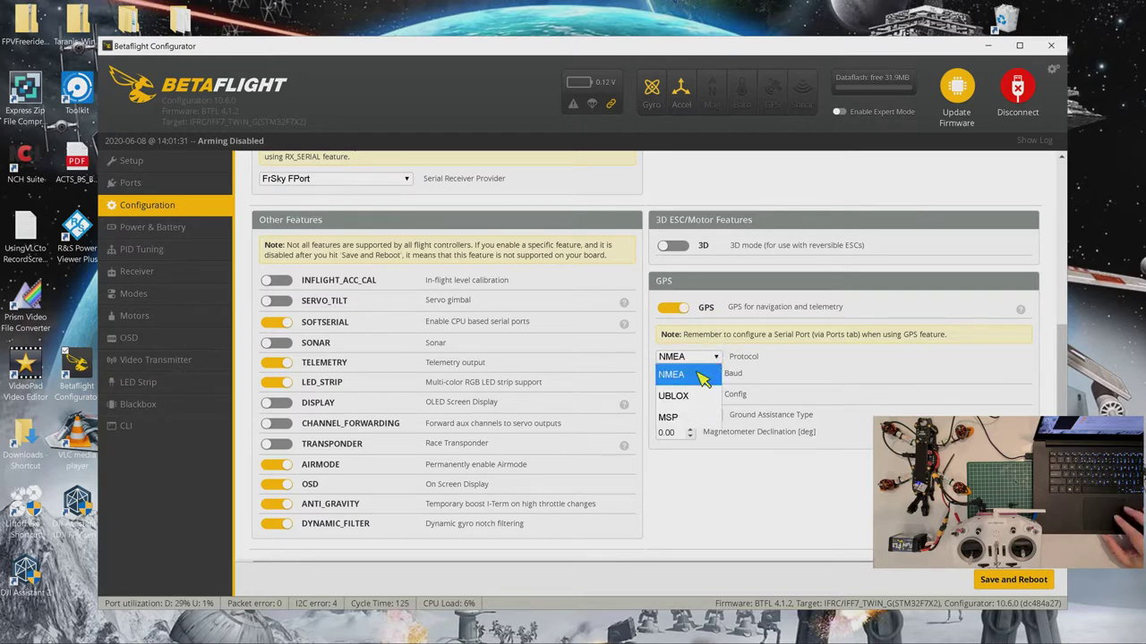
left_click(690, 397)
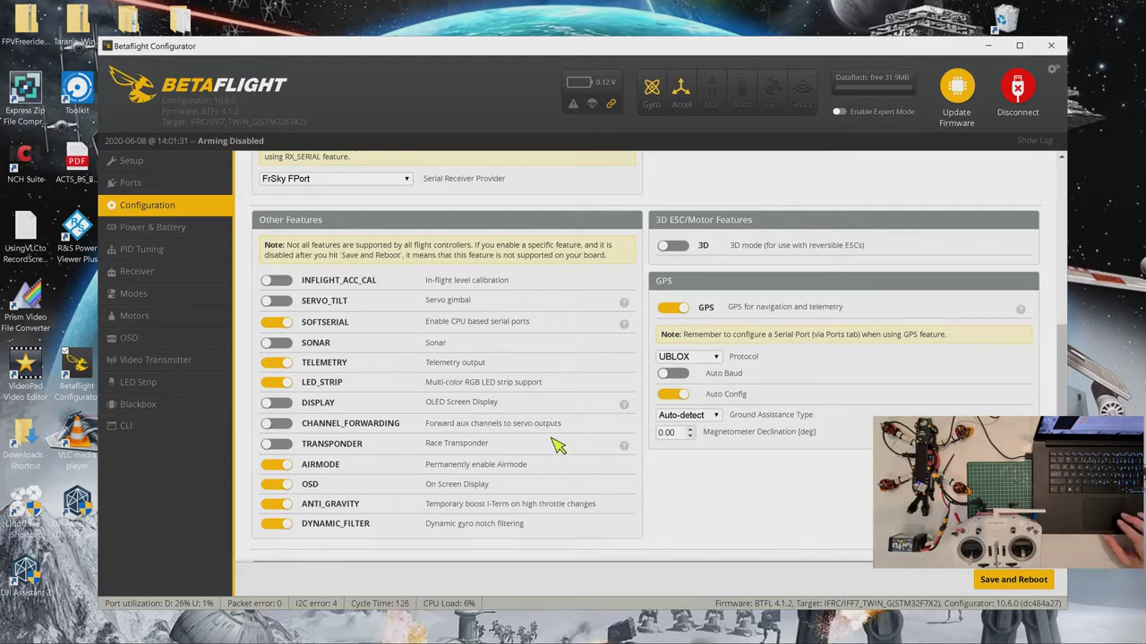
Turn off SOFTSERIAL, LED_STRIP and AIRMODE in the other features
scroll(452, 474, "down", 1)
scroll(454, 476, "down", 2)
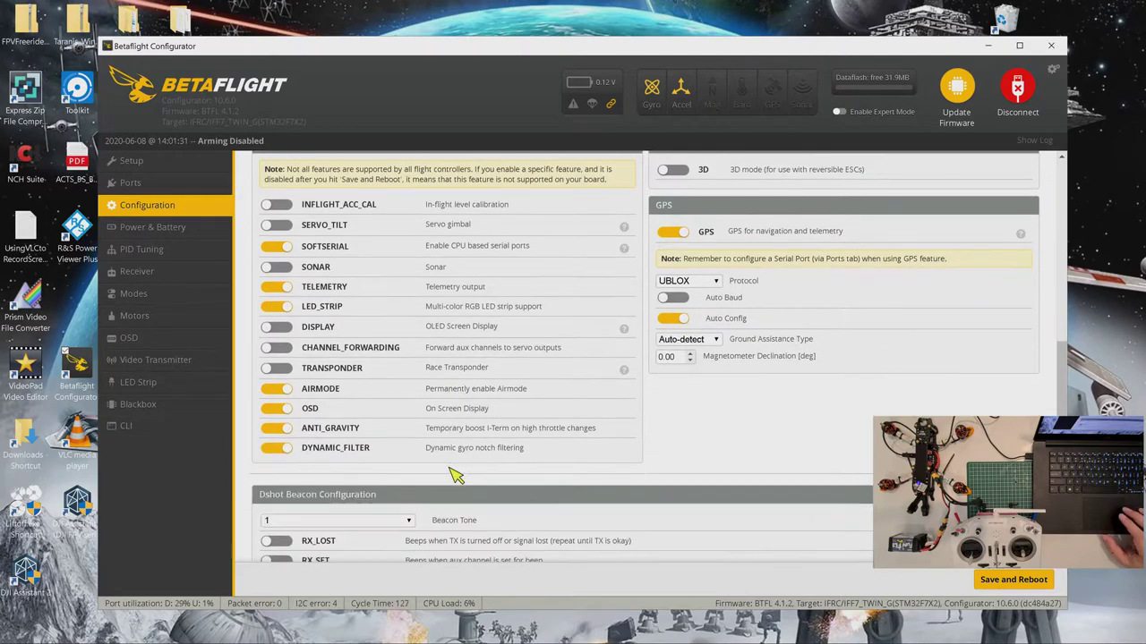
left_click(278, 247)
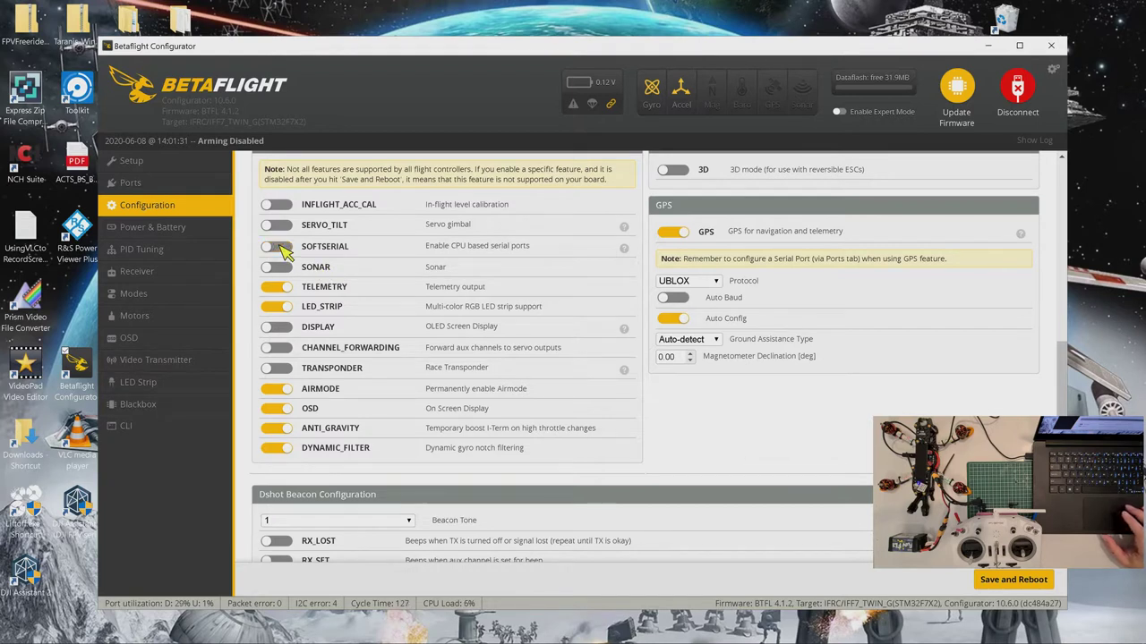
left_click(277, 307)
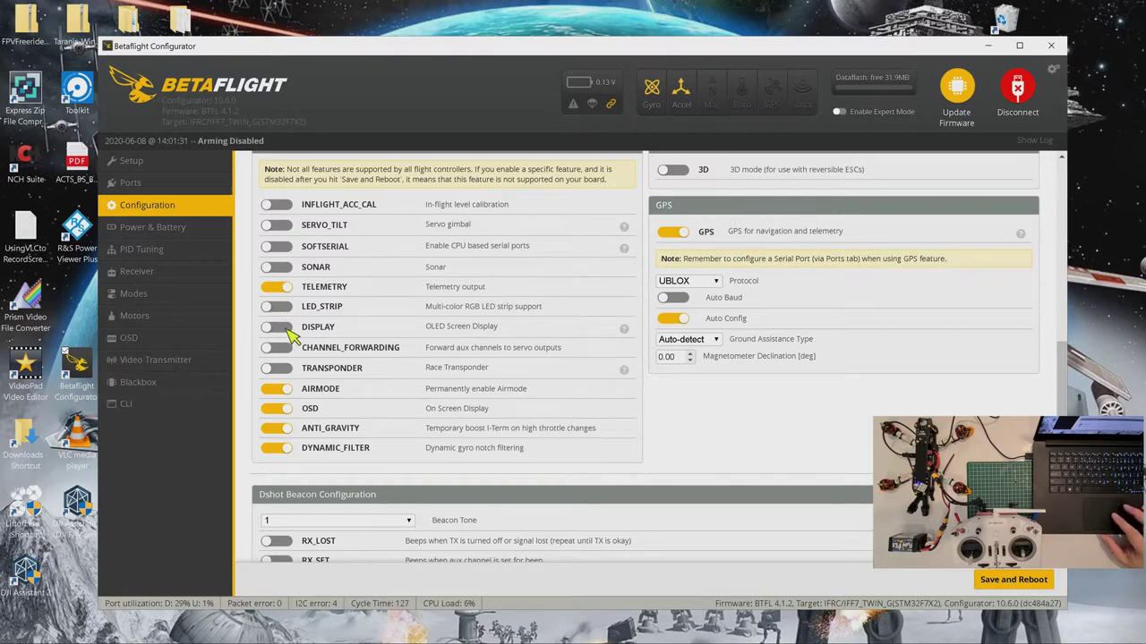
left_click(279, 391)
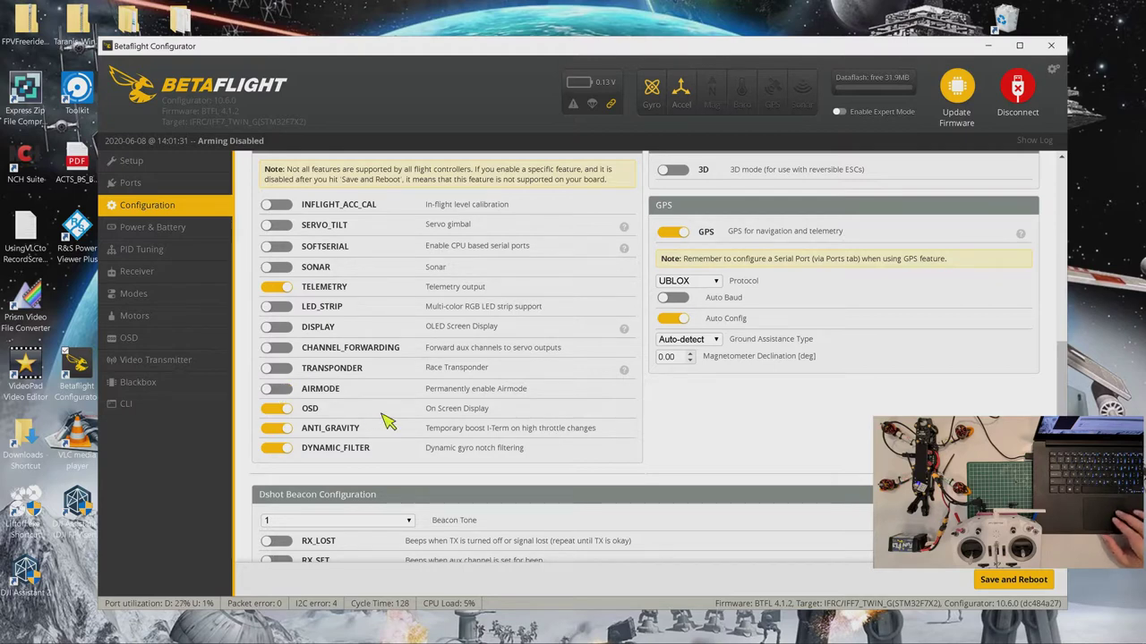
Turn on the RX_LOST and RX_SET beeps in the Dshot Beacon Configuration
scroll(386, 421, "down", 1)
scroll(387, 421, "up", 1)
scroll(386, 421, "down", 3)
scroll(387, 420, "down", 1)
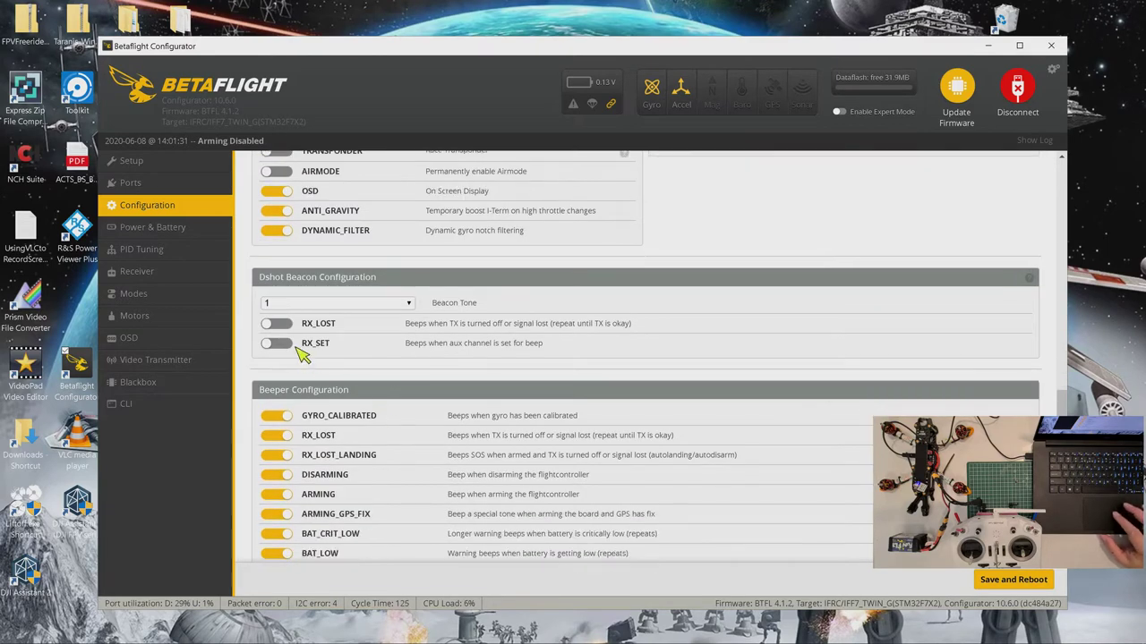
left_click(279, 325)
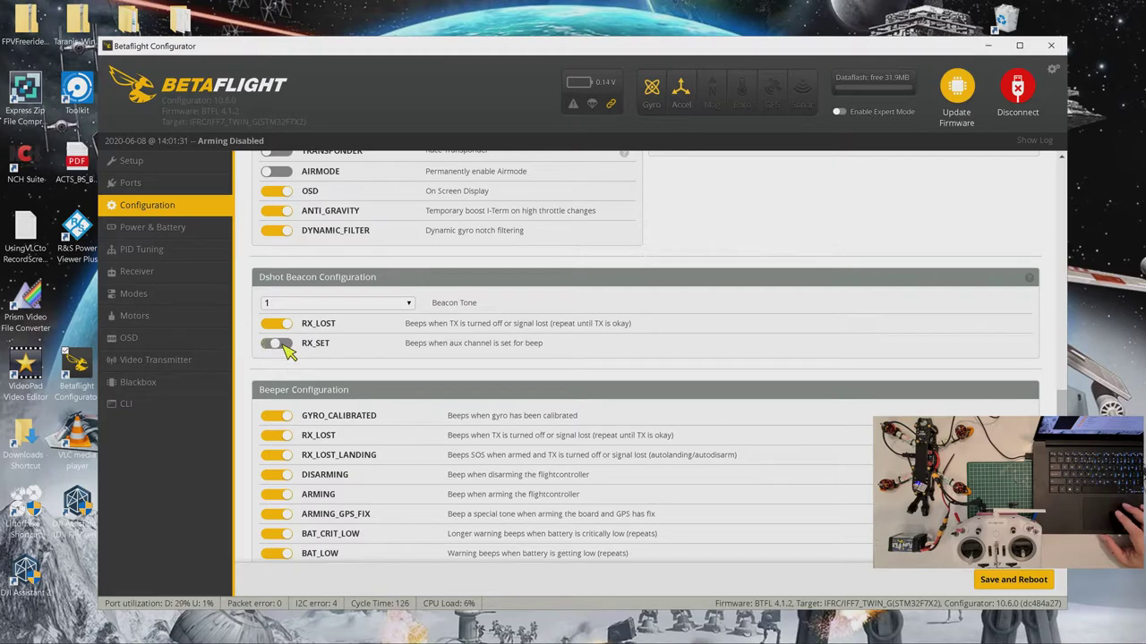
left_click(284, 346)
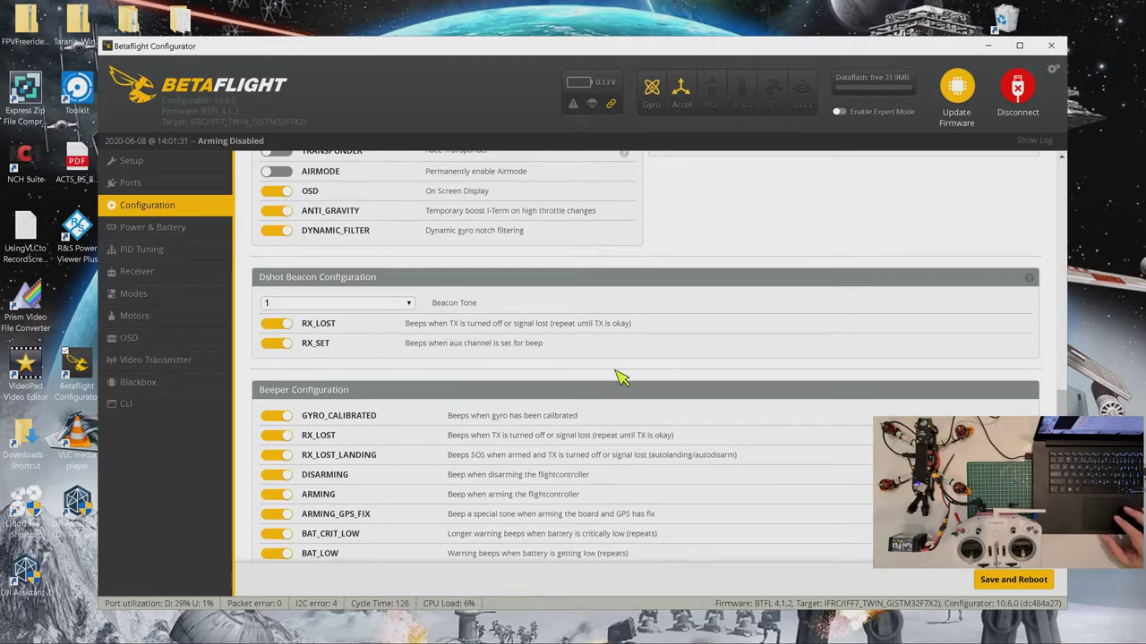
Save the configuration with a reboot and reconnect to the flight controller
scroll(618, 376, "down", 2)
scroll(620, 377, "down", 3)
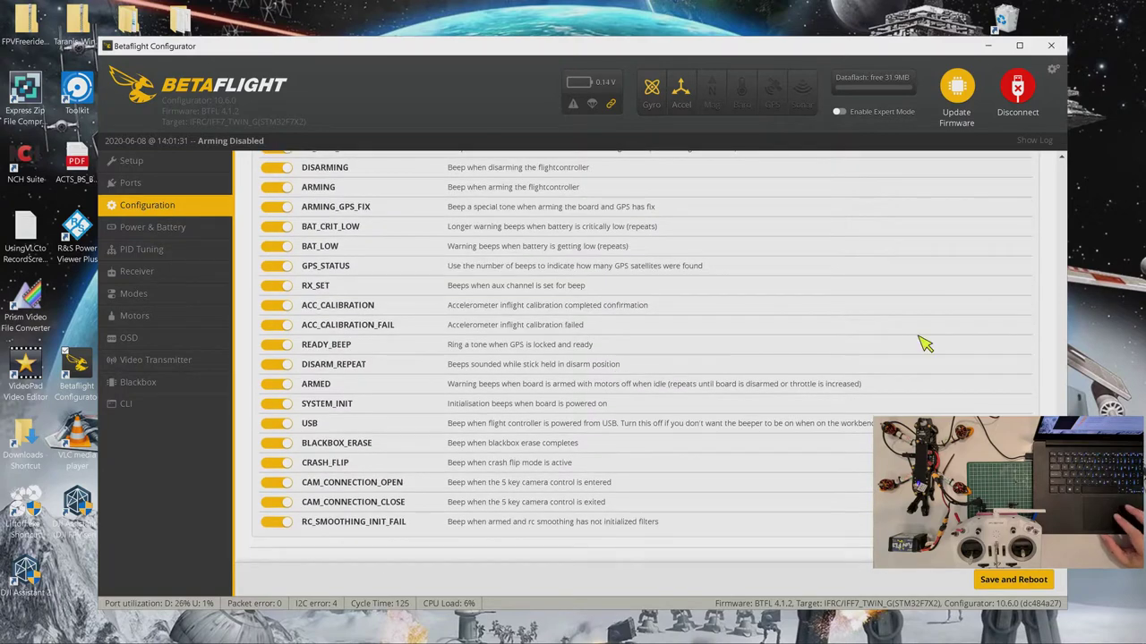
left_click(1011, 580)
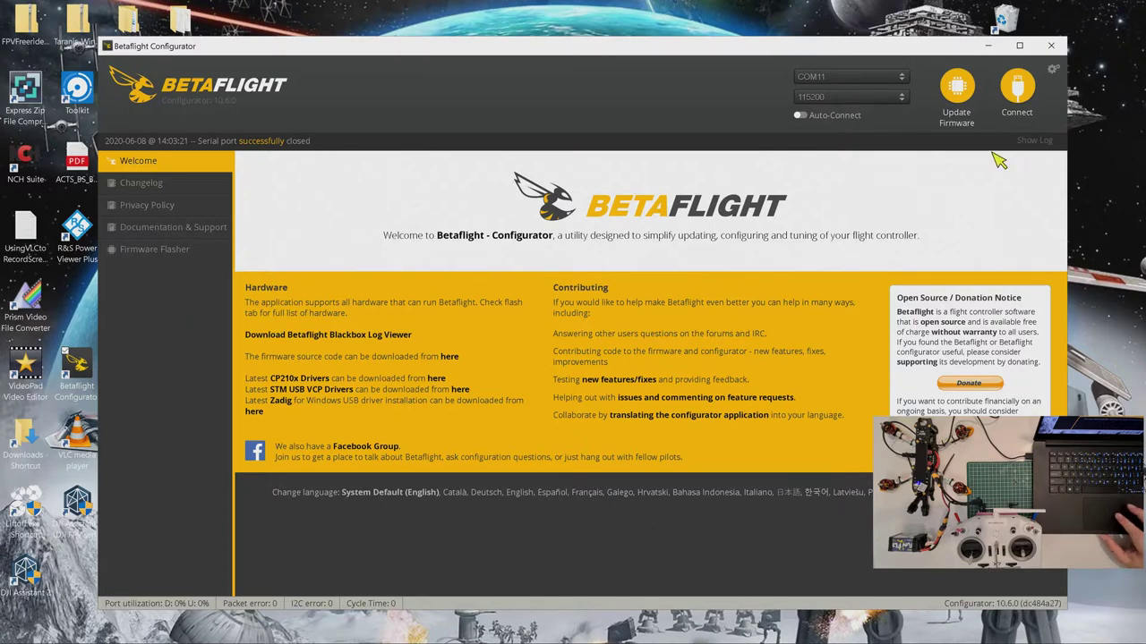
left_click(1018, 90)
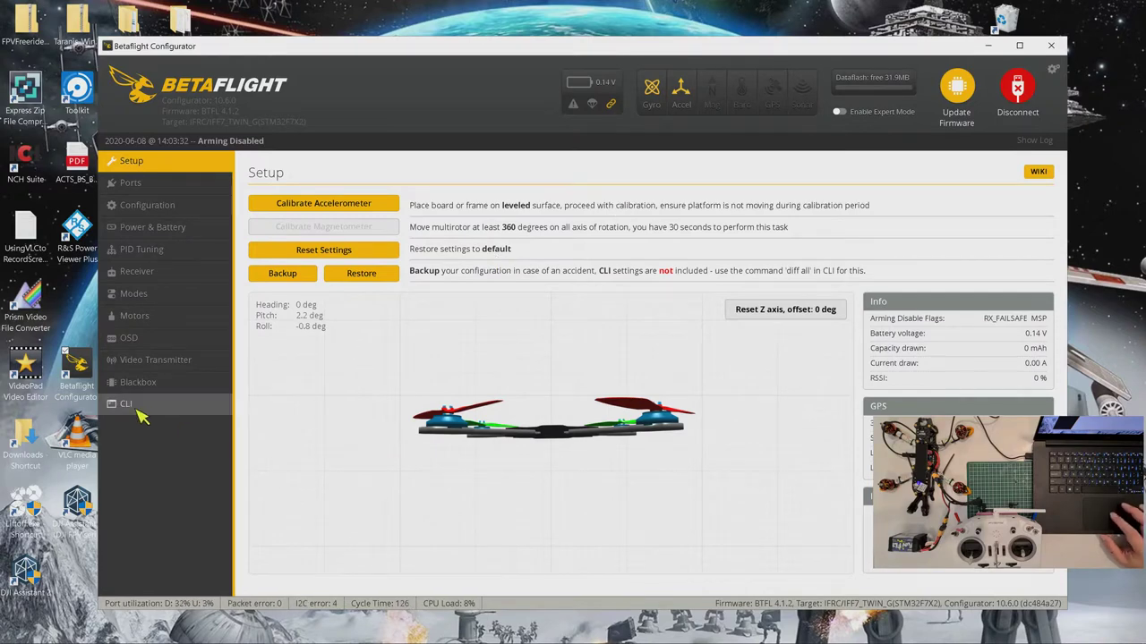
Run dump all in the CLI and look back through the full configuration output
left_click(132, 407)
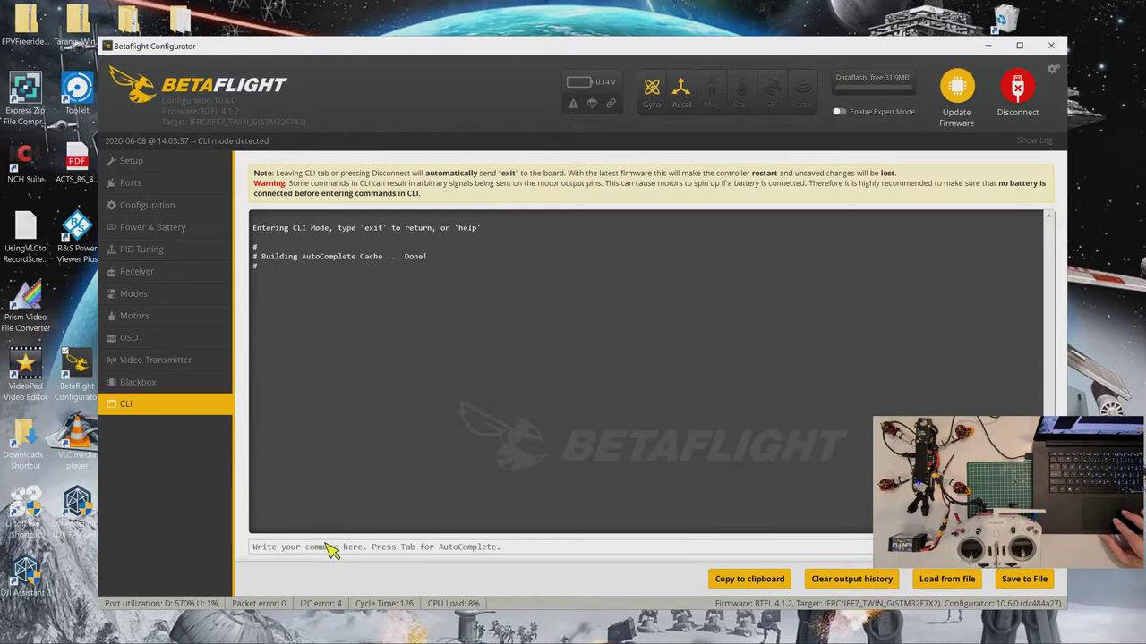
type("dump all")
key("Return")
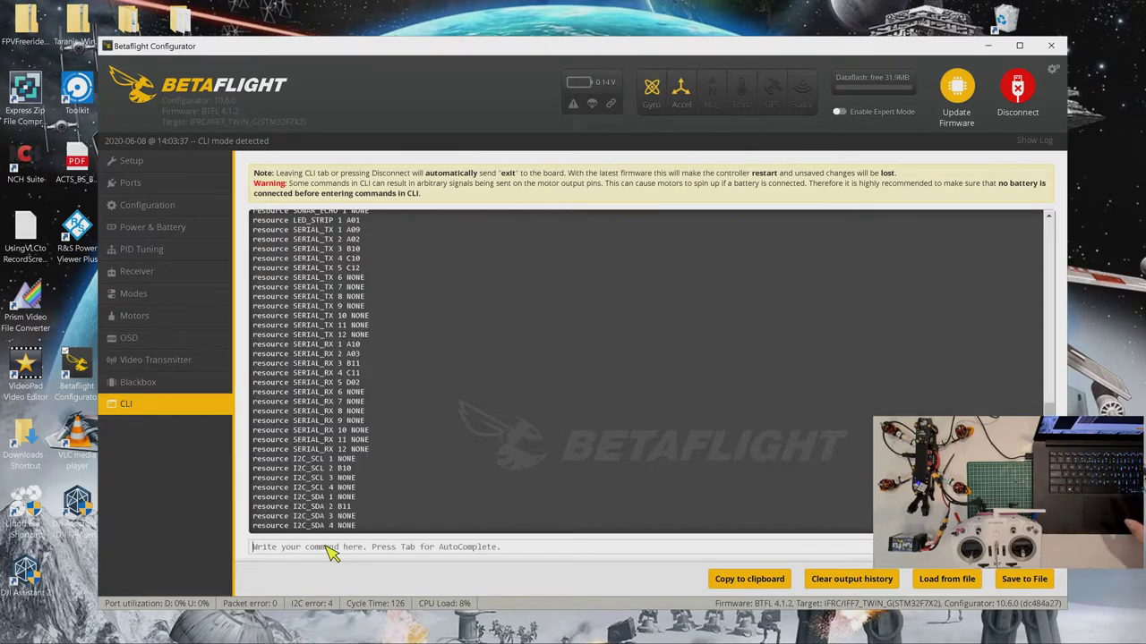
scroll(400, 443, "up", 20)
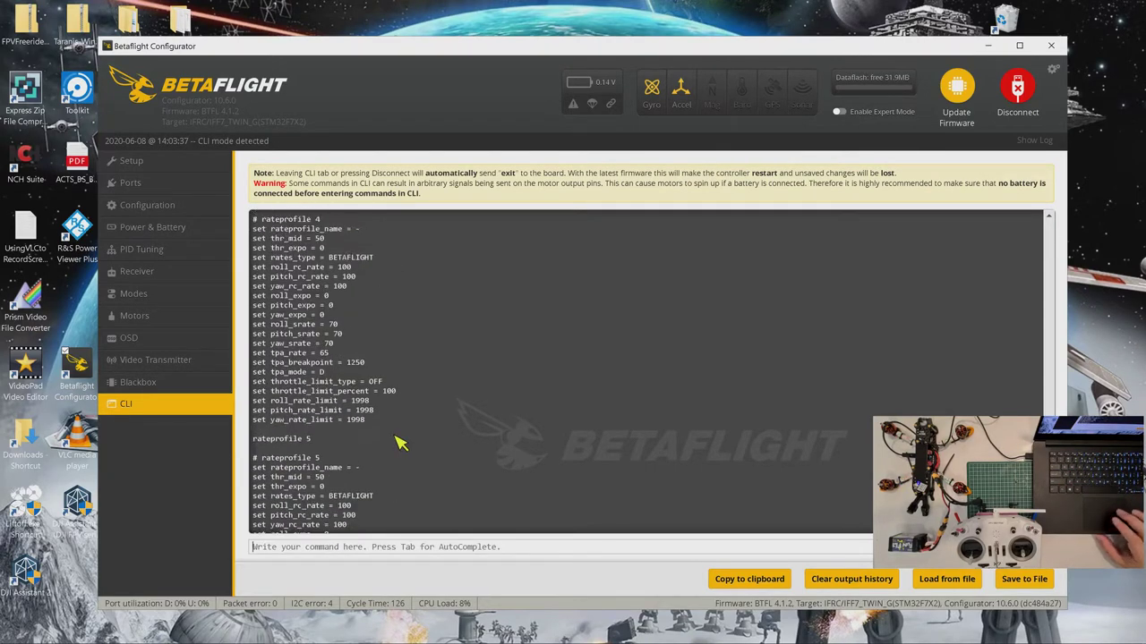
scroll(400, 443, "up", 20)
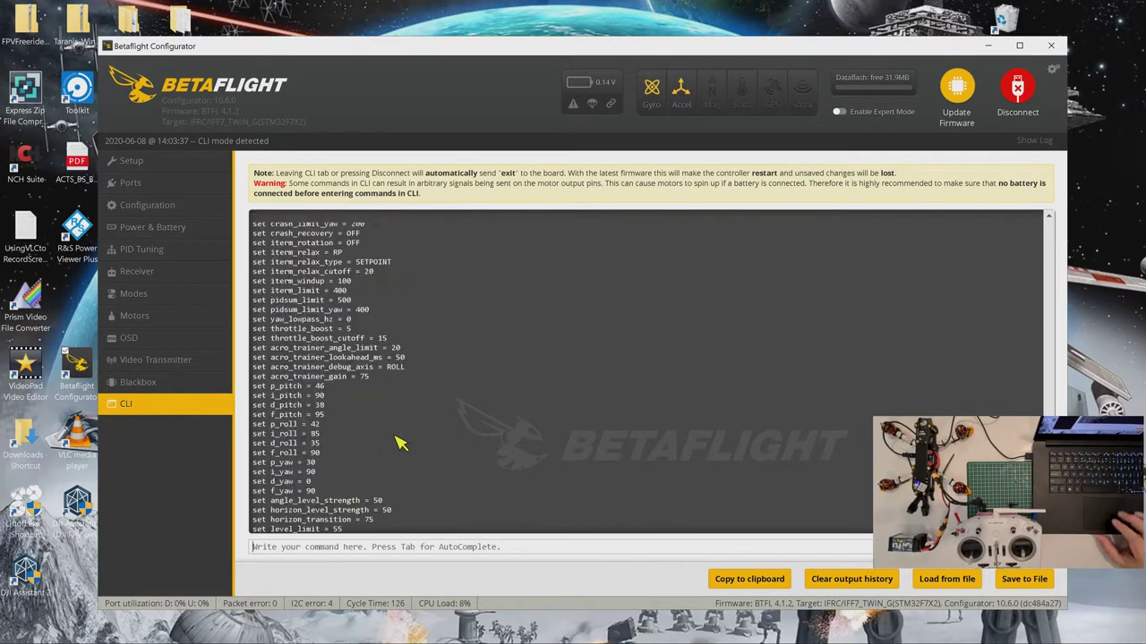
scroll(400, 443, "up", 15)
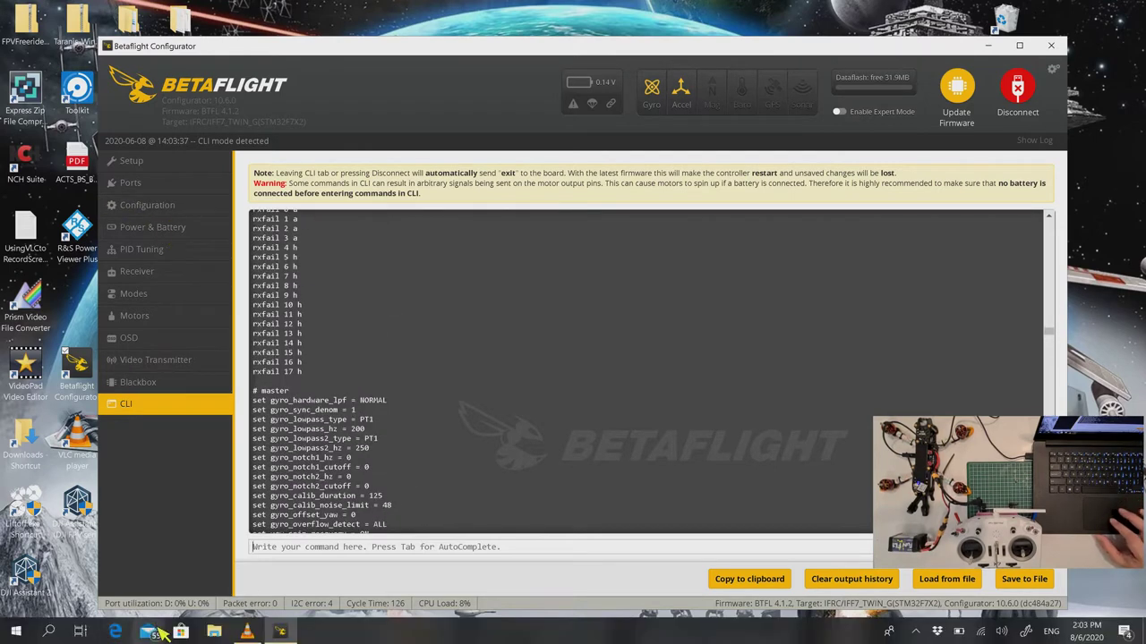
In File Explorer, look up the stock DumpAll text file in Documents > Betaflight > Stock Mk4 Hd5, and close the window
left_click(217, 632)
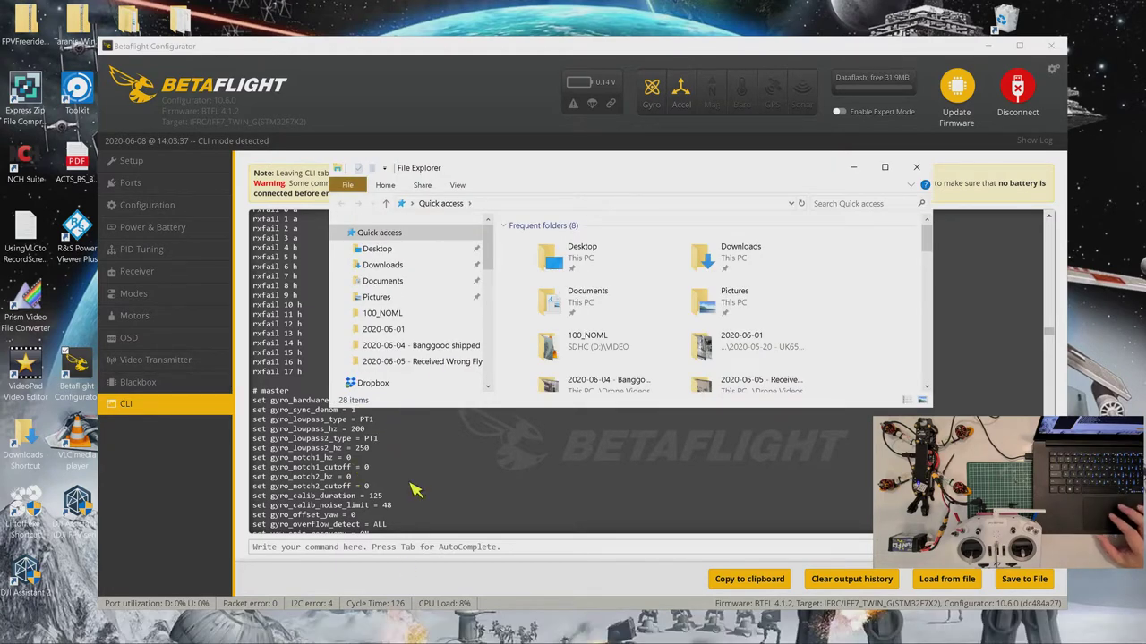
left_click(391, 283)
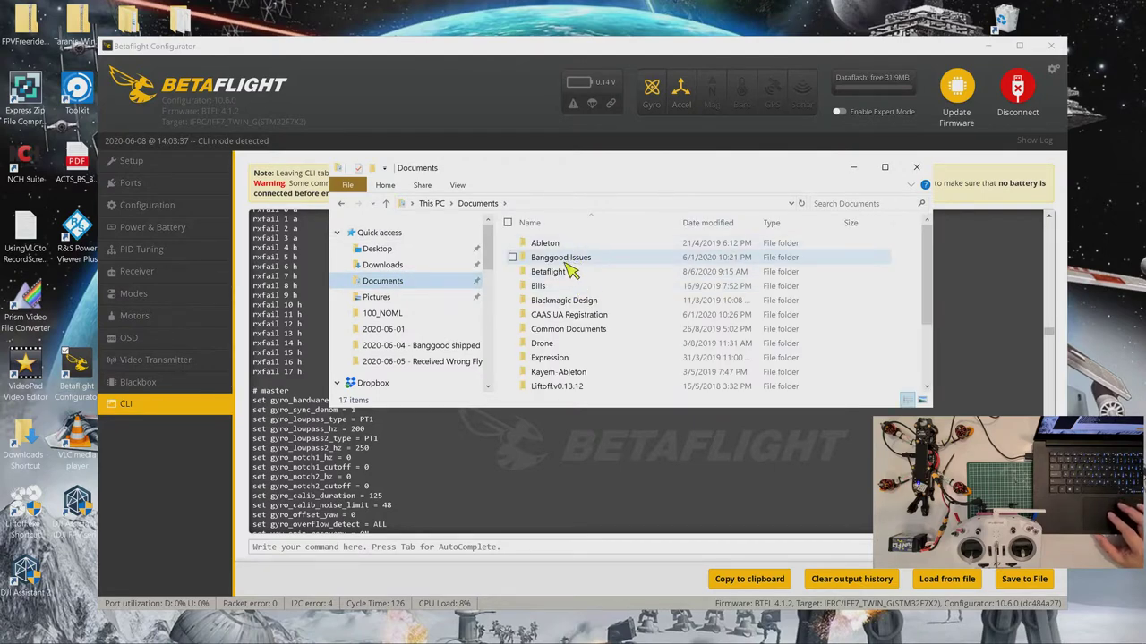
double_click(570, 272)
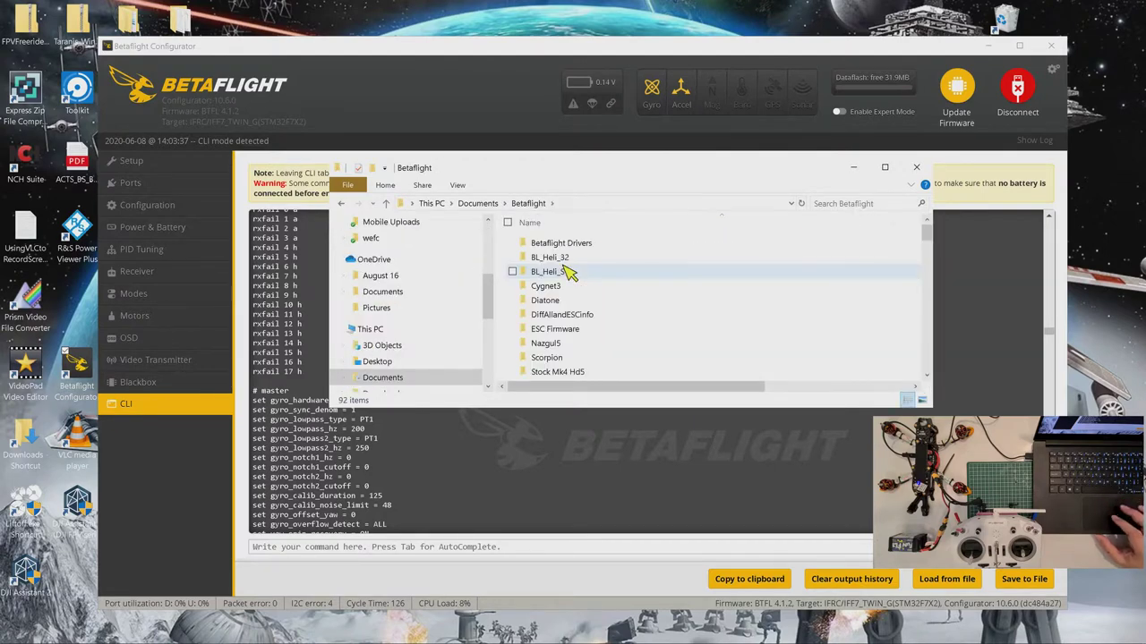
scroll(591, 334, "down", 1)
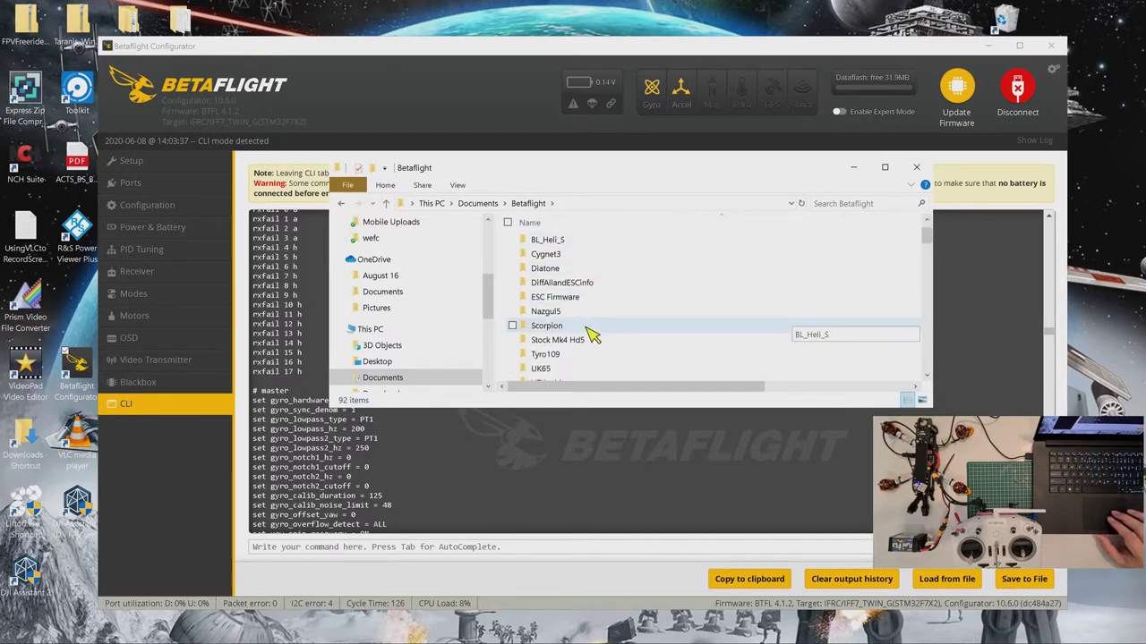
scroll(584, 332, "down", 1)
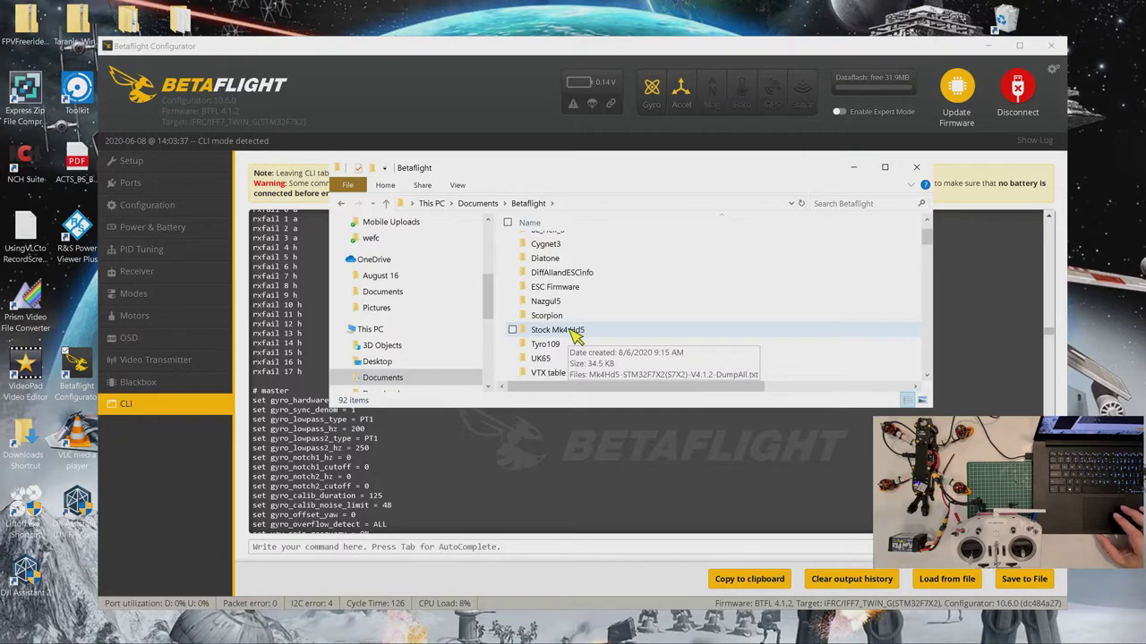
double_click(576, 331)
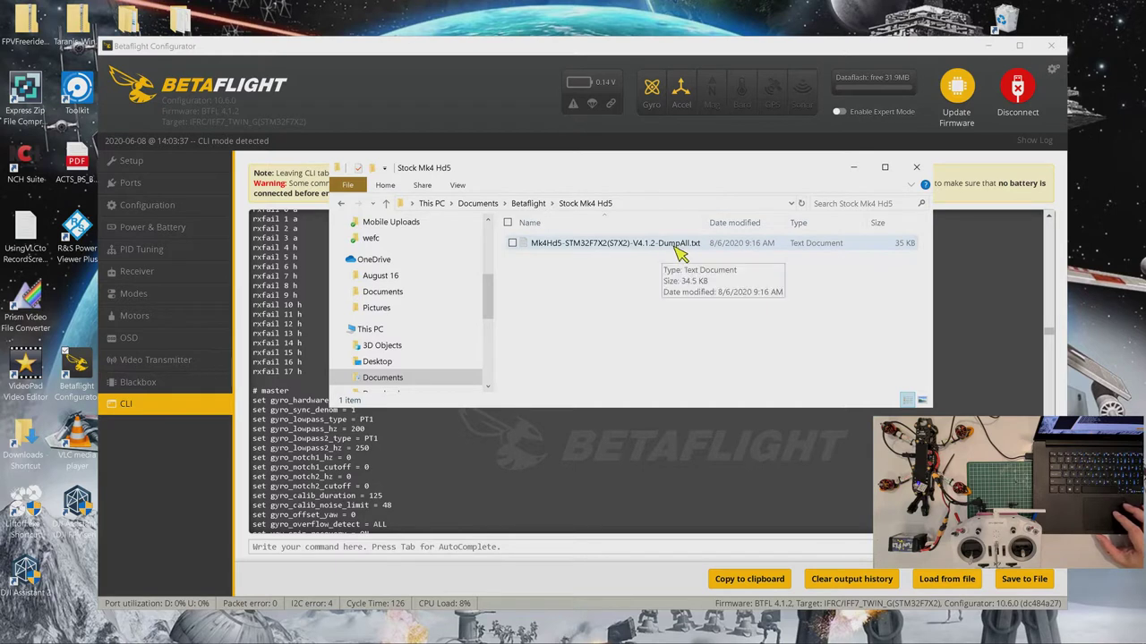
left_click(917, 168)
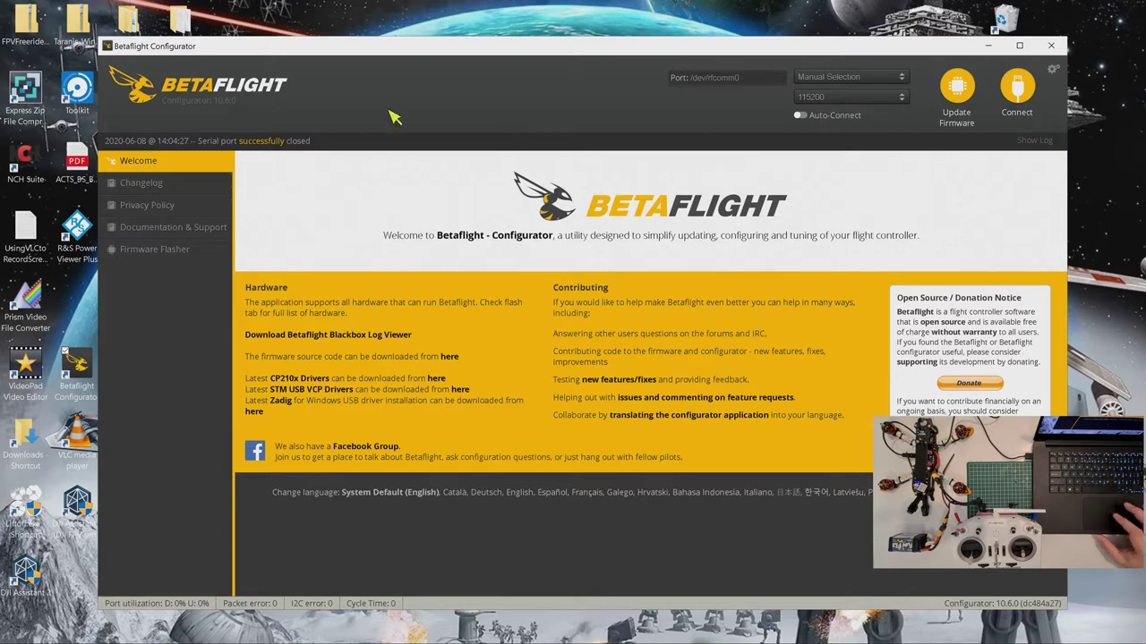
Reconnect to the flight controller and review the Power & Battery settings and the PID profile settings
left_click(1020, 88)
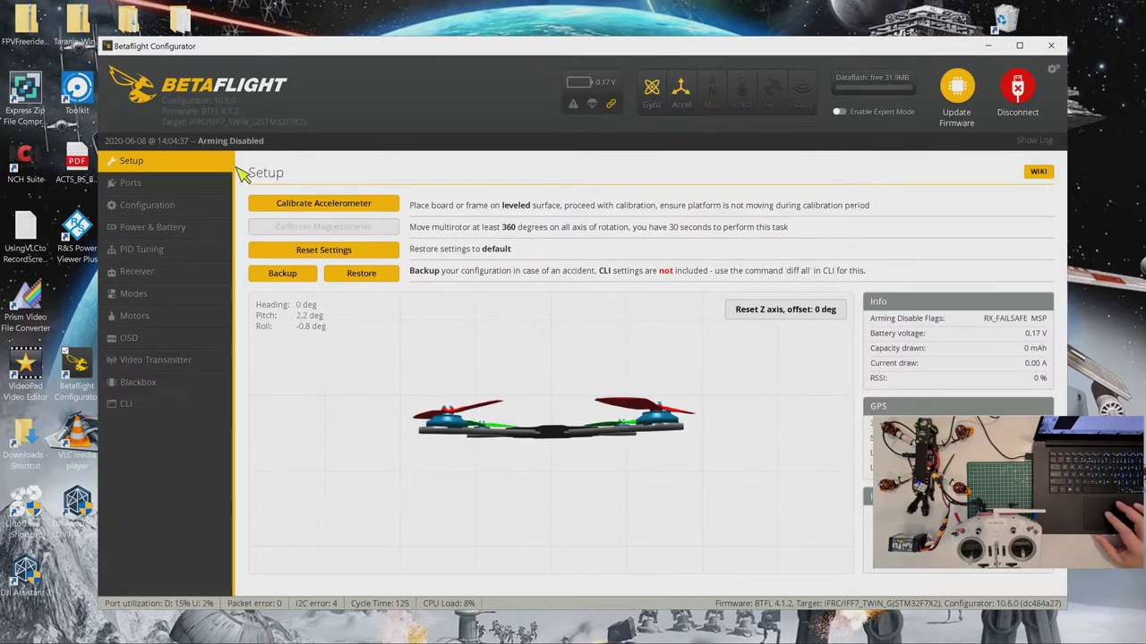
left_click(158, 230)
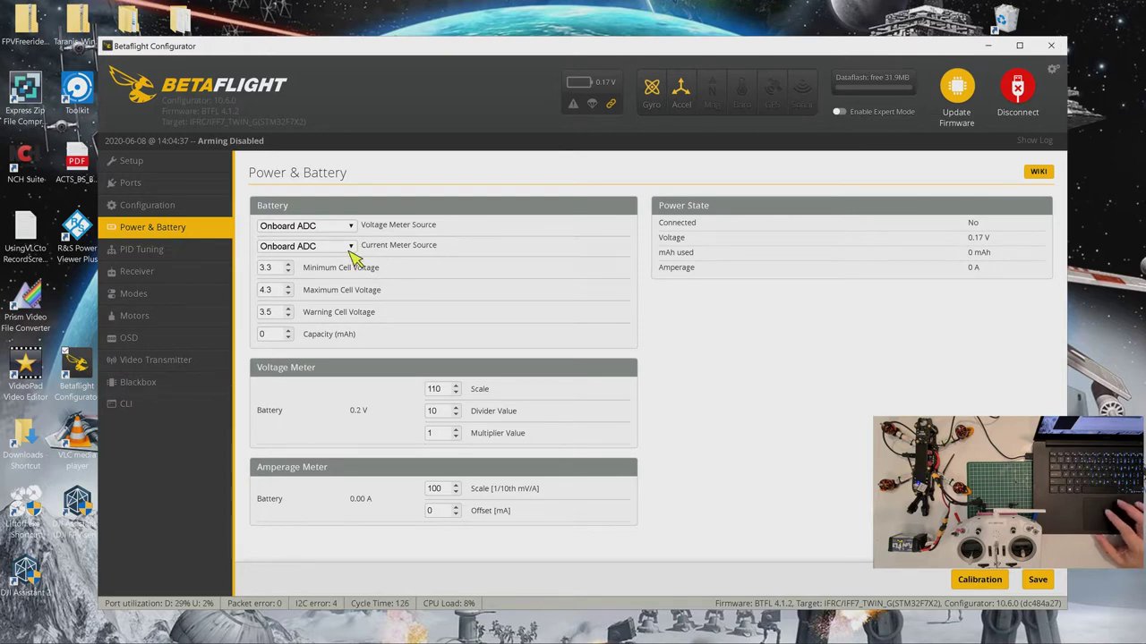
left_click(171, 255)
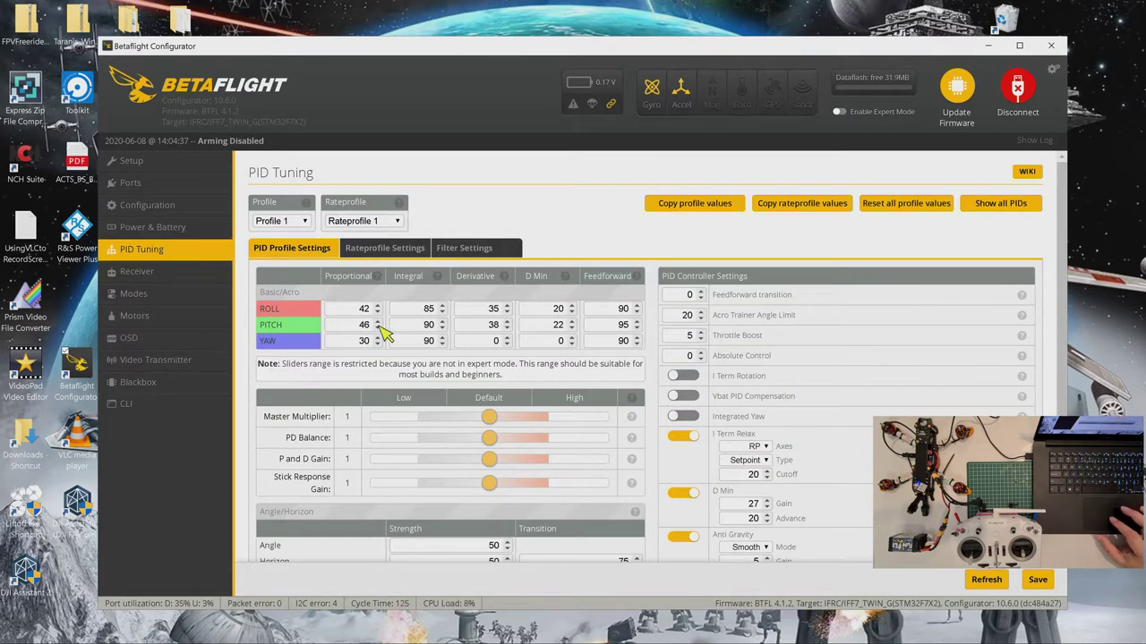
scroll(494, 391, "down", 2)
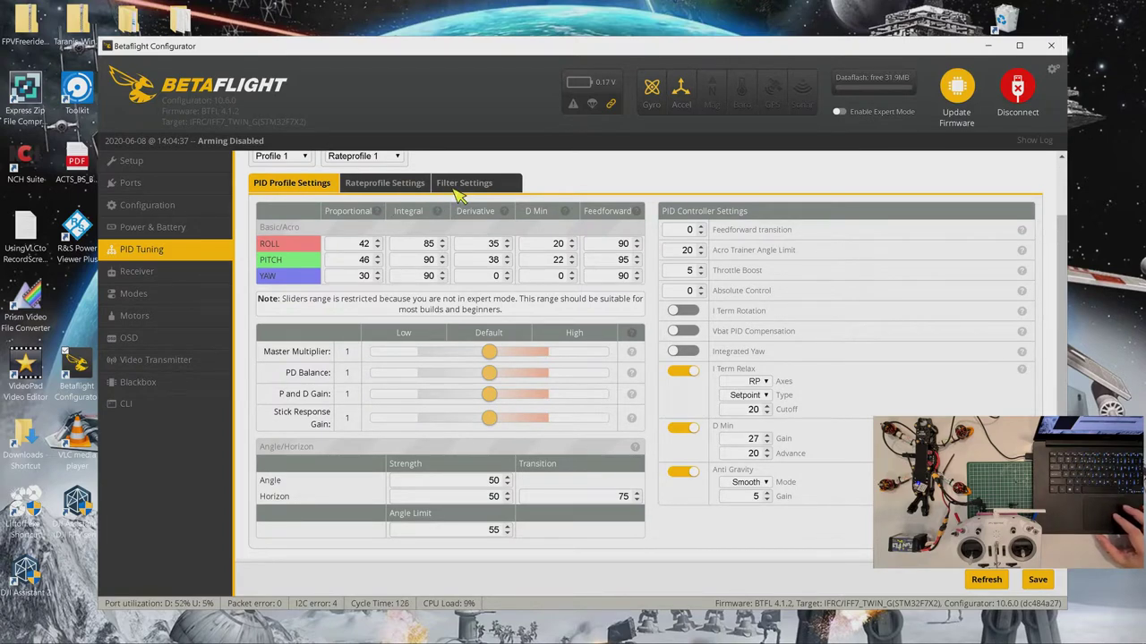
Compare the rate settings of Rateprofile 2 and Rateprofile 3, and return to Rateprofile 1
left_click(402, 184)
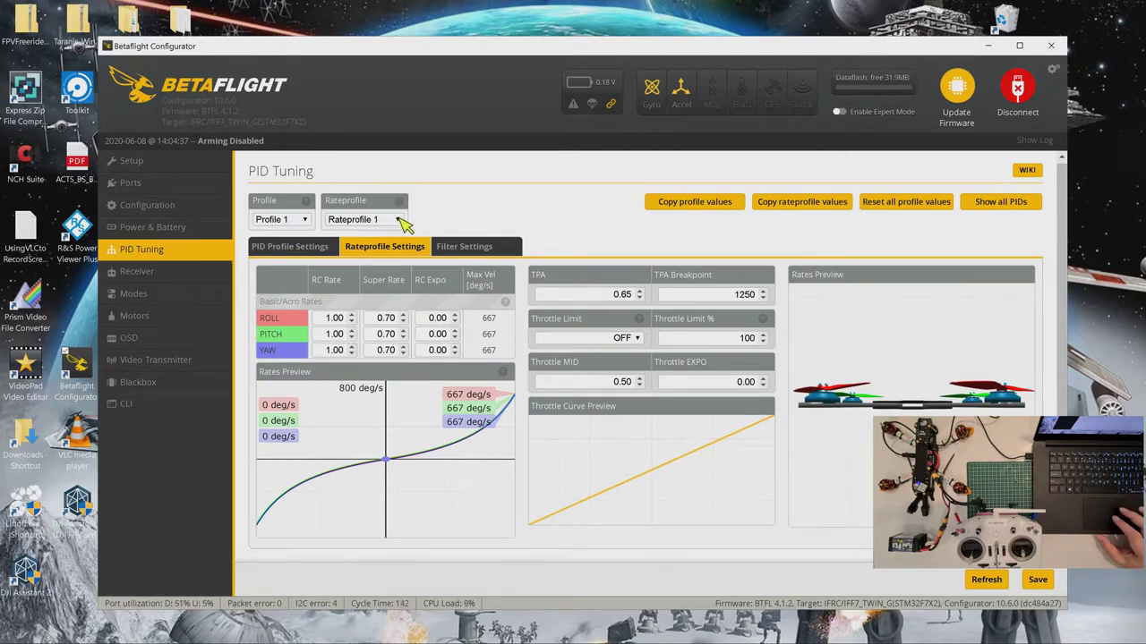
left_click(400, 221)
left_click(385, 259)
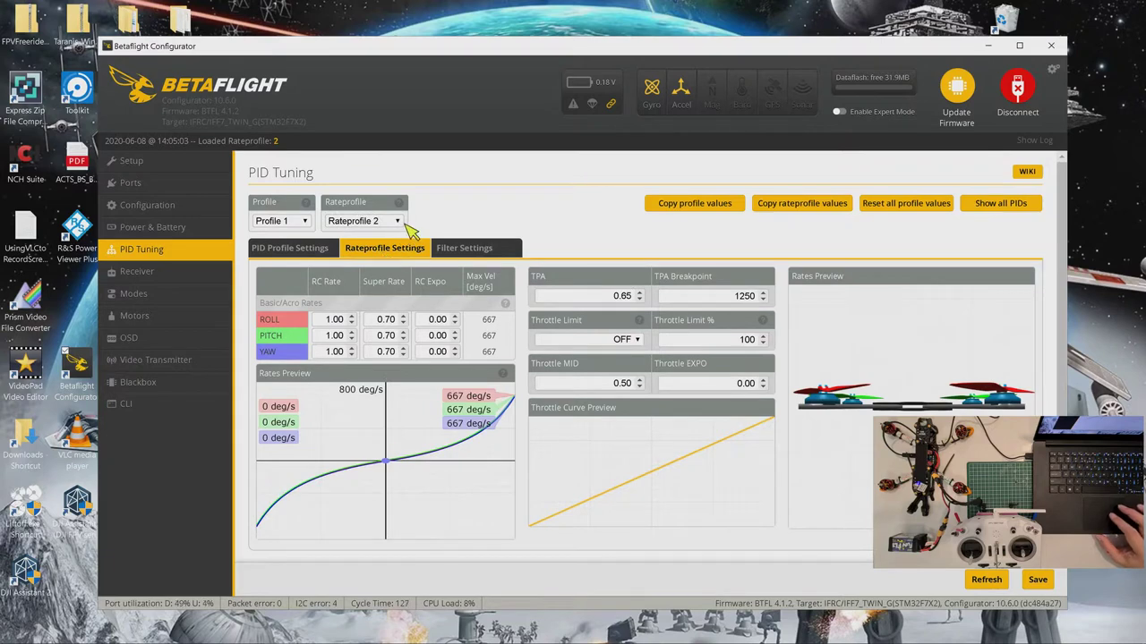
left_click(400, 221)
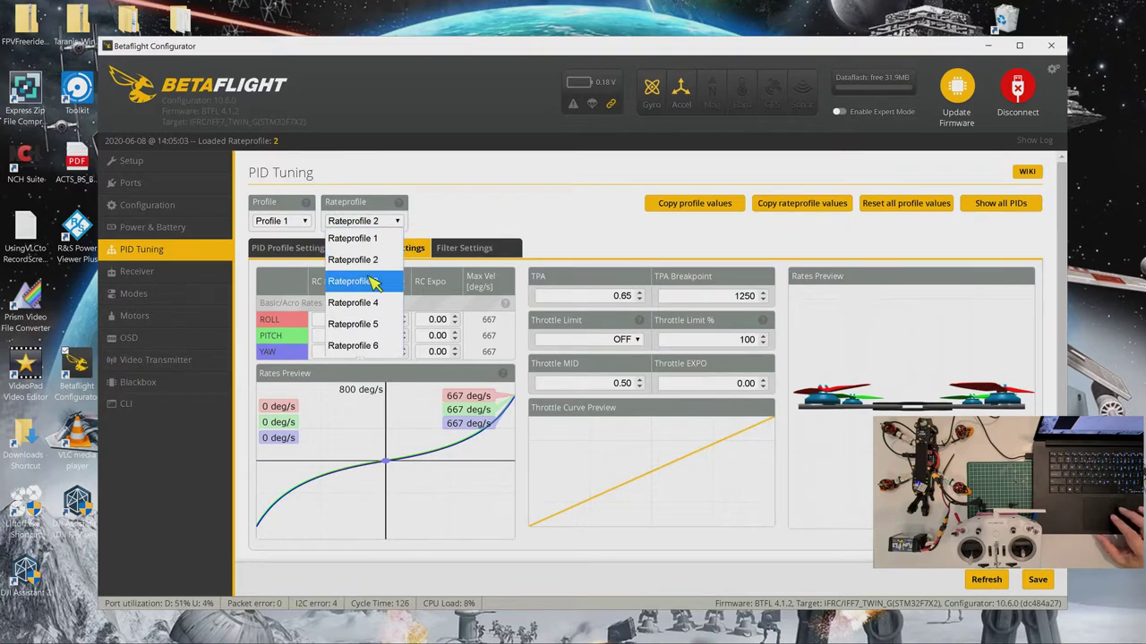
key("Escape")
key("Down")
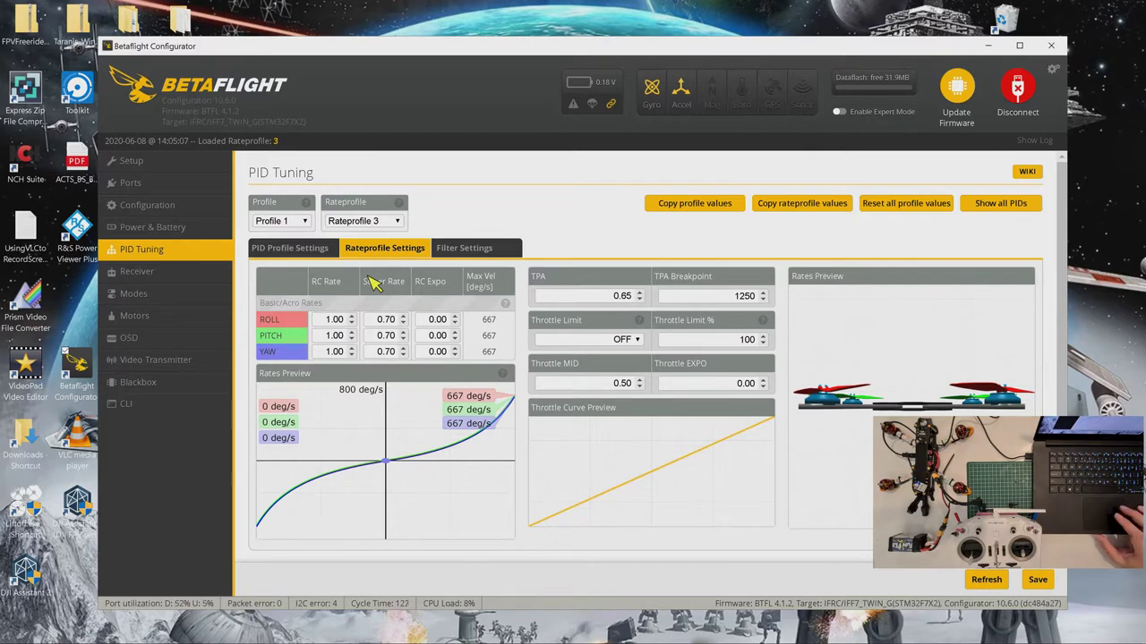
left_click(400, 222)
left_click(383, 240)
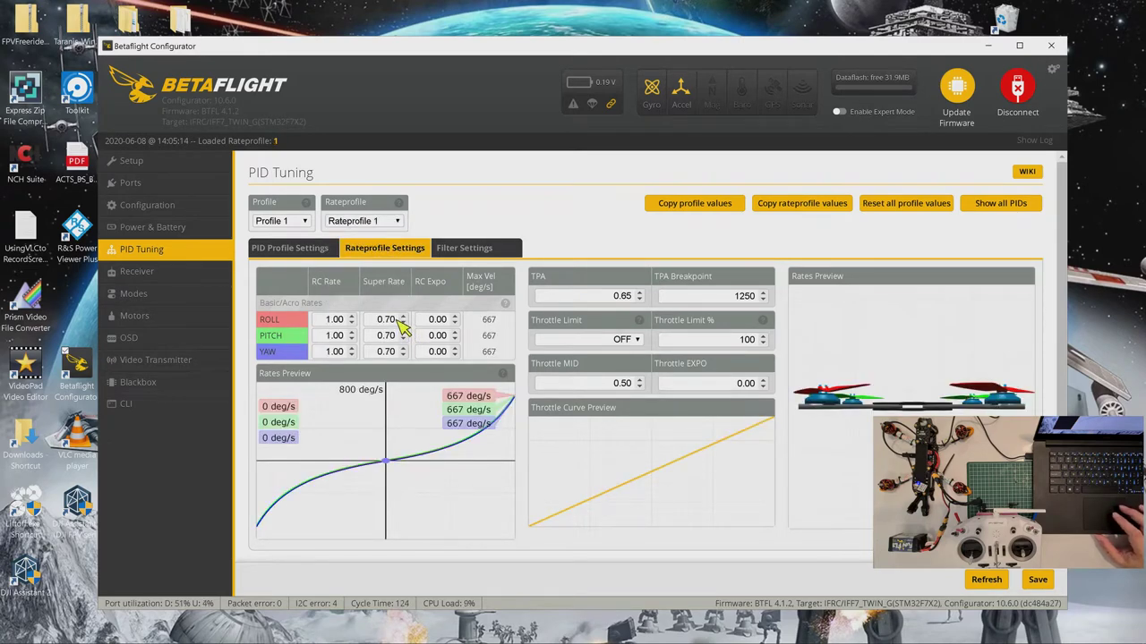
Set the roll and pitch Super Rates in Rateprofile 1 to 0.85
left_click_drag(397, 321, 370, 326)
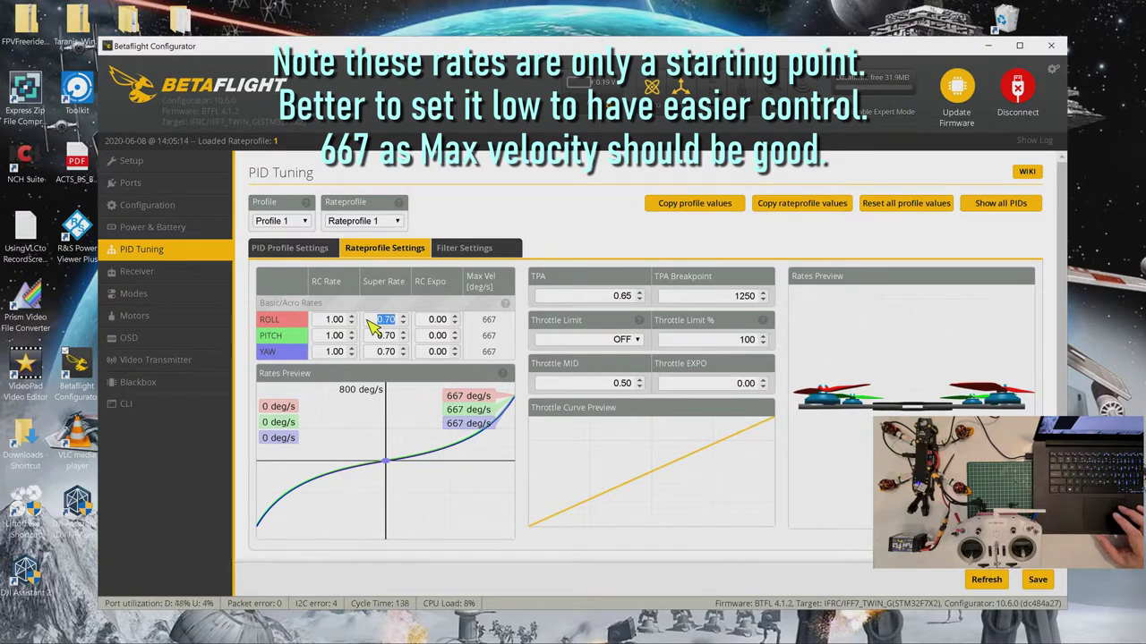
type("0.84")
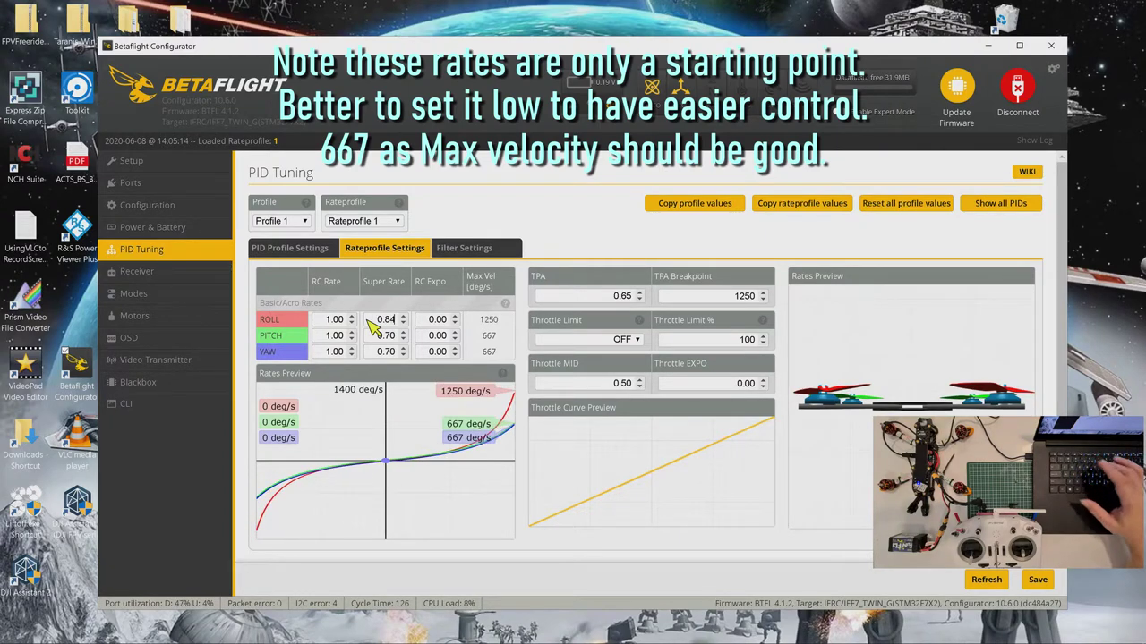
key("BackSpace")
key("BackSpace")
key("BackSpace")
key("BackSpace")
type("0.85")
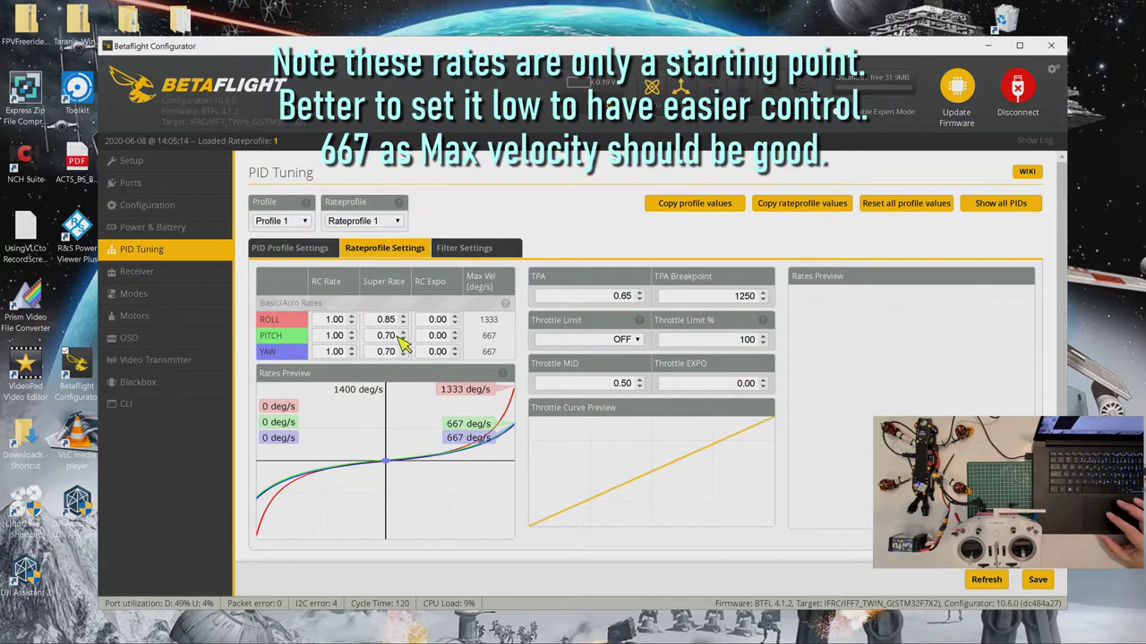
left_click_drag(401, 339, 357, 348)
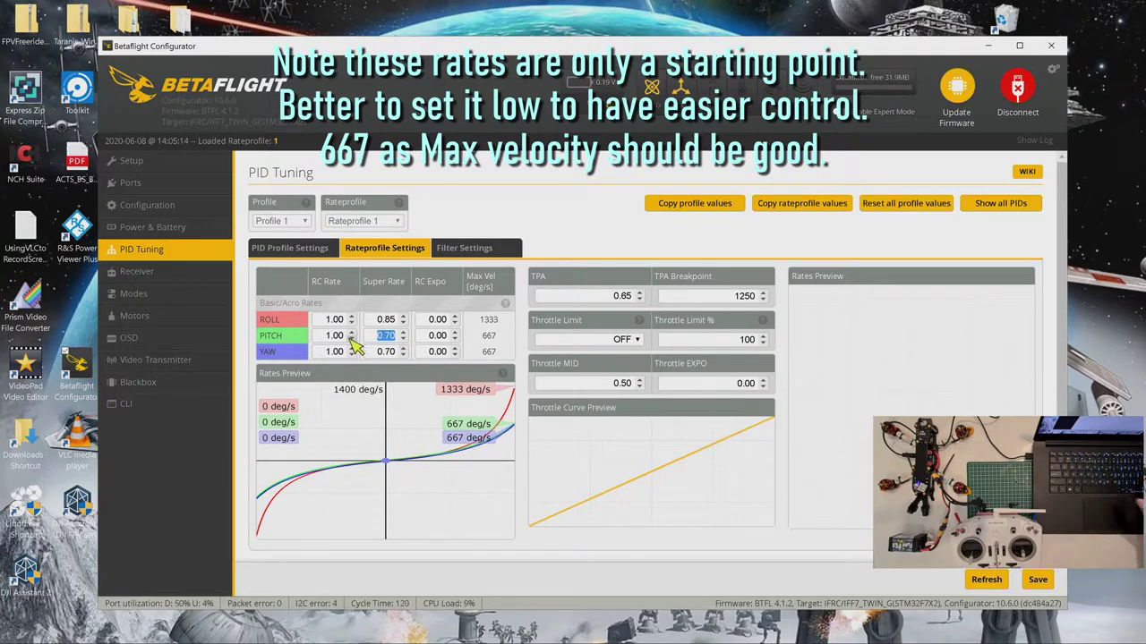
type("0.85")
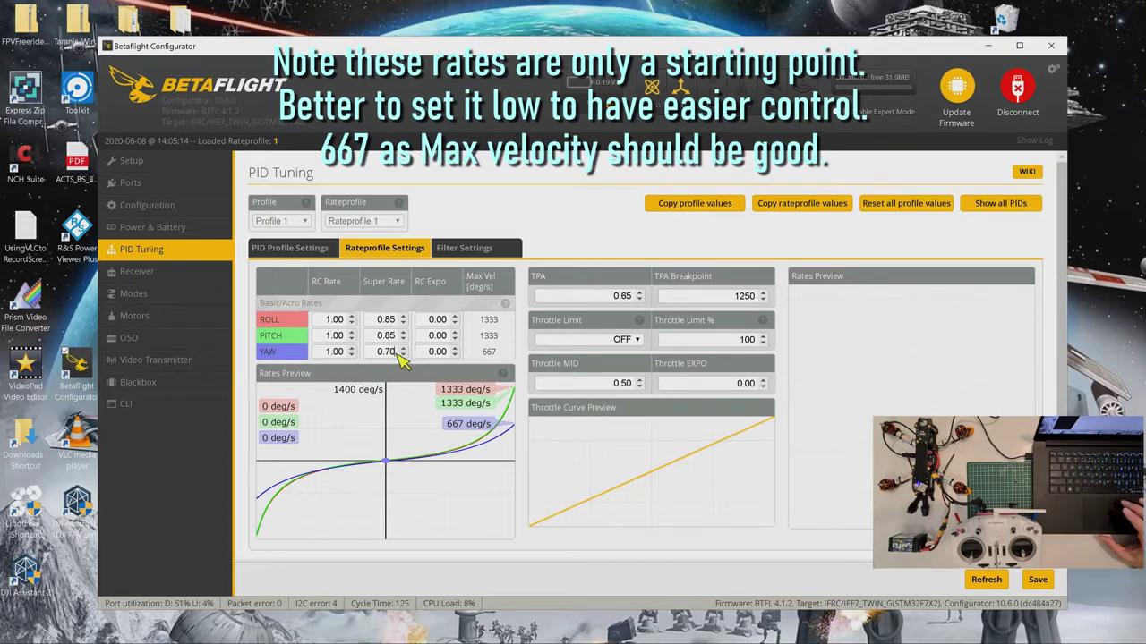
Set the yaw Super Rate in Rateprofile 1 to 0.85
left_click_drag(396, 351, 356, 352)
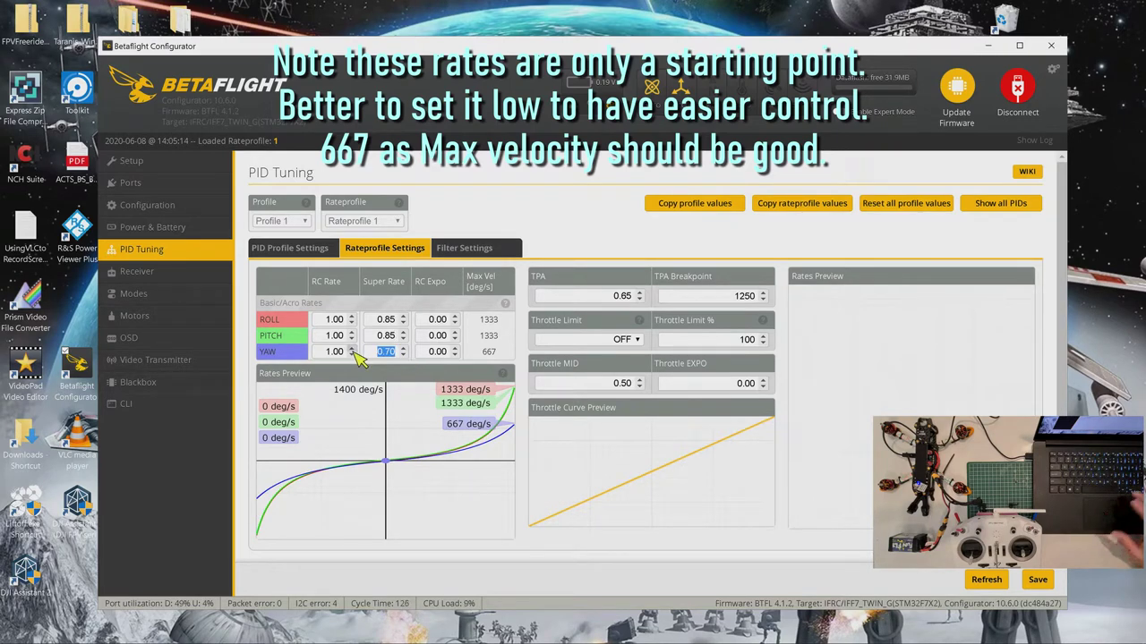
type("0.5")
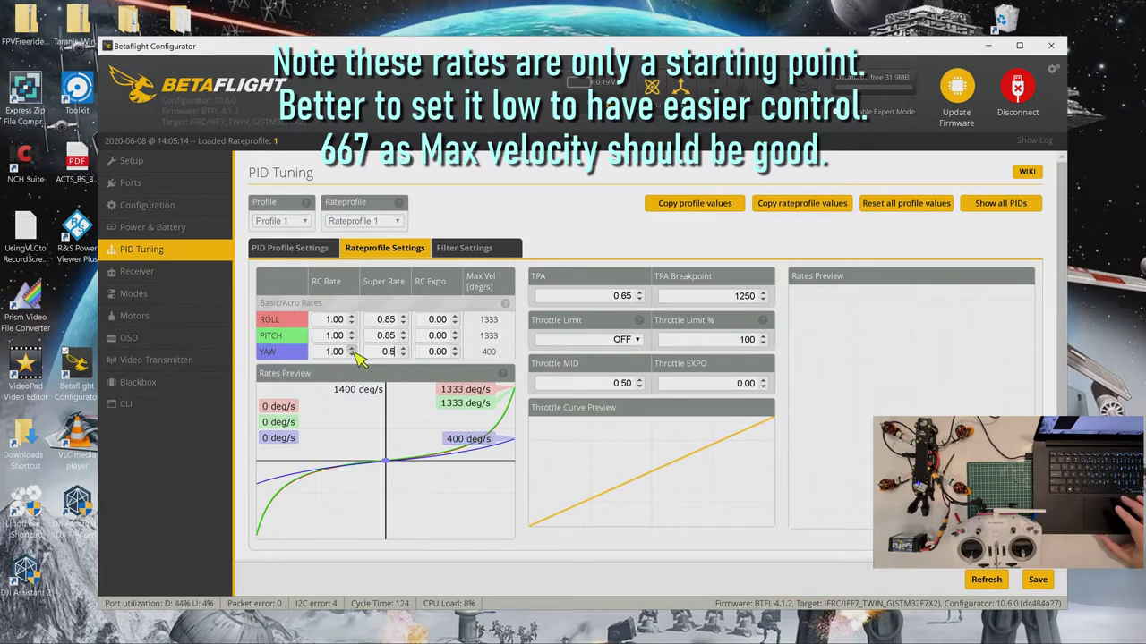
key("BackSpace")
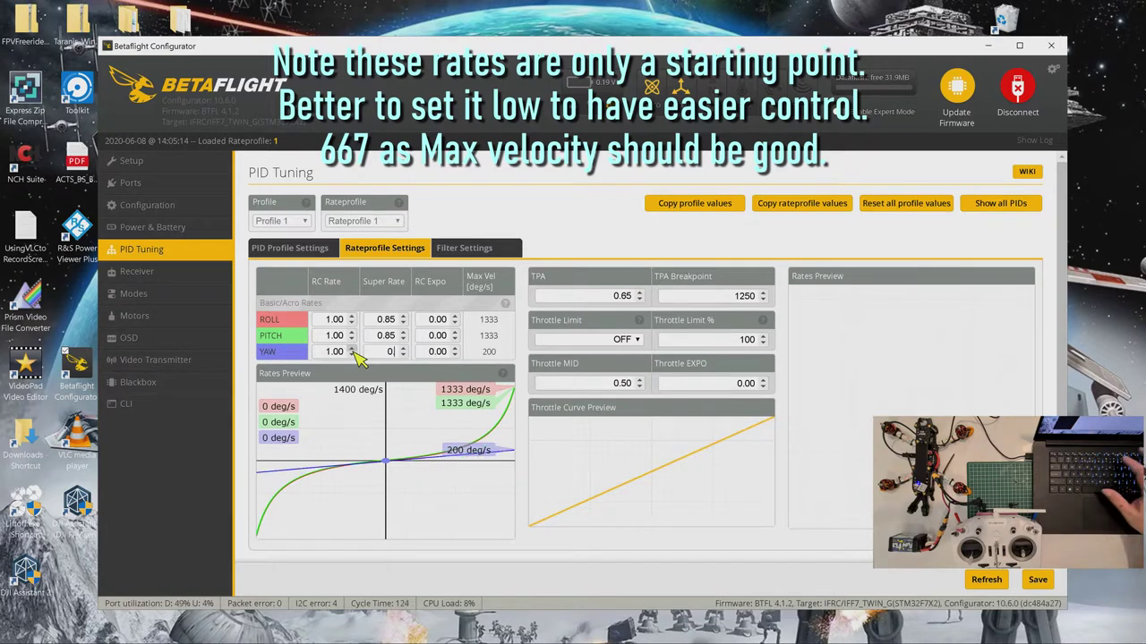
type("85")
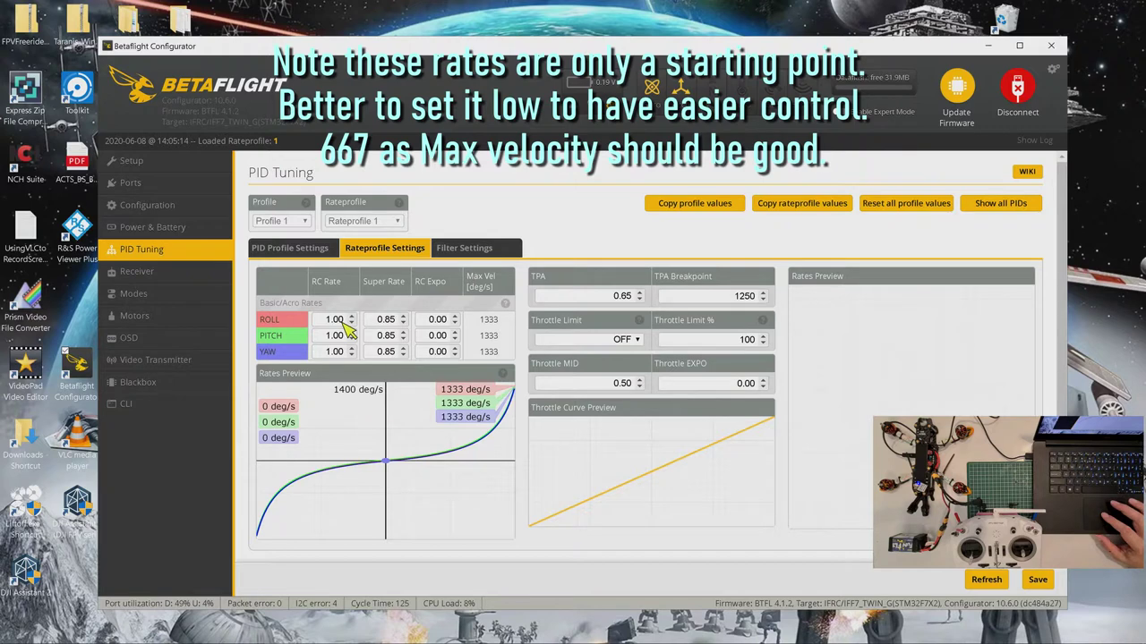
Set the roll and pitch RC Rates in Rateprofile 1 to 0.50
left_click_drag(347, 324, 279, 329)
key("BackSpace")
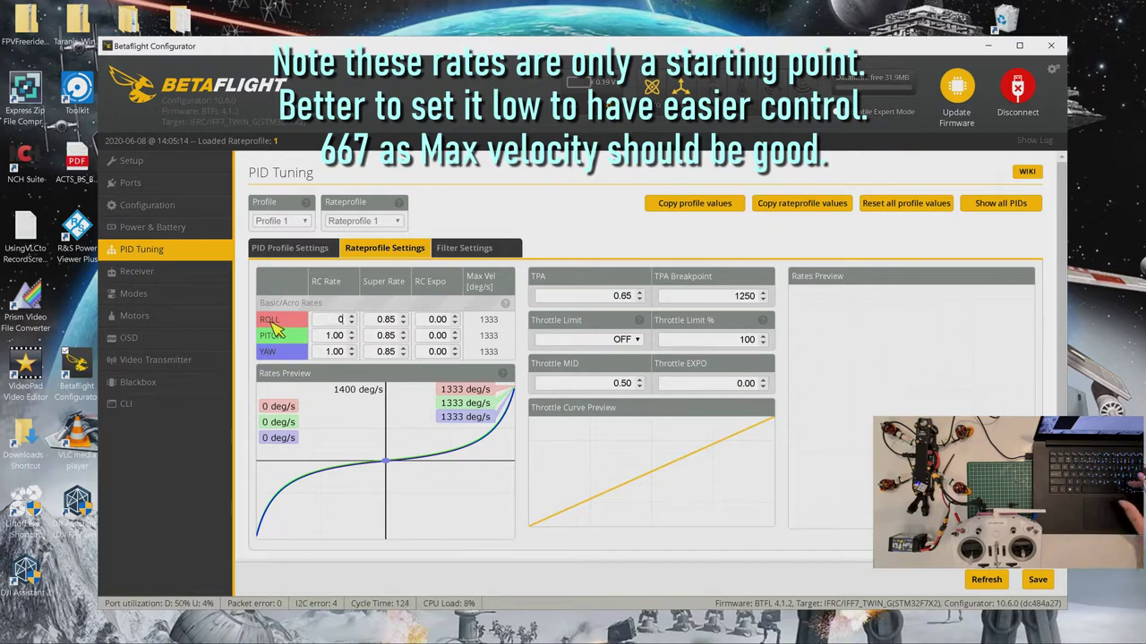
type("0.5")
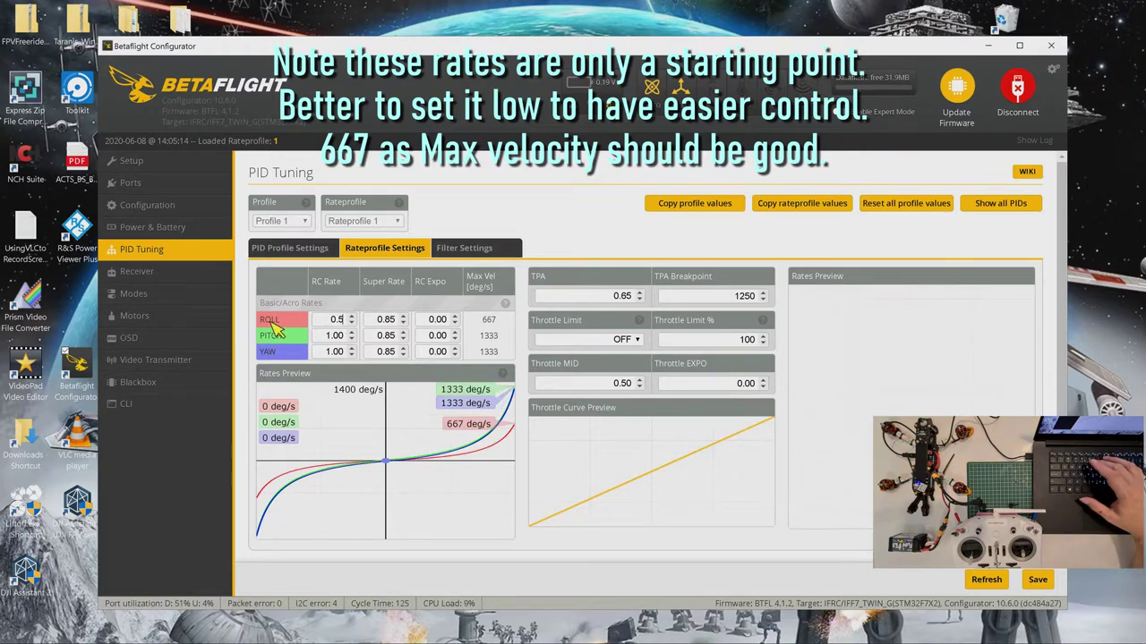
left_click_drag(349, 338, 297, 337)
key("BackSpace")
type("0")
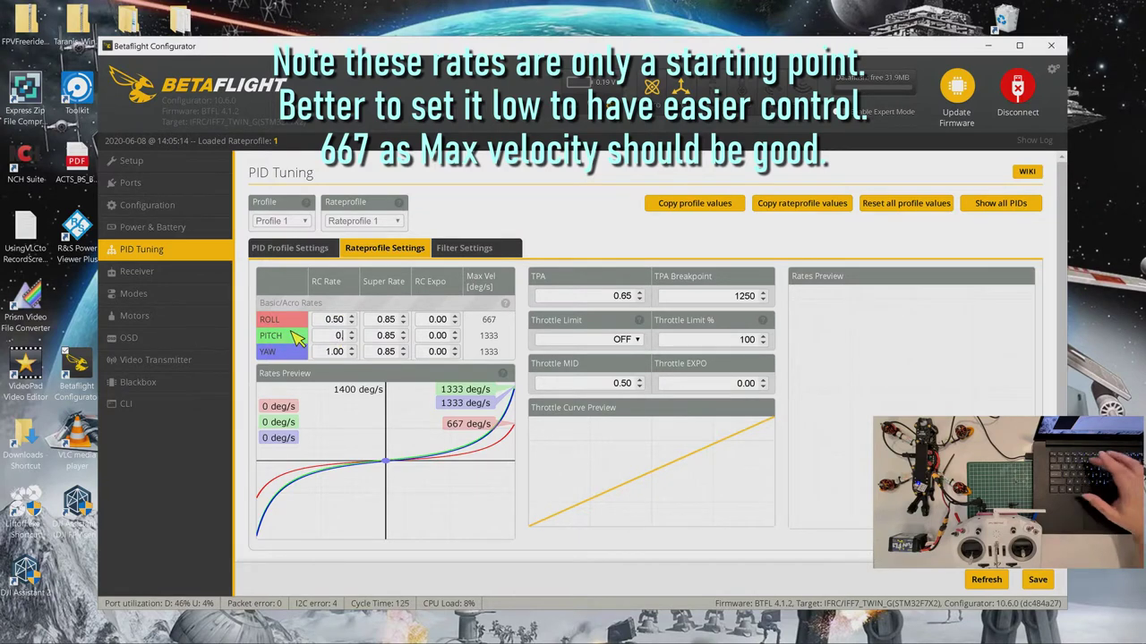
type(".5")
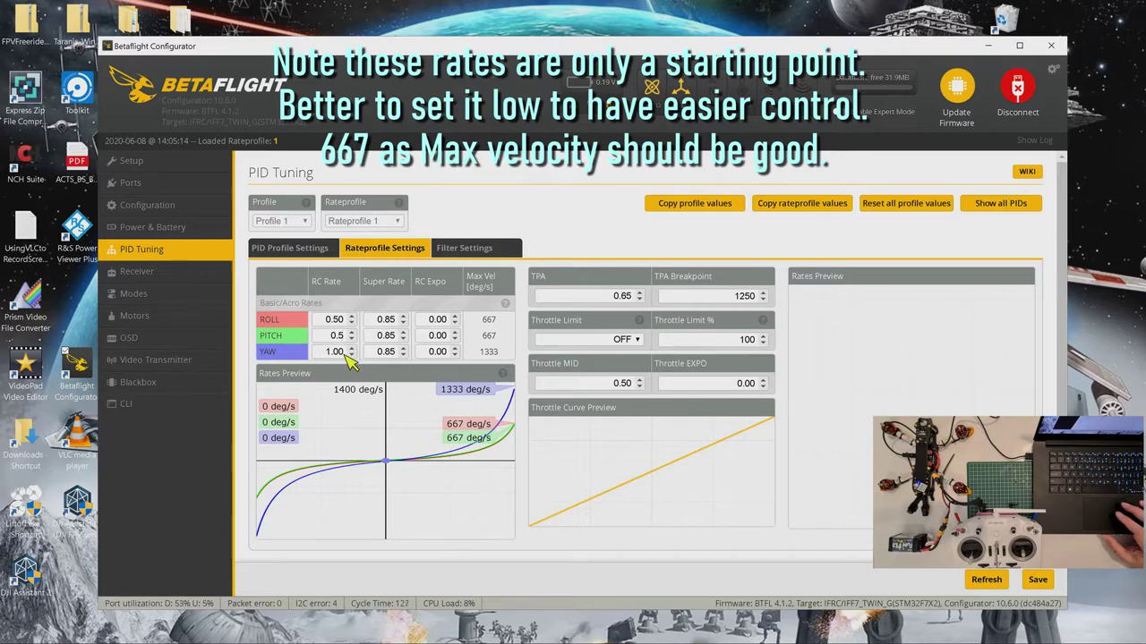
Try a yaw RC Rate of 0.50 in Rateprofile 1 and reduce it to 0.40
left_click_drag(351, 358, 313, 358)
type("0")
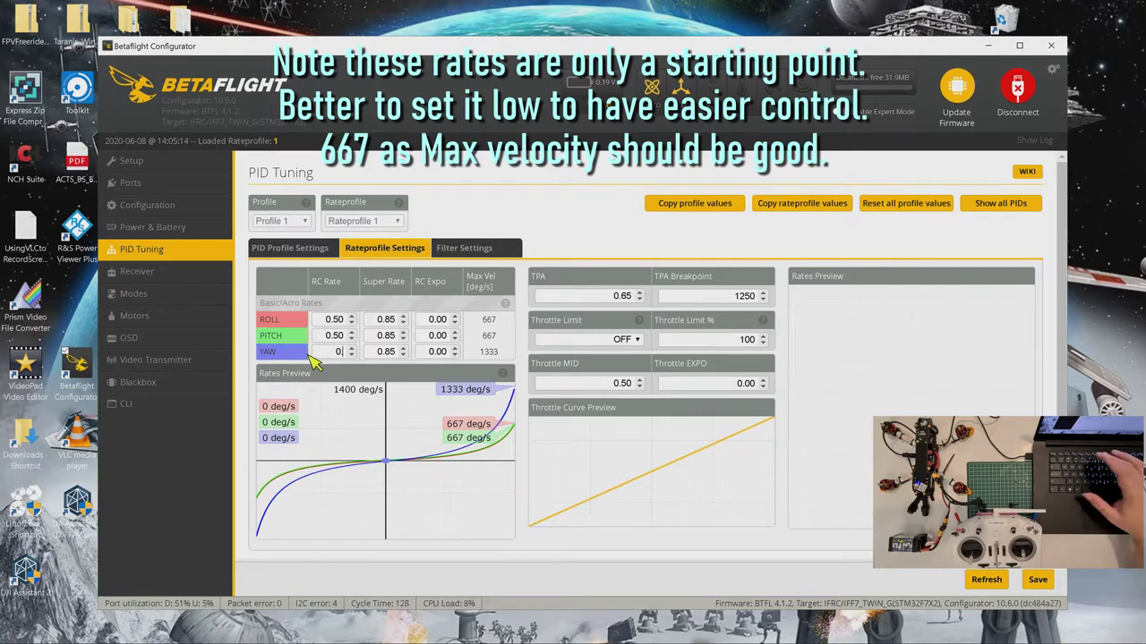
type(".5")
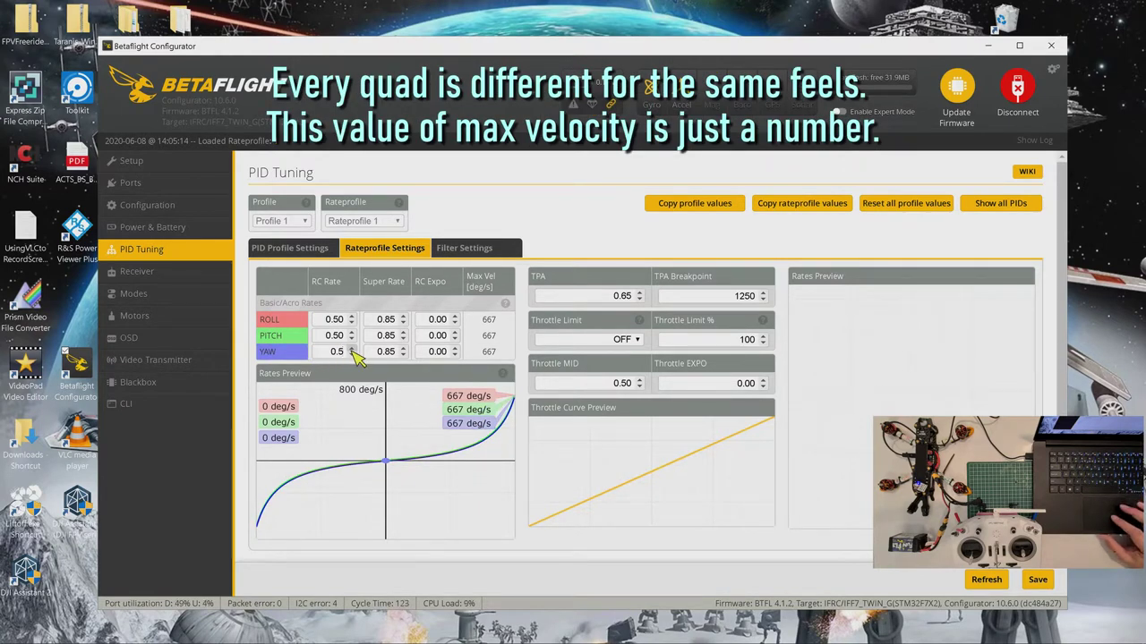
type("0")
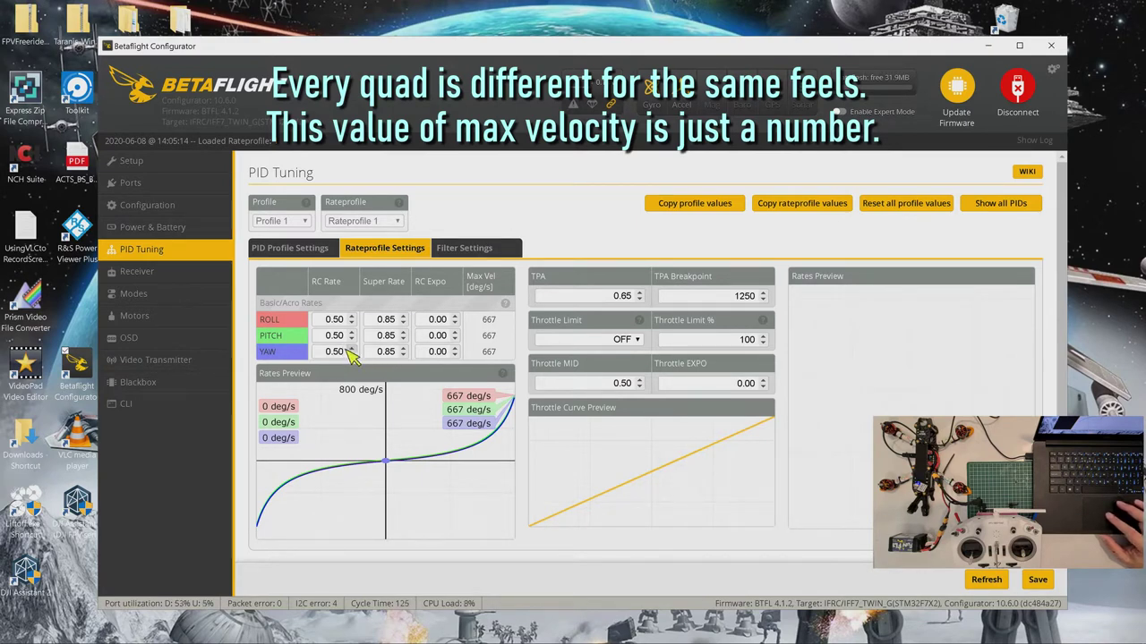
left_click_drag(351, 357, 337, 355)
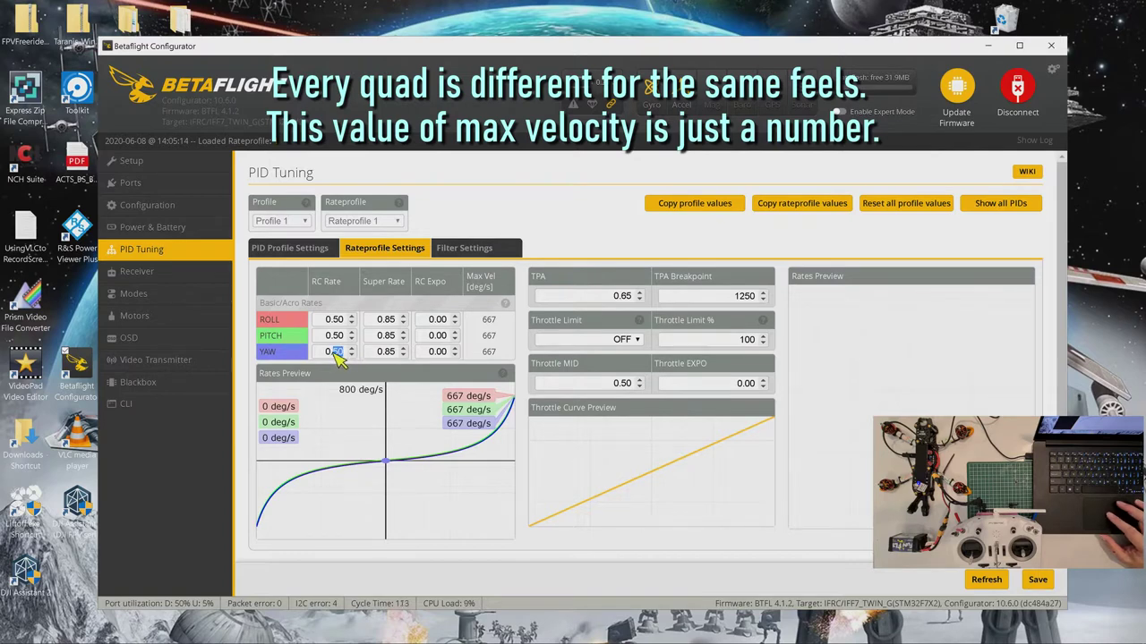
type("4")
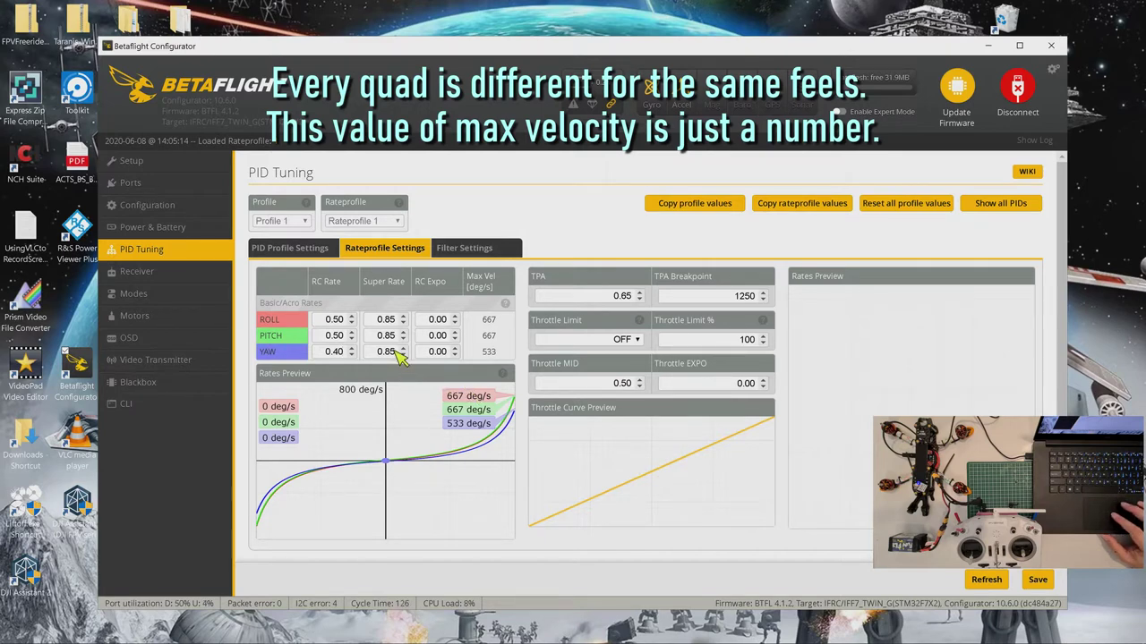
Set the yaw Super Rate in Rateprofile 1 to 0.70
left_click_drag(397, 352, 390, 352)
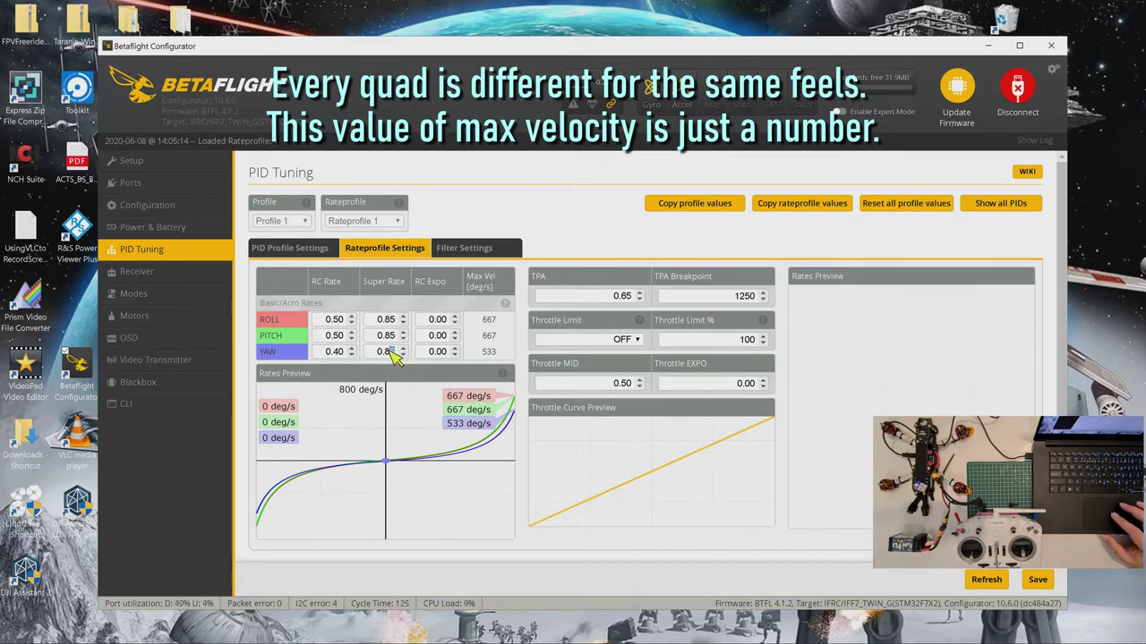
key("BackSpace")
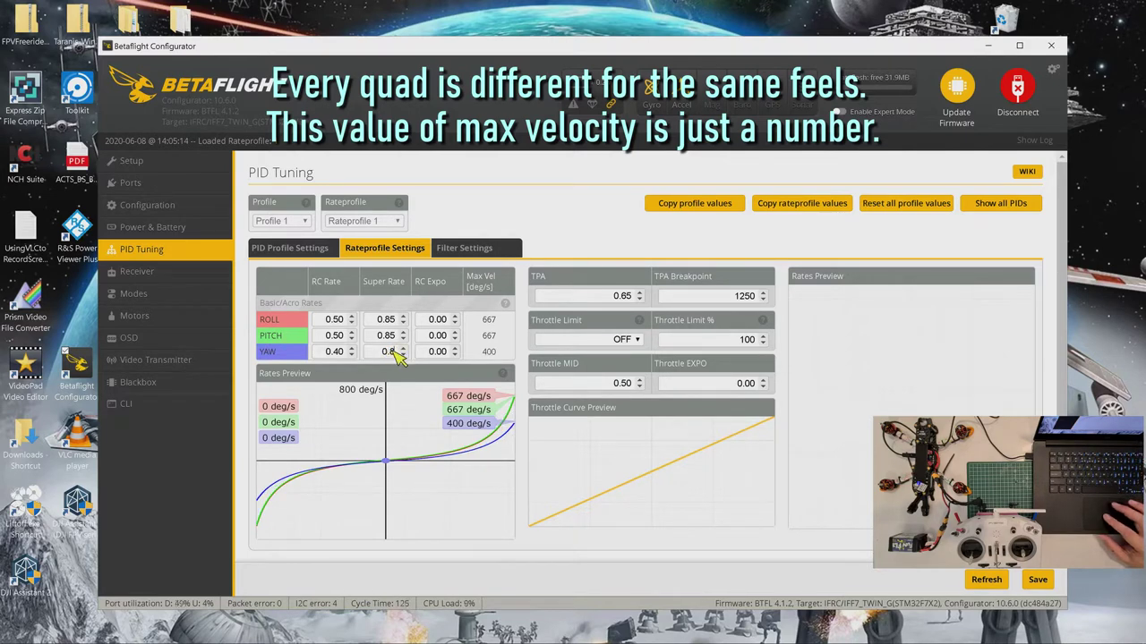
key("BackSpace")
type("7")
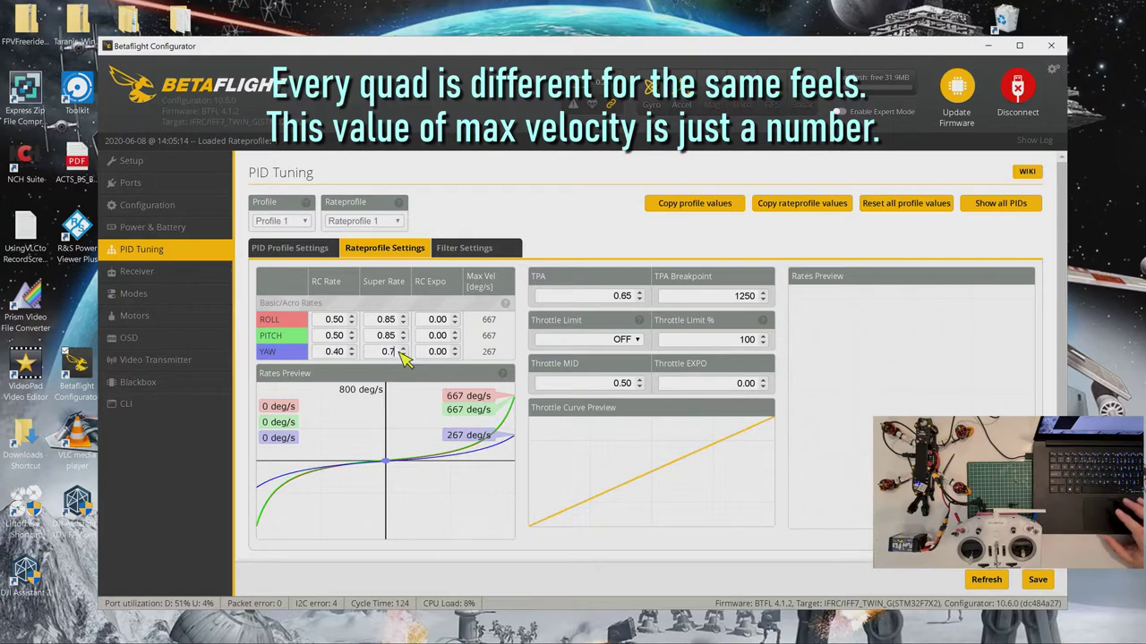
Set the yaw RC Rate in Rateprofile 1 to 0.65 and save the rate settings
double_click(333, 354)
type("0")
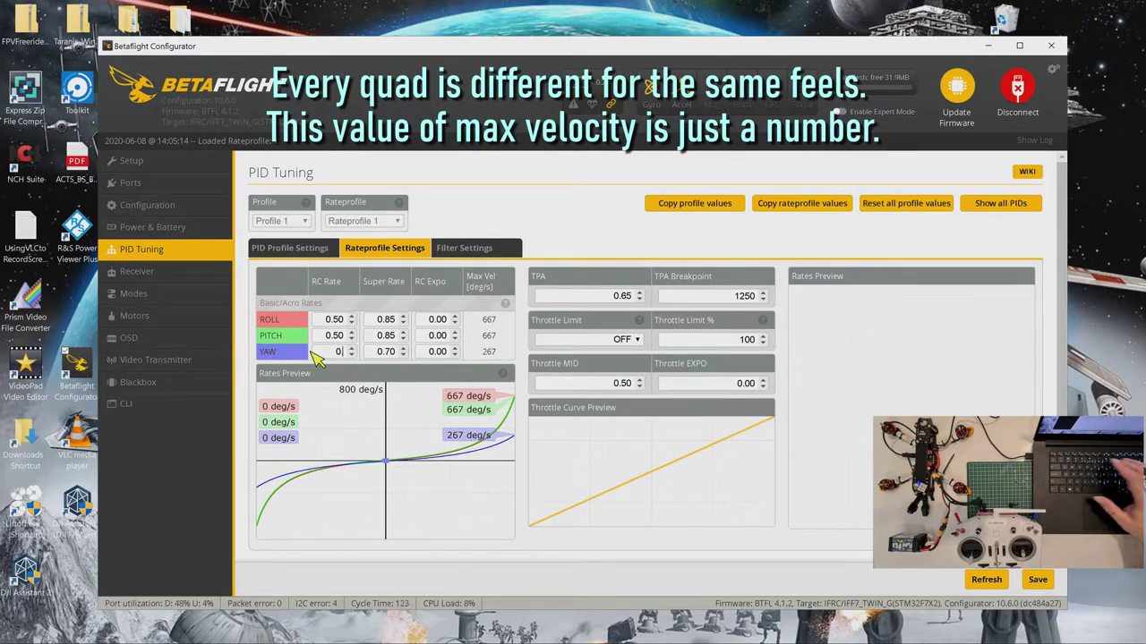
type(".5")
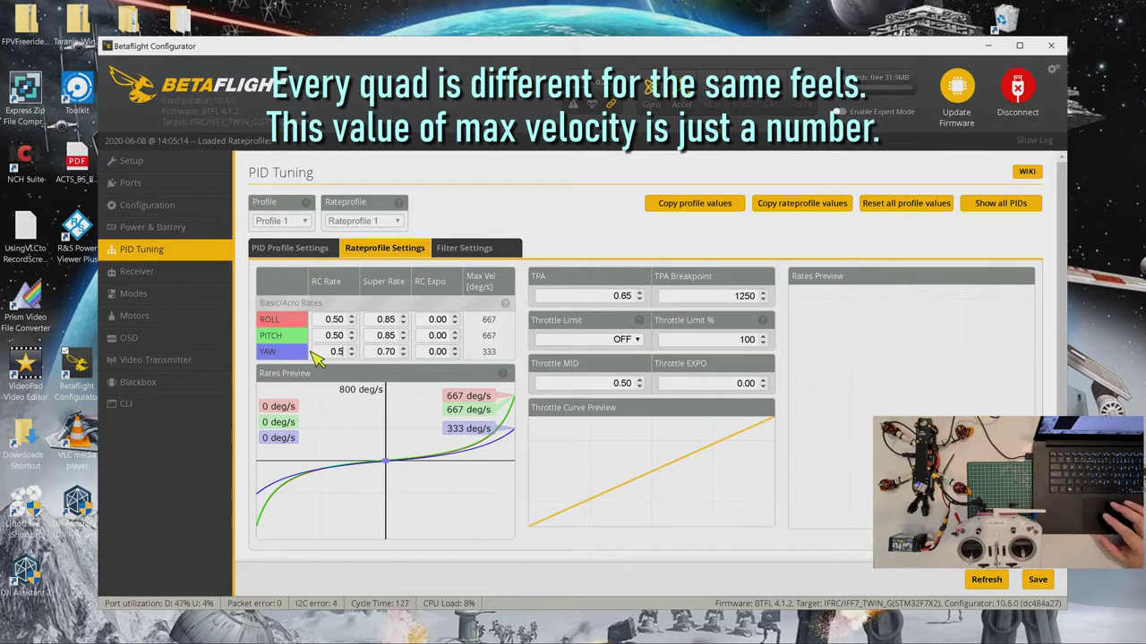
key("BackSpace")
type("6")
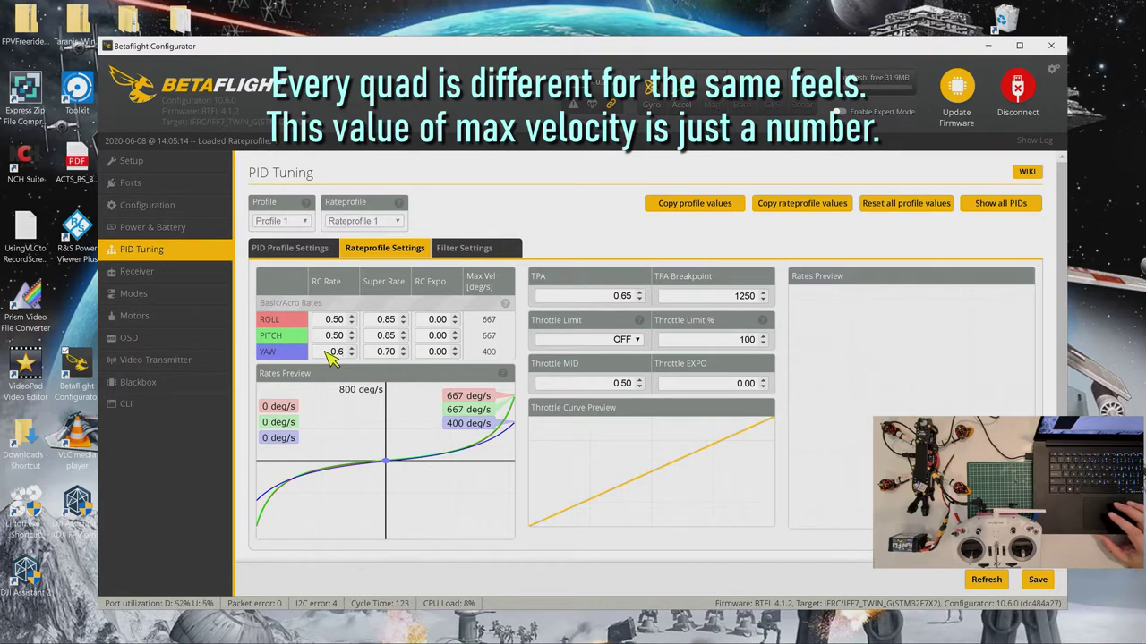
type("5")
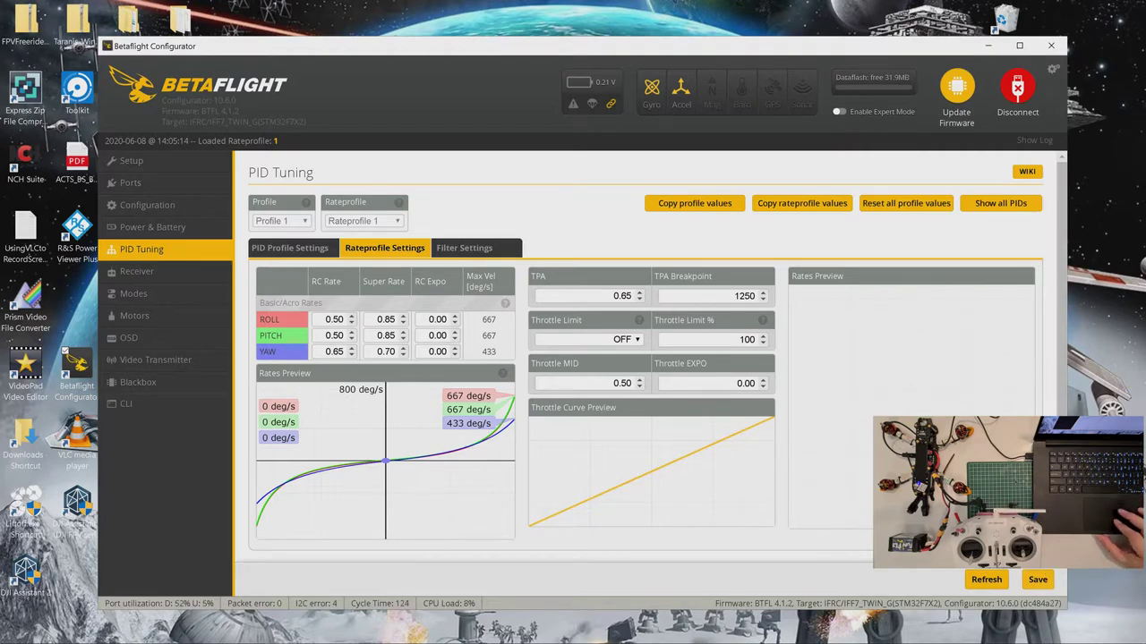
left_click(1038, 580)
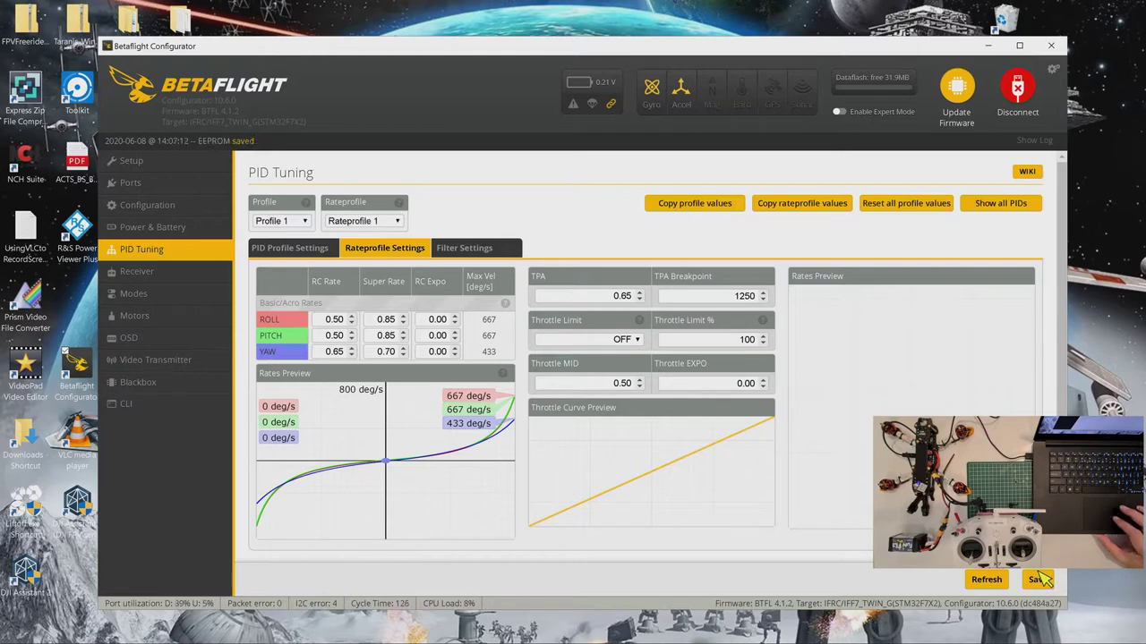
In the filter settings, set the Dynamic Notch Filter Range to LOW, Width Percent to 0, Q to 200 and Min Hz to 90
left_click(494, 250)
scroll(417, 384, "down", 3)
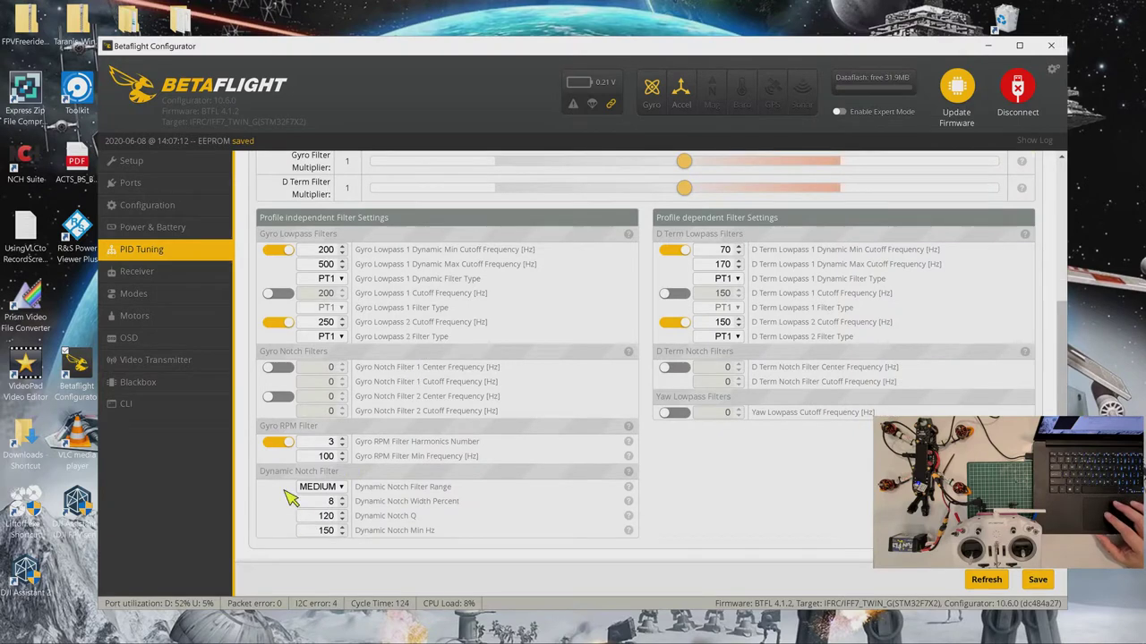
left_click(341, 488)
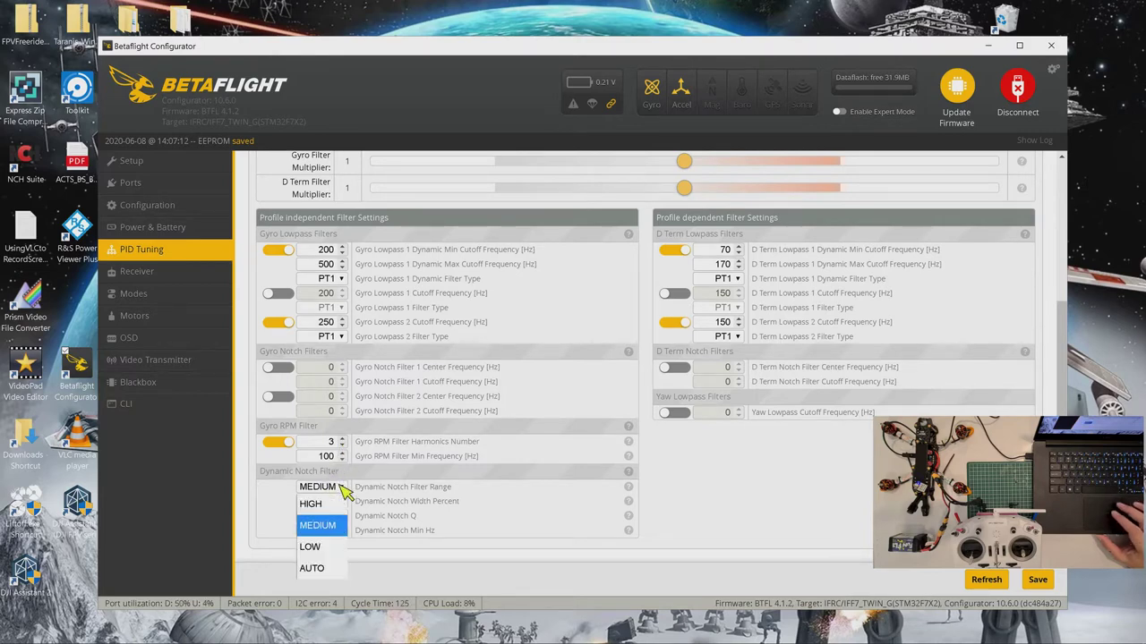
left_click(328, 548)
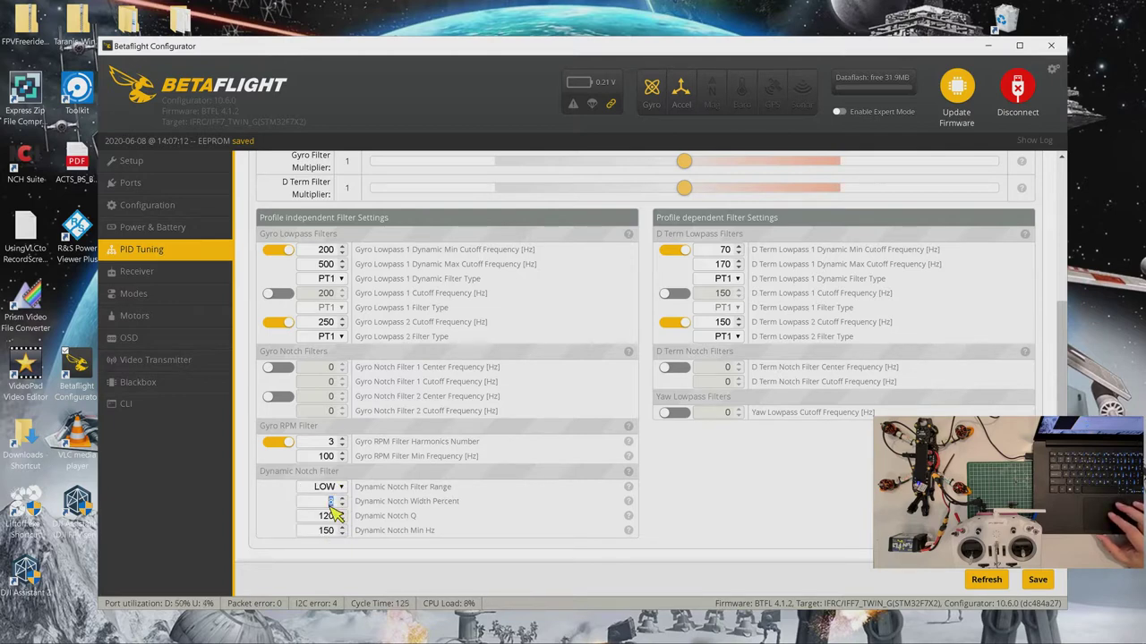
type("0")
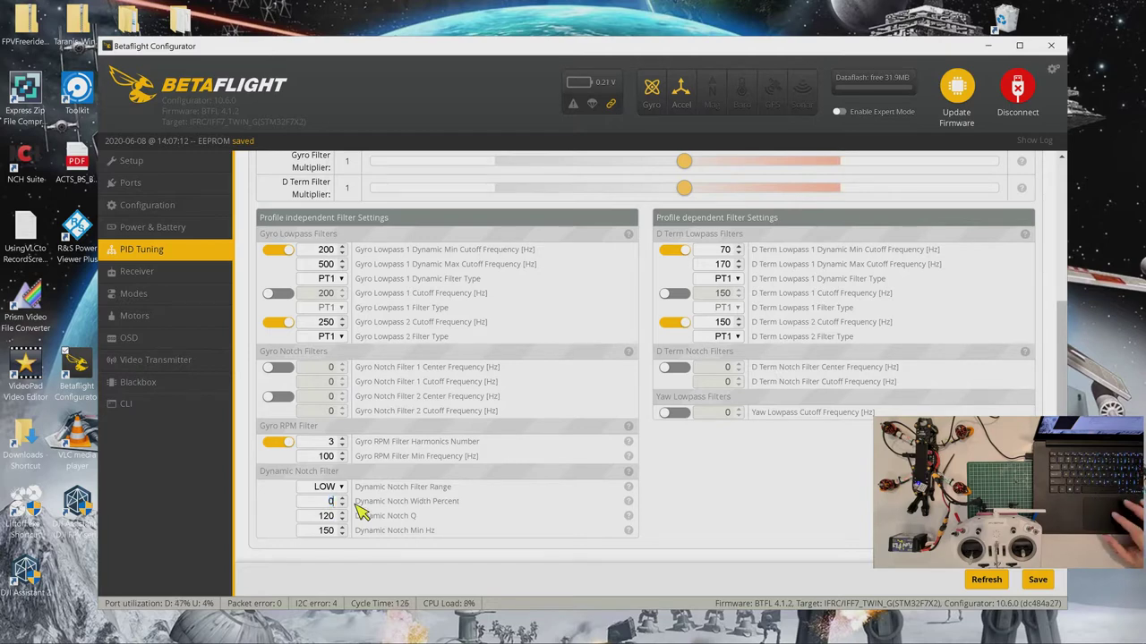
key("Tab")
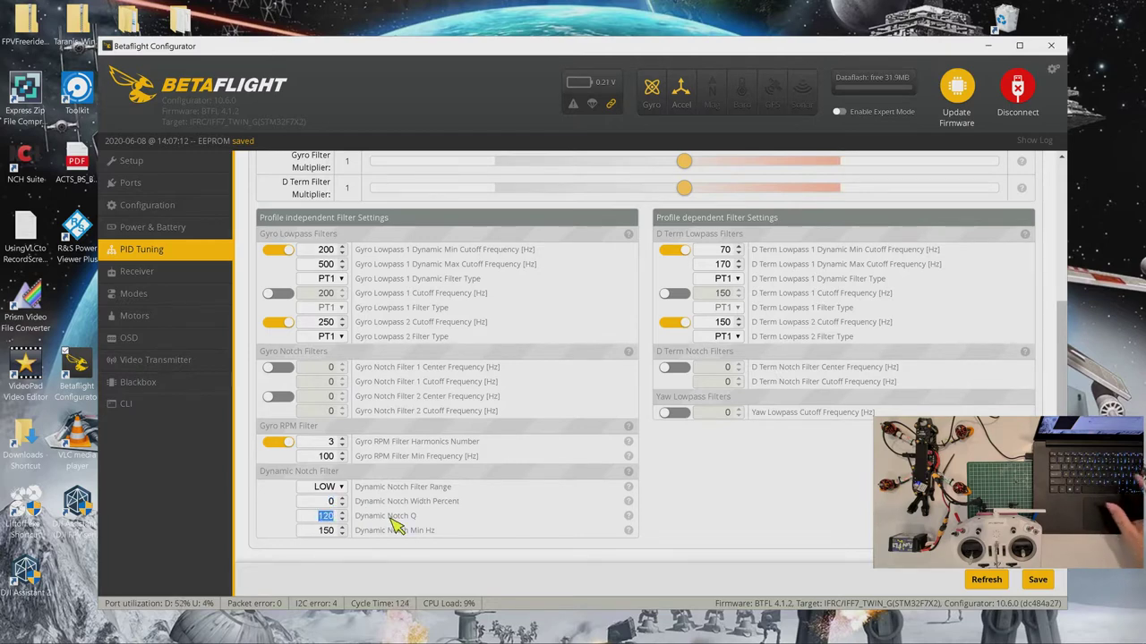
type("200")
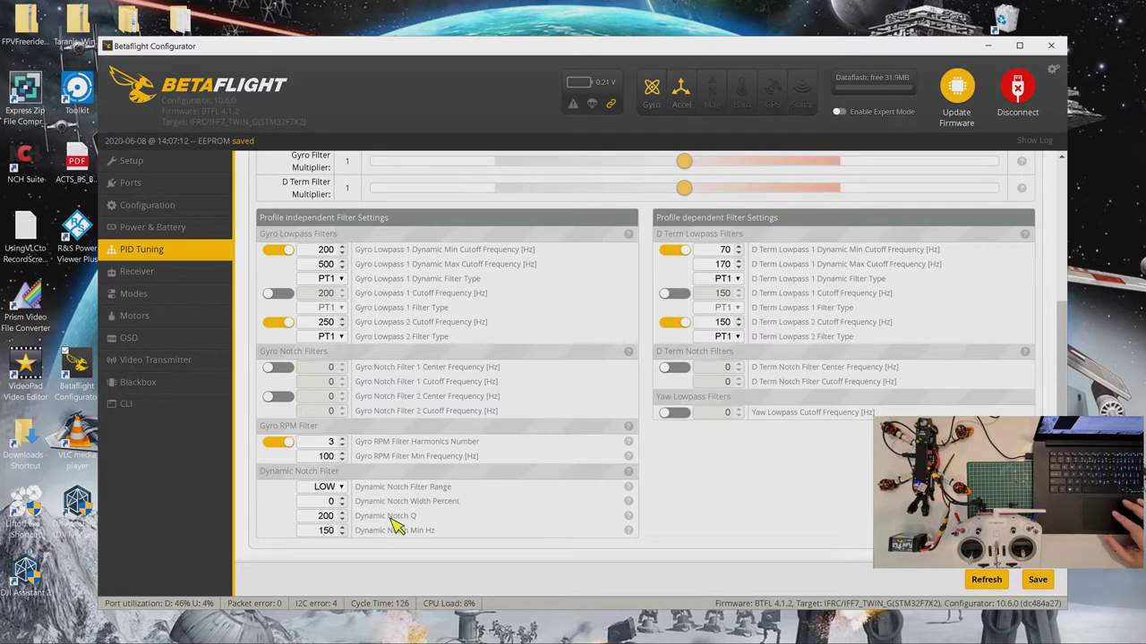
double_click(322, 532)
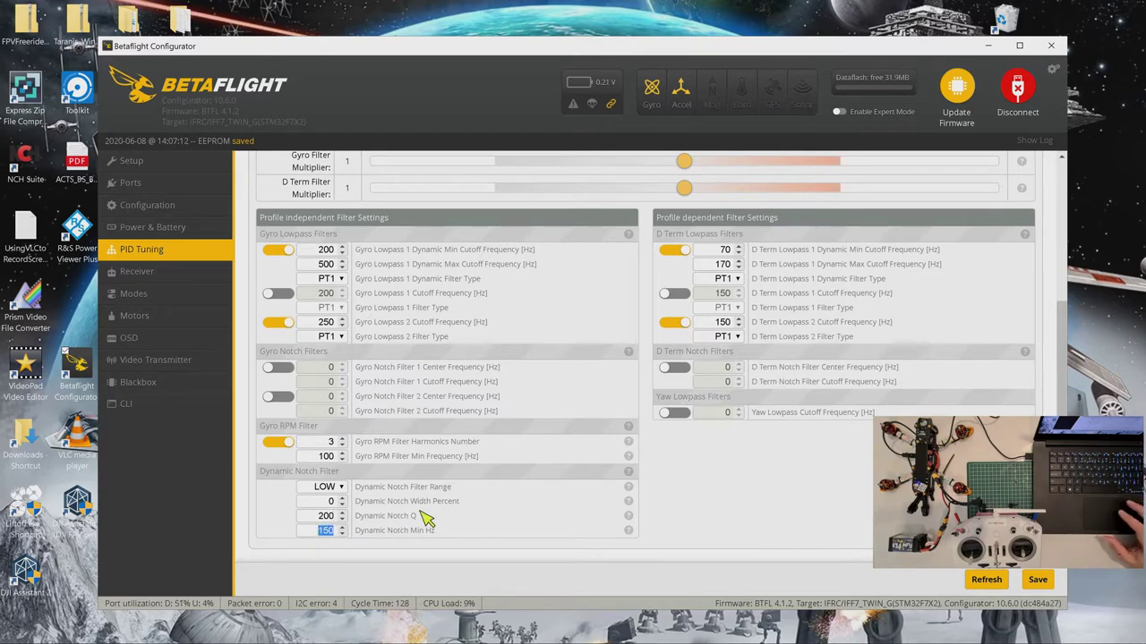
type("90")
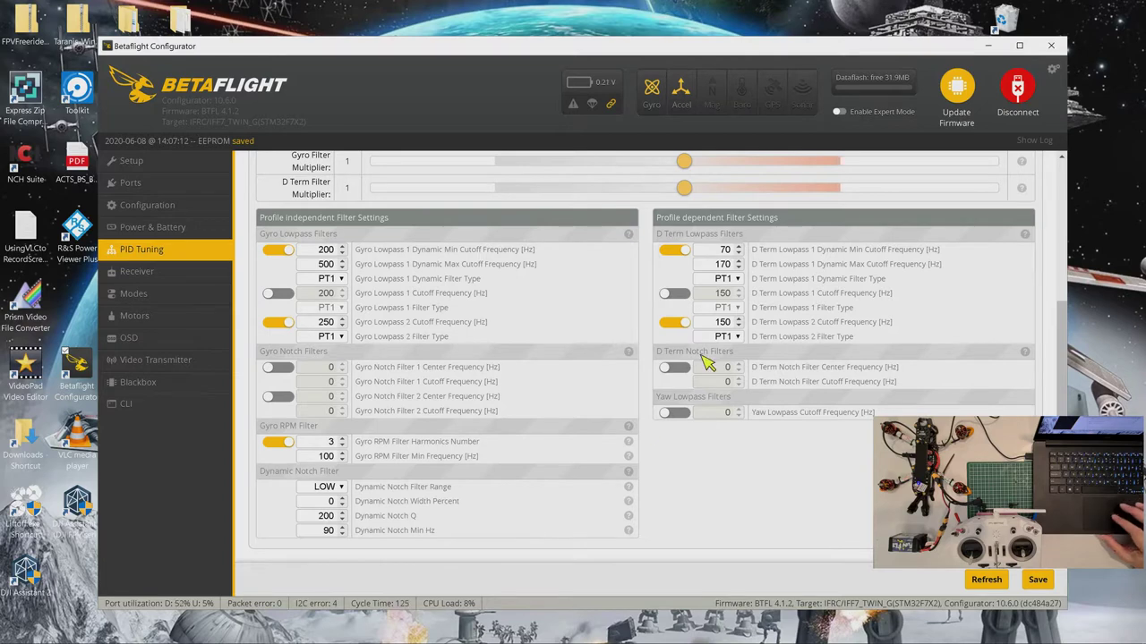
Set the Gyro Filter and D Term Filter Multipliers to 1.3 and save the filter settings
scroll(747, 208, "up", 1)
scroll(748, 208, "up", 1)
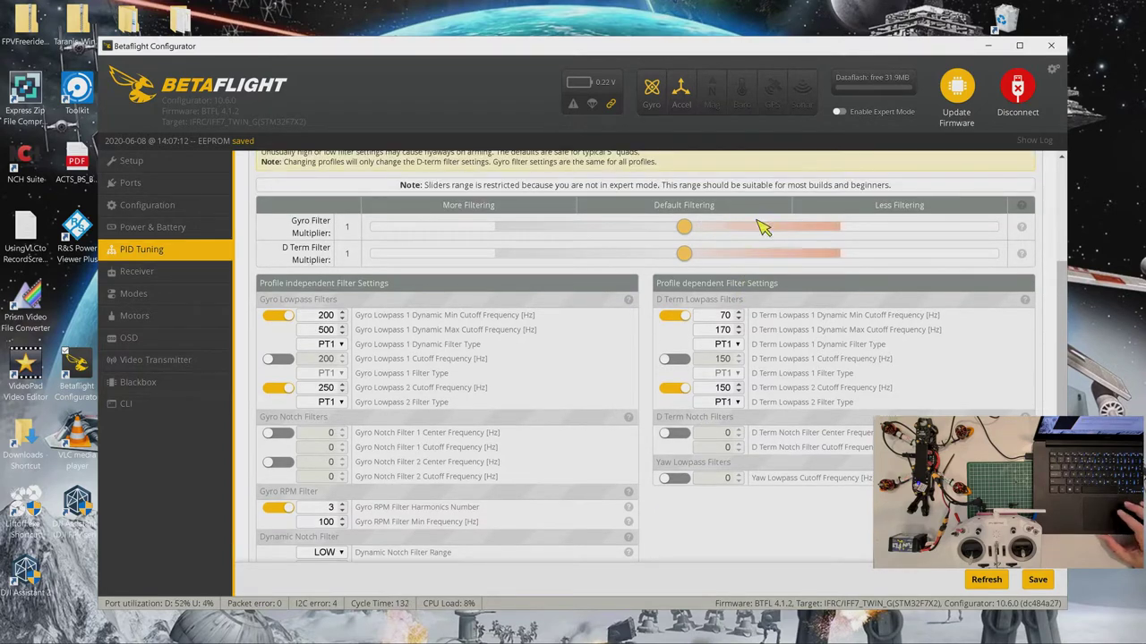
left_click(757, 225)
left_click(781, 229)
left_click(781, 254)
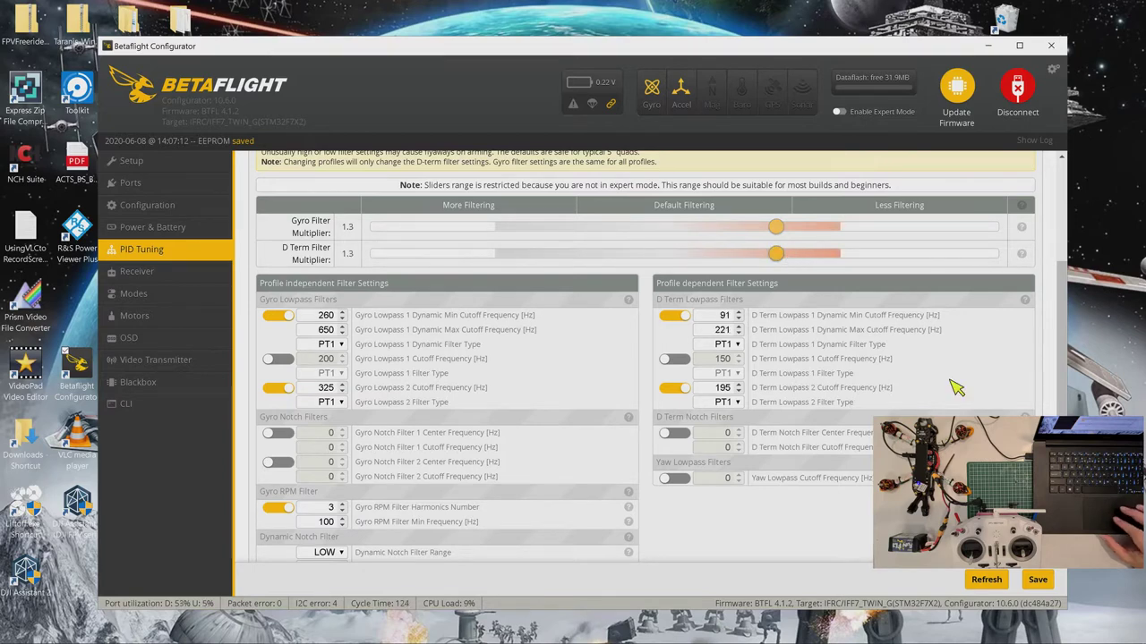
left_click(1037, 580)
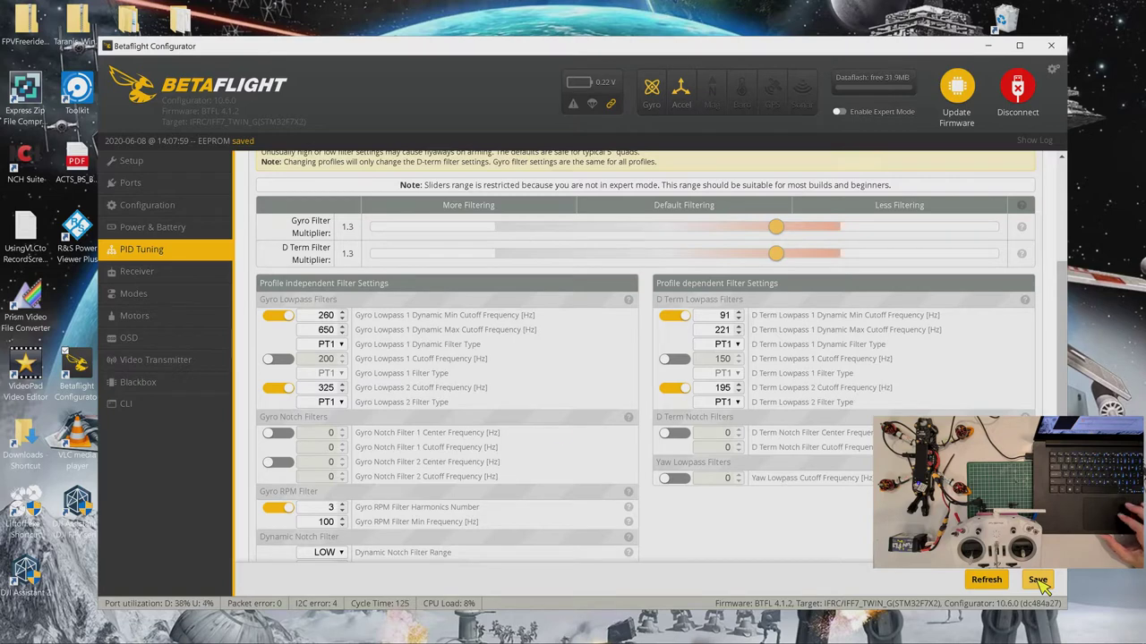
Change the receiver's channel map to TAER1234 and save the receiver settings
left_click(149, 280)
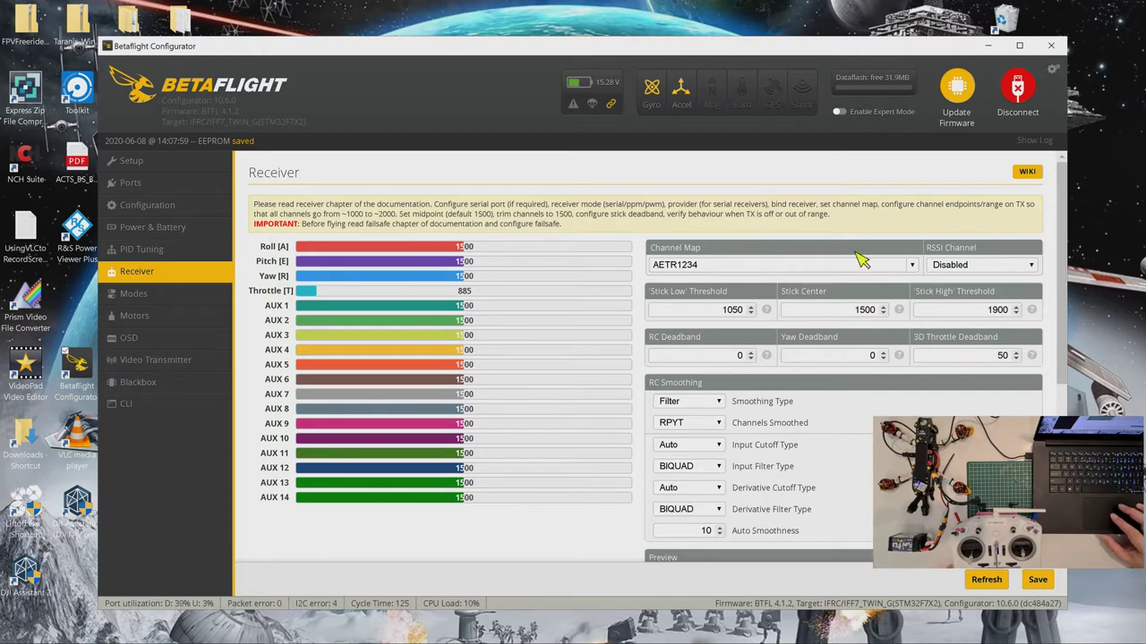
left_click(913, 264)
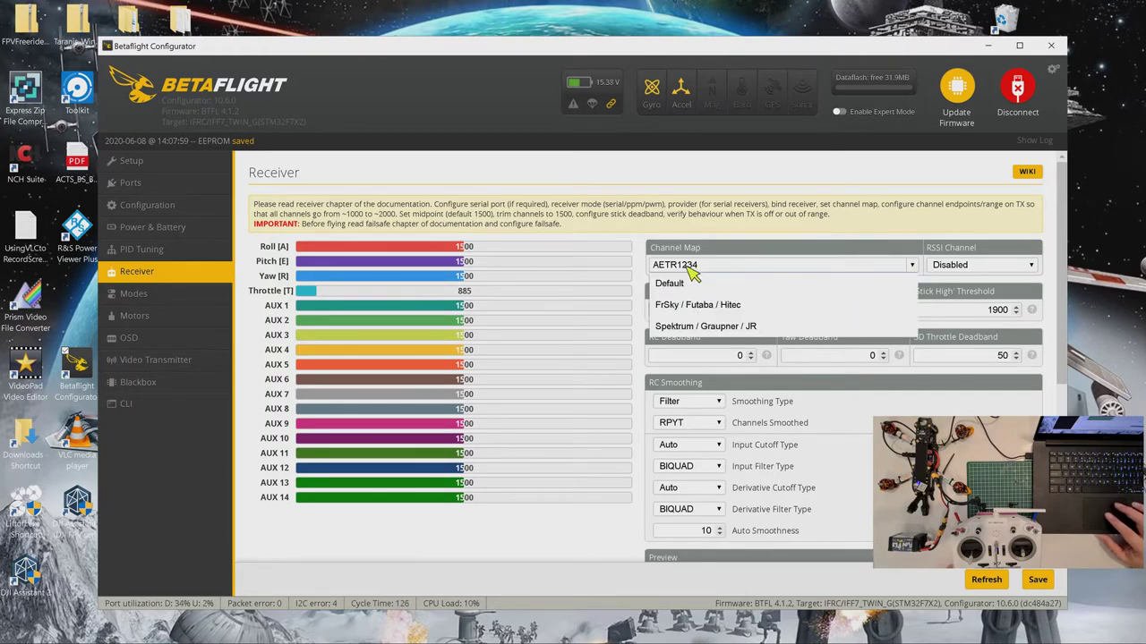
left_click_drag(680, 265, 644, 264)
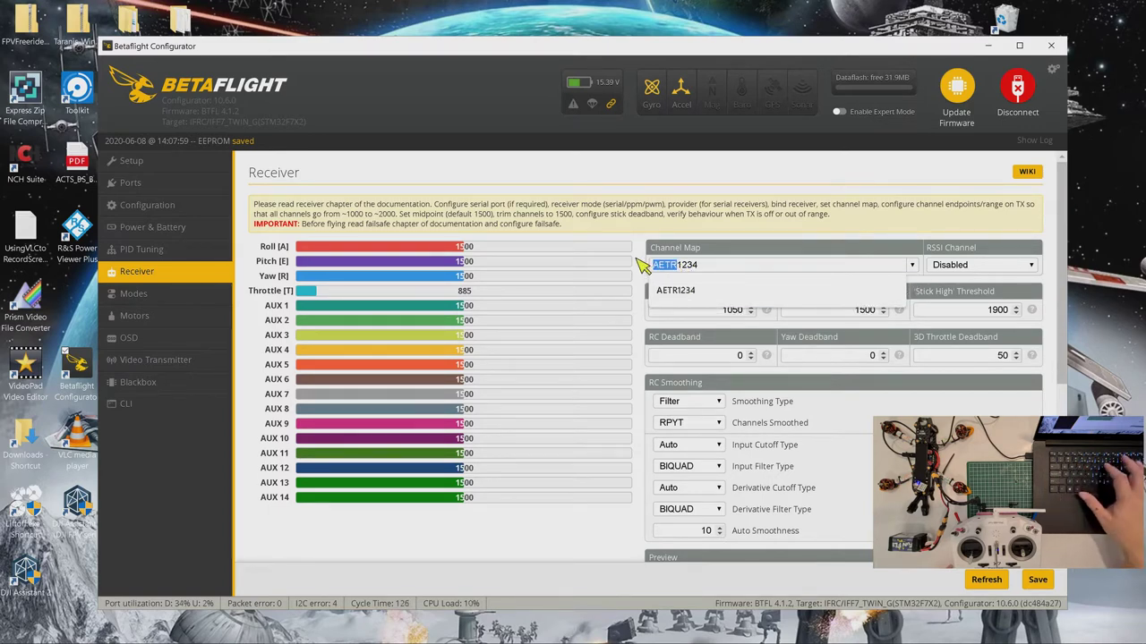
type("TAER")
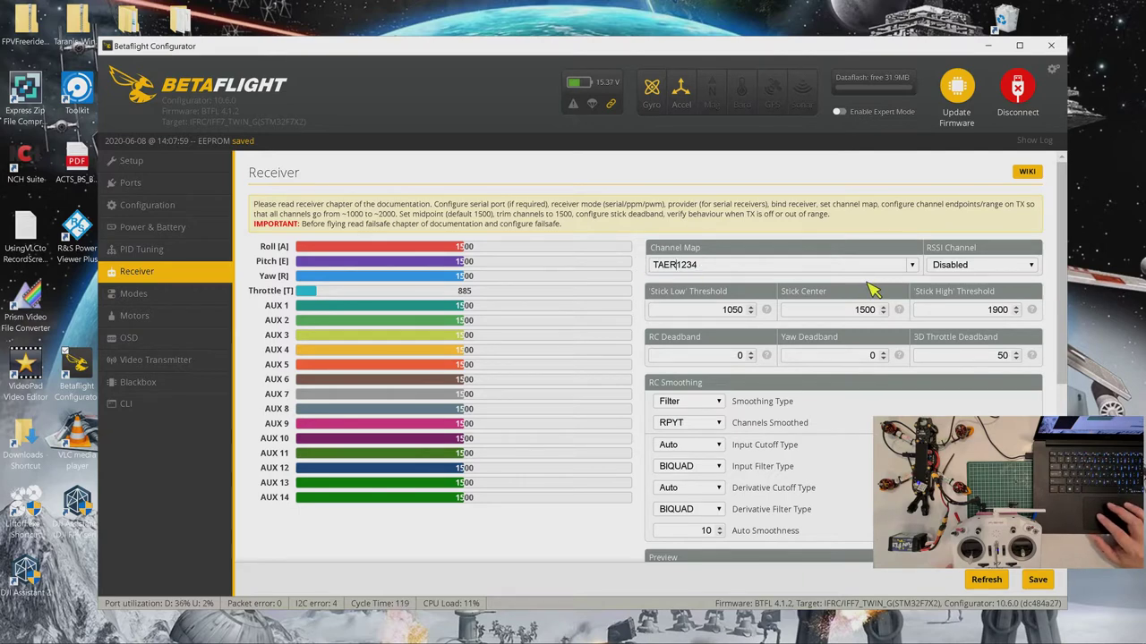
left_click(1041, 580)
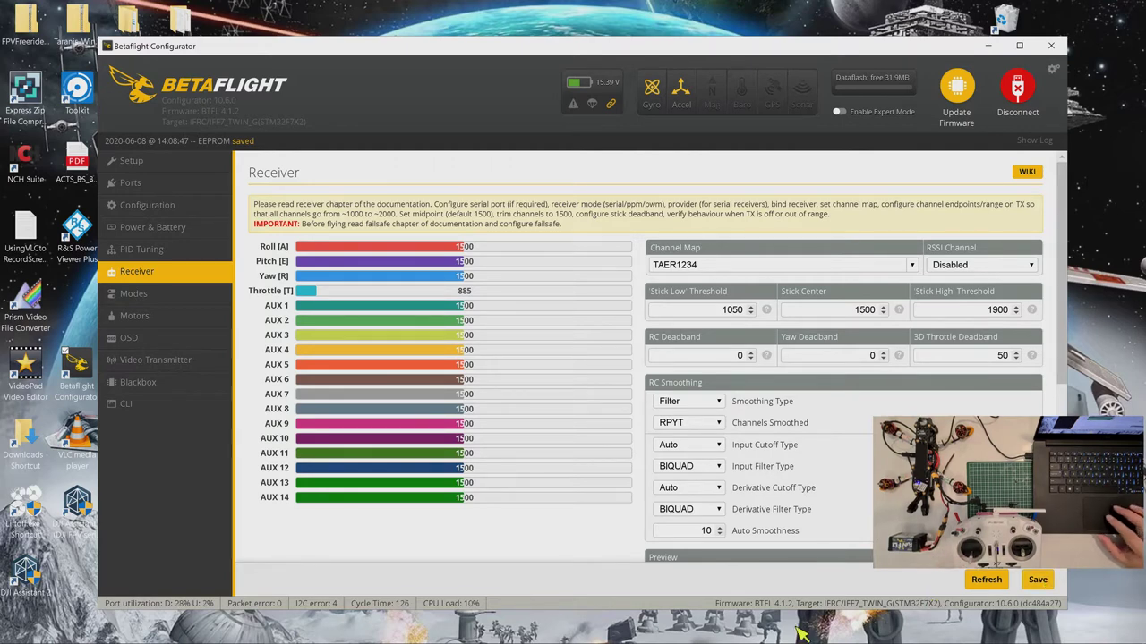
mouse_move(802, 640)
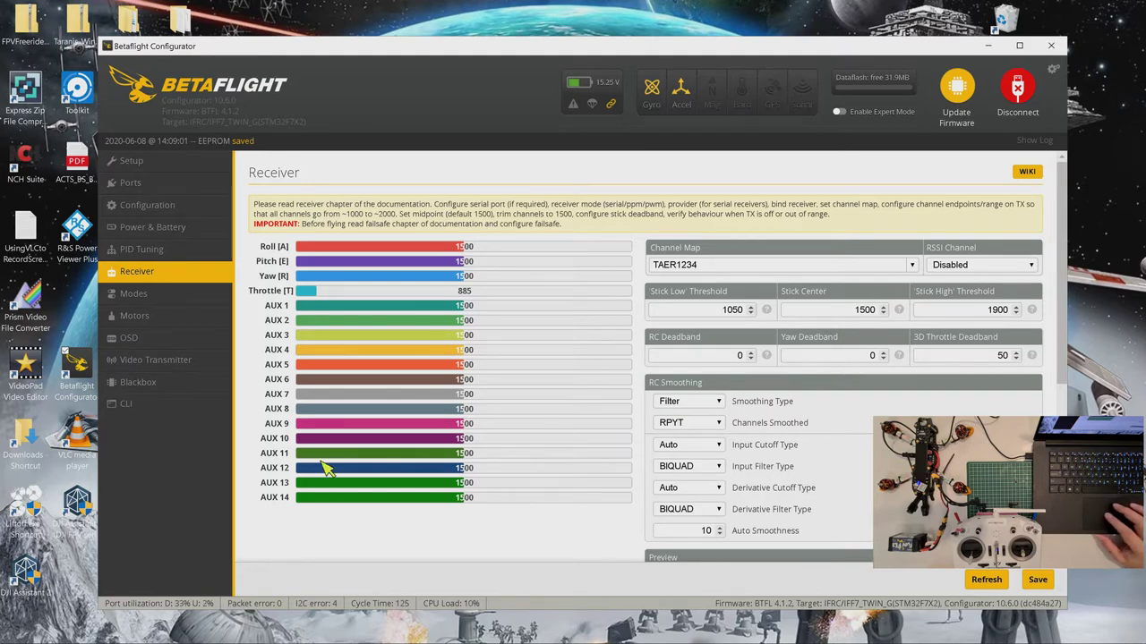
Check the serial port assignments and the receiver mode and provider in the configuration, and save and reboot the board
left_click(172, 192)
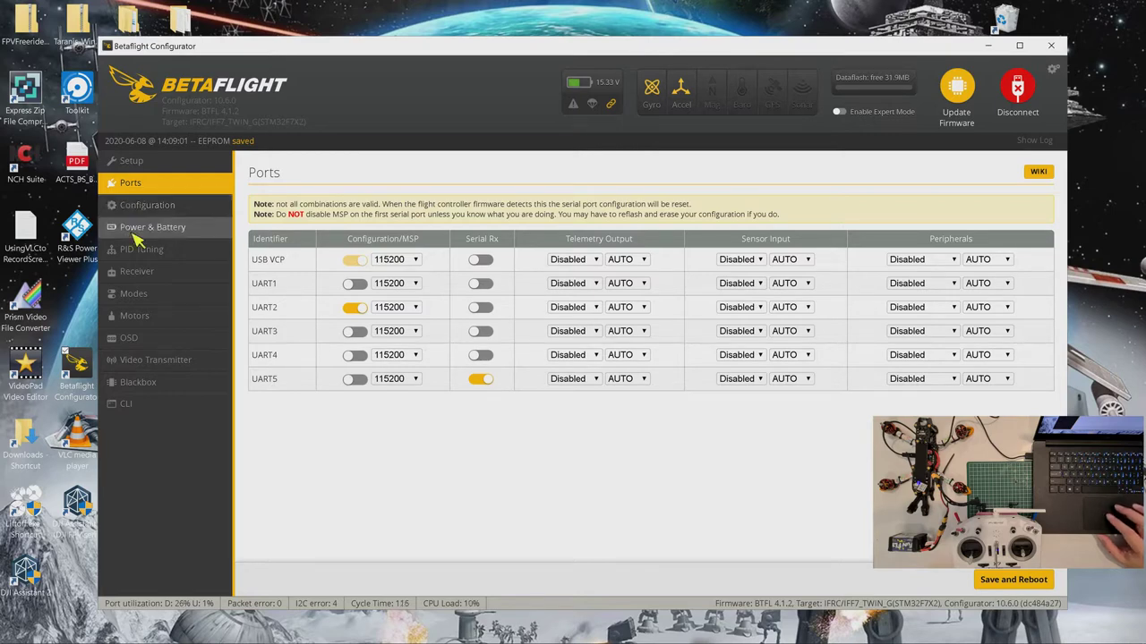
left_click(145, 213)
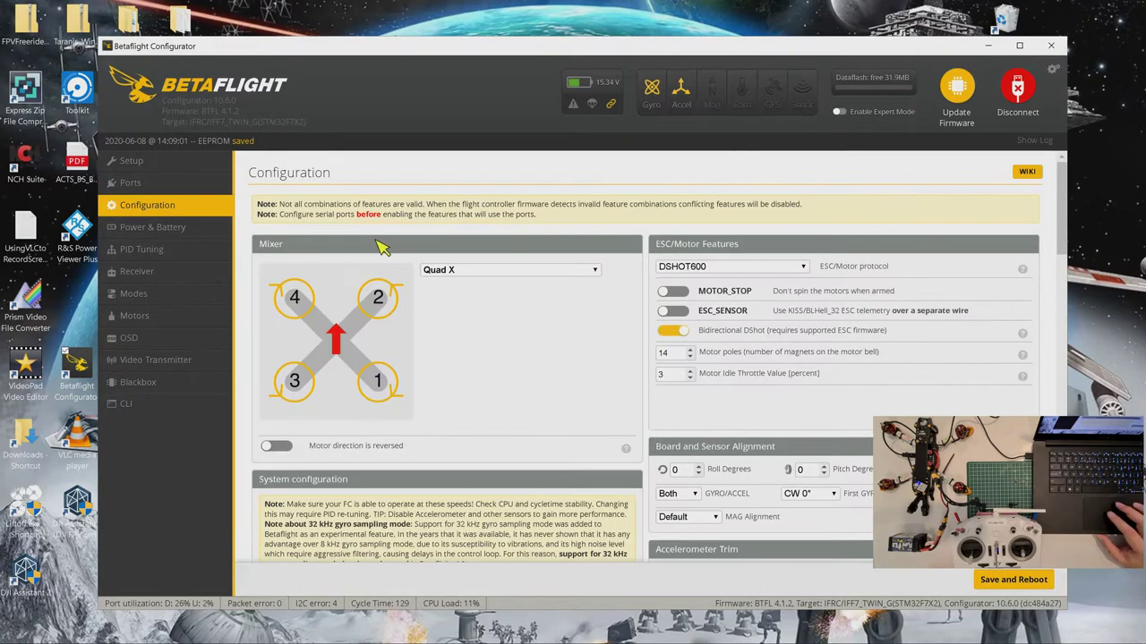
scroll(459, 278, "down", 3)
scroll(459, 280, "down", 5)
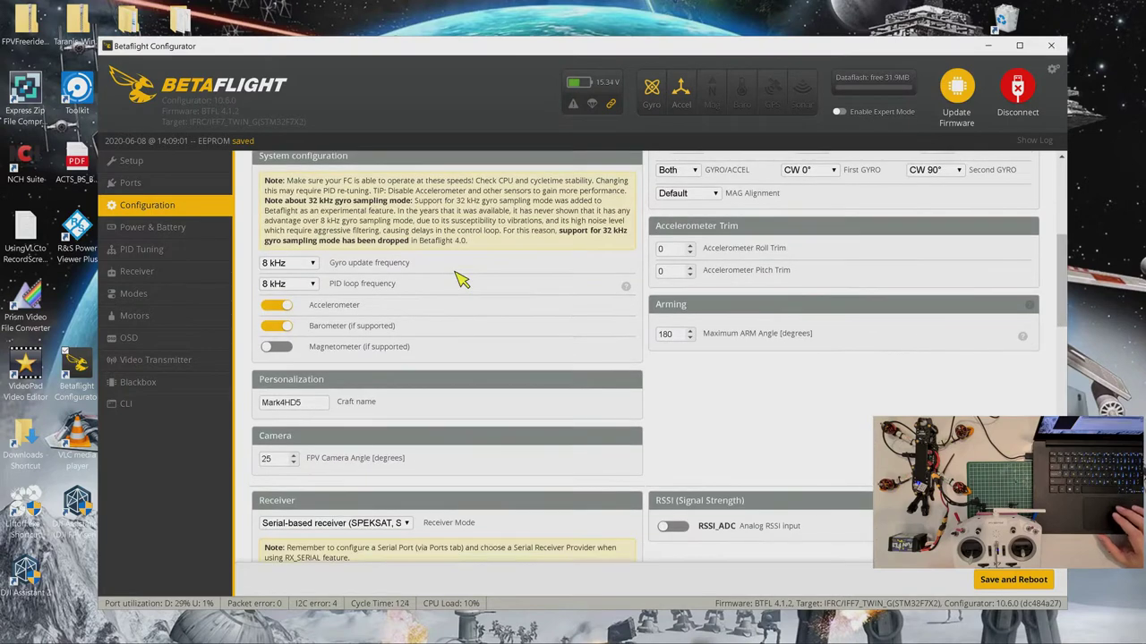
scroll(459, 280, "down", 1)
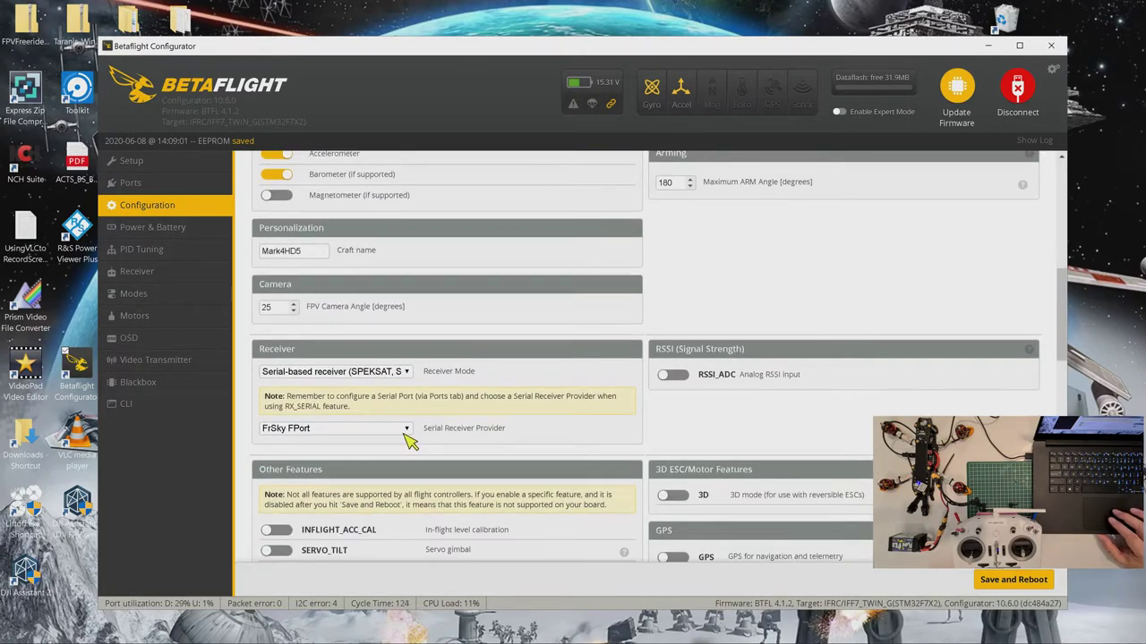
scroll(408, 439, "down", 1)
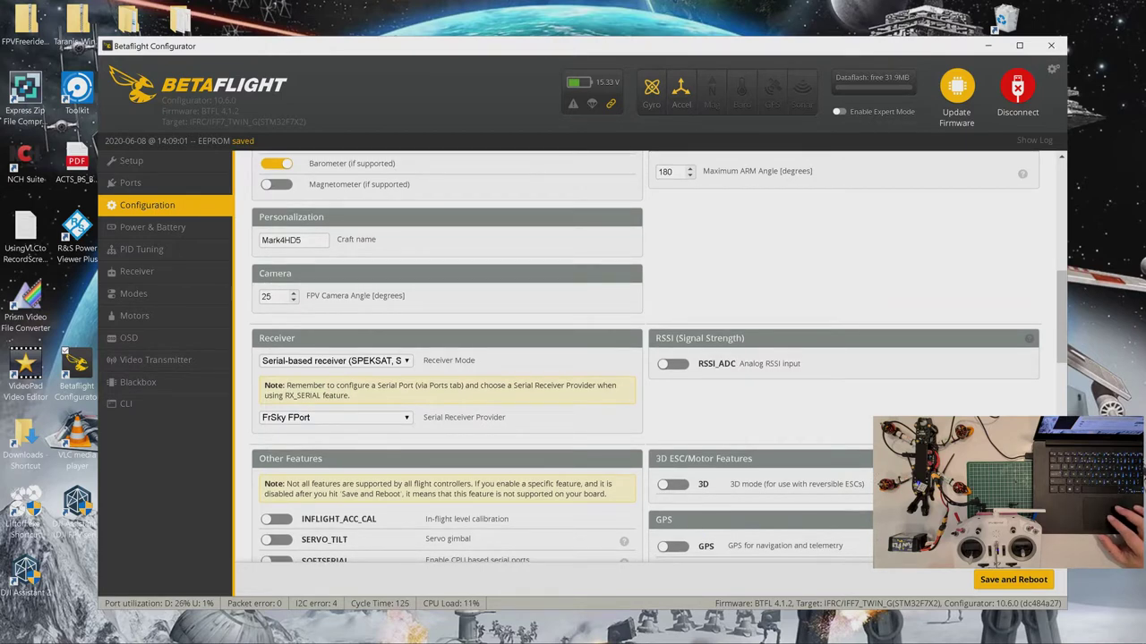
left_click(1023, 583)
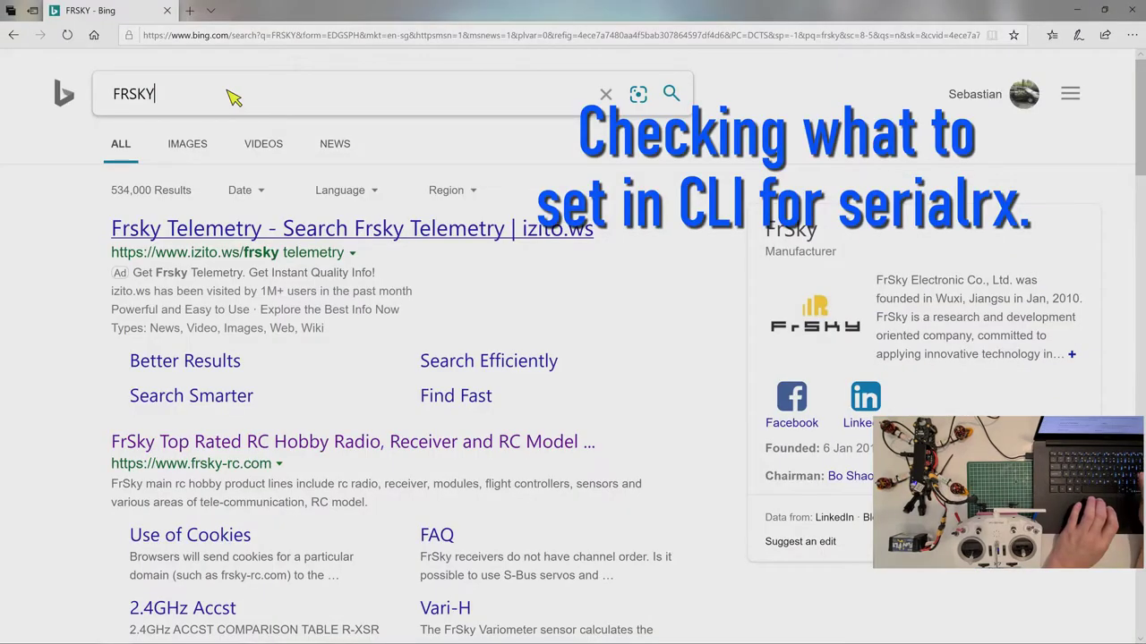
In the web browser, replace the old Bing query and search for "iFlight Succex-D F7 twinG"
left_click(233, 98)
key("BackSpace")
key("BackSpace")
key("BackSpace")
key("BackSpace")
key("BackSpace")
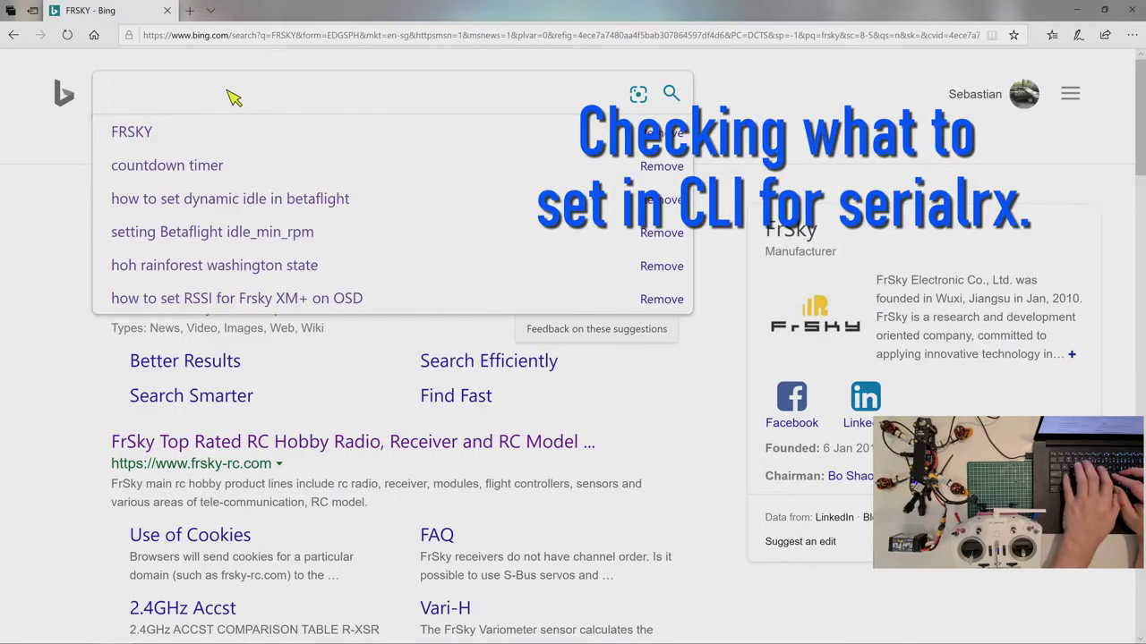
type("iFligh")
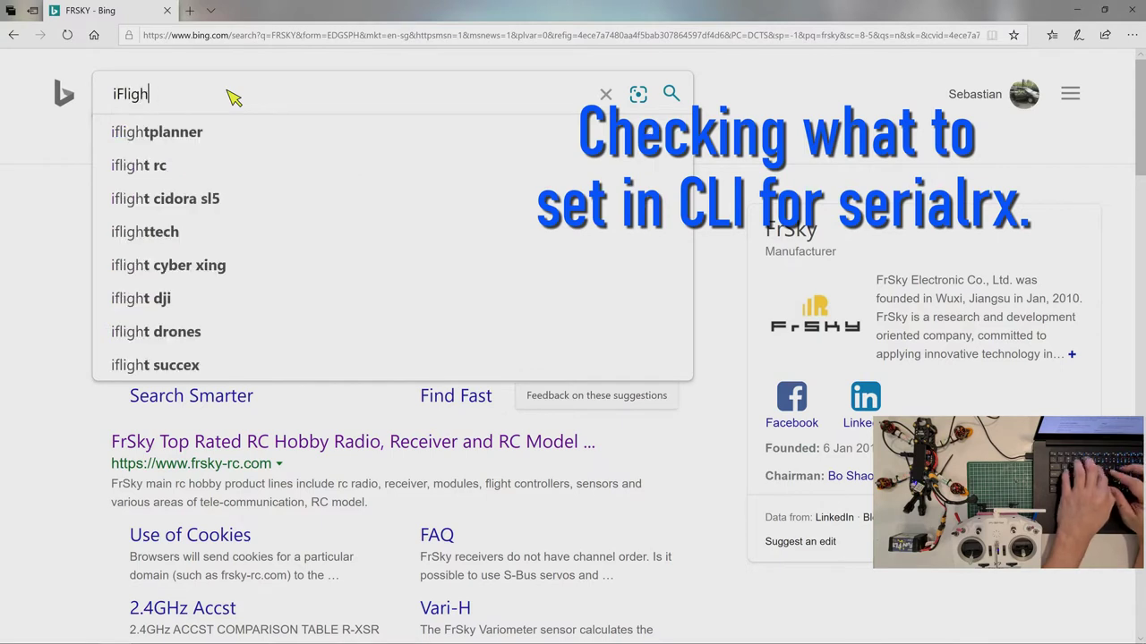
type("t Succex-D")
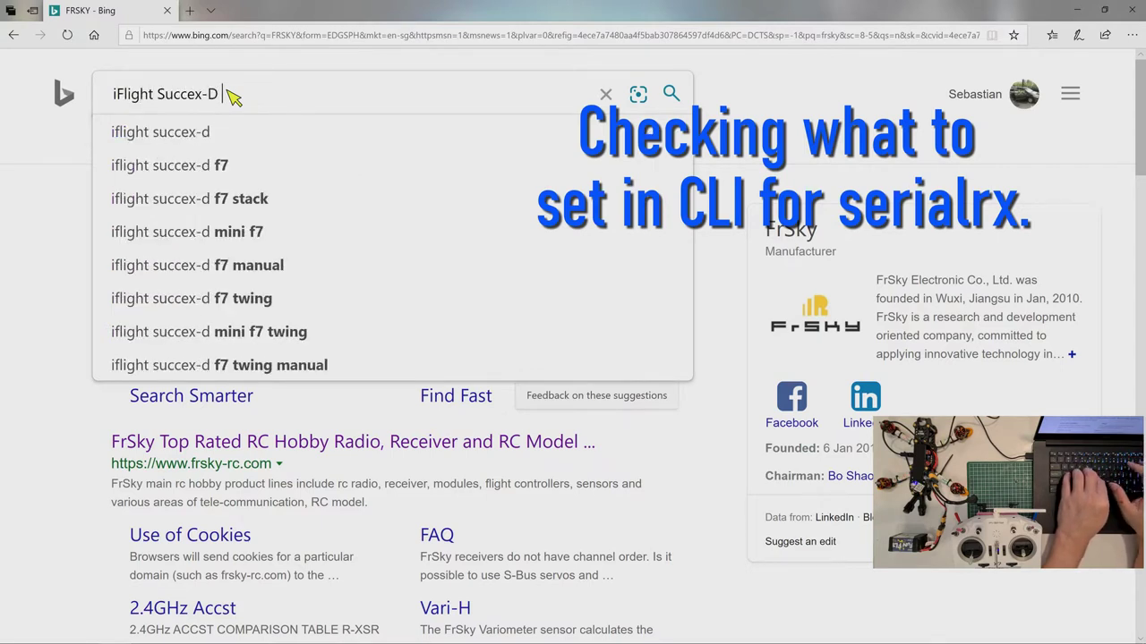
type(" F7 twe")
type("n")
key("BackSpace")
key("BackSpace")
type("ing")
key("BackSpace")
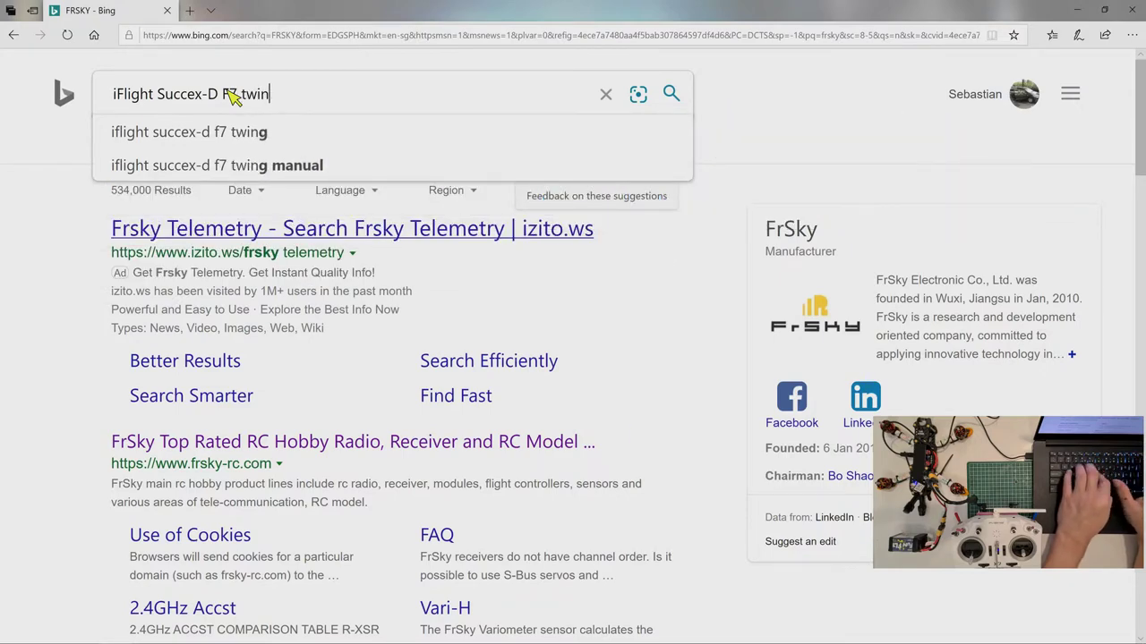
type("G")
key("Return")
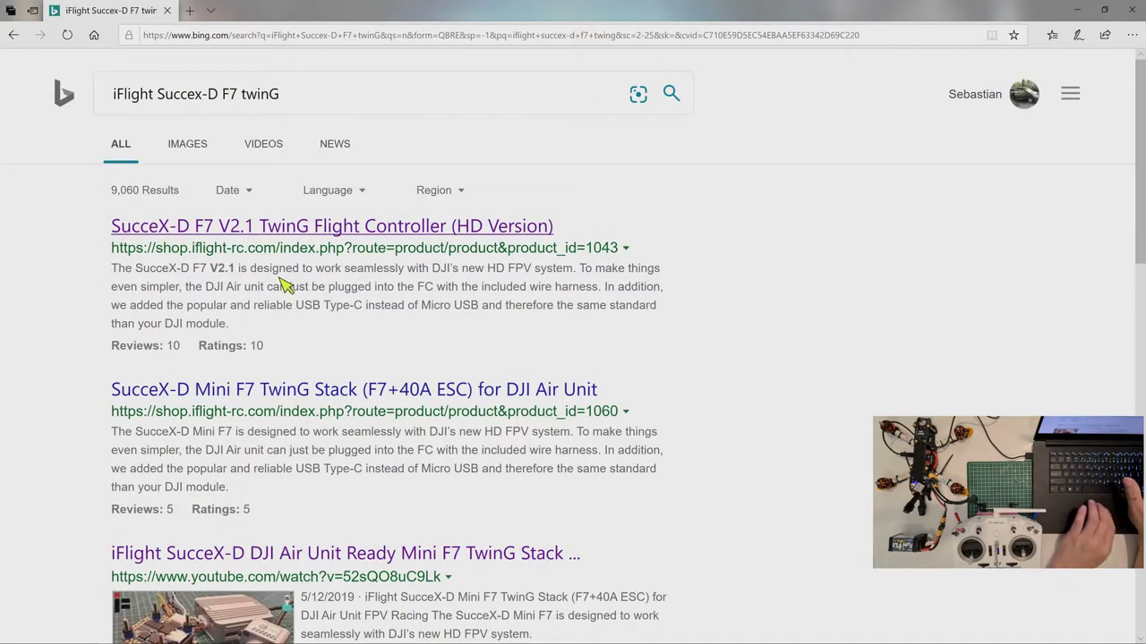
Open the SucceX-D Mini F7 TwinG Stack product page, return to the results and look through the remaining entries
scroll(282, 284, "down", 2)
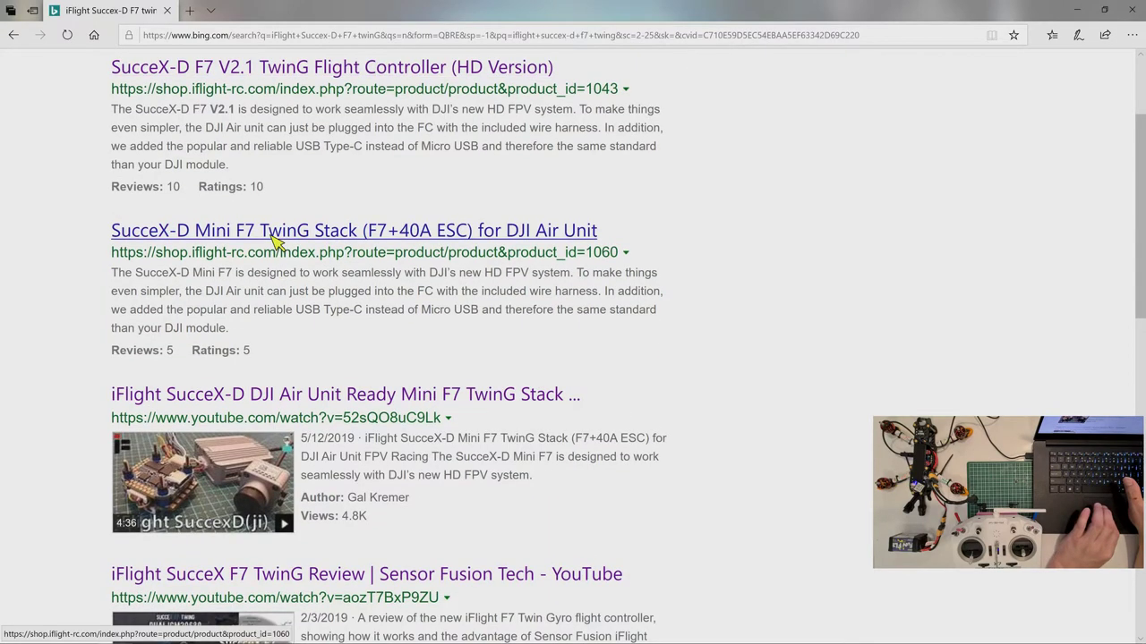
left_click(274, 236)
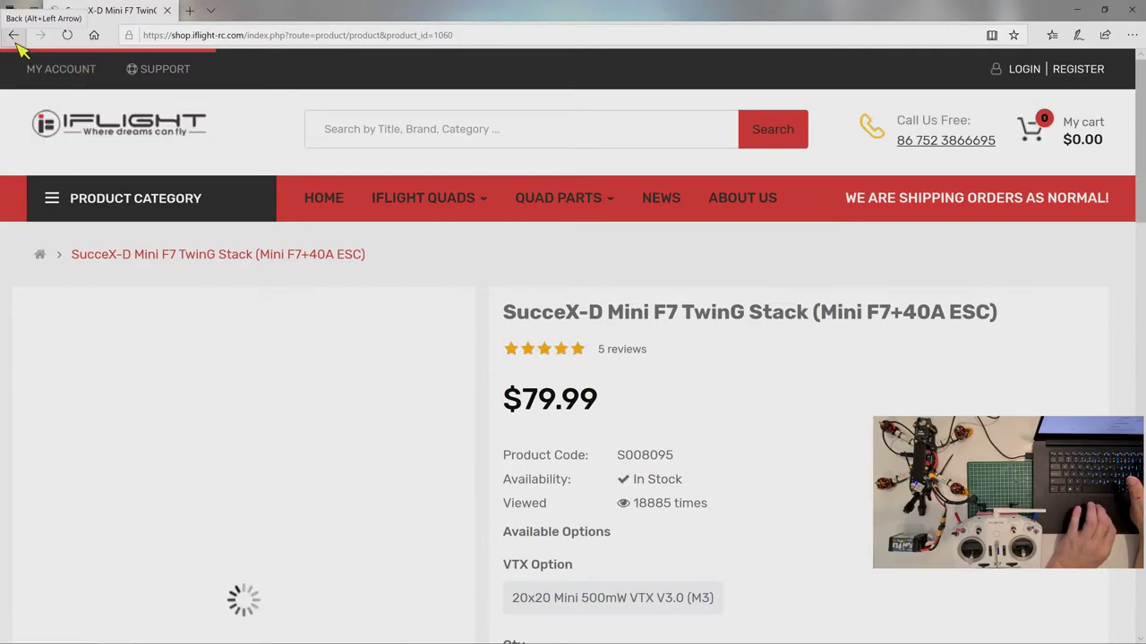
left_click(14, 35)
scroll(281, 256, "down", 7)
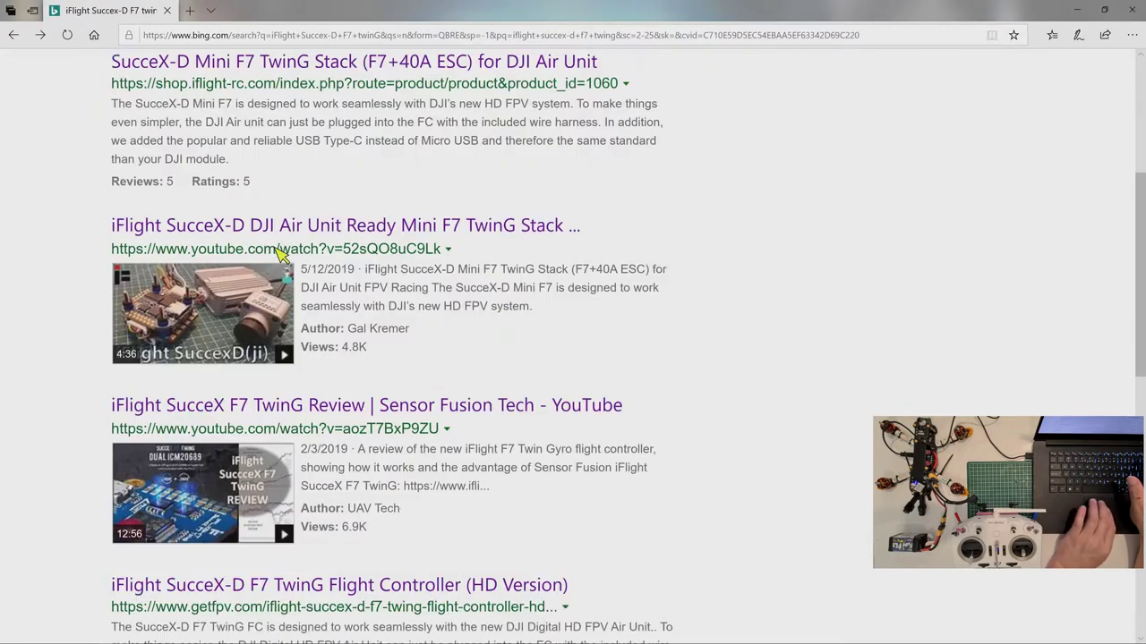
scroll(281, 256, "down", 3)
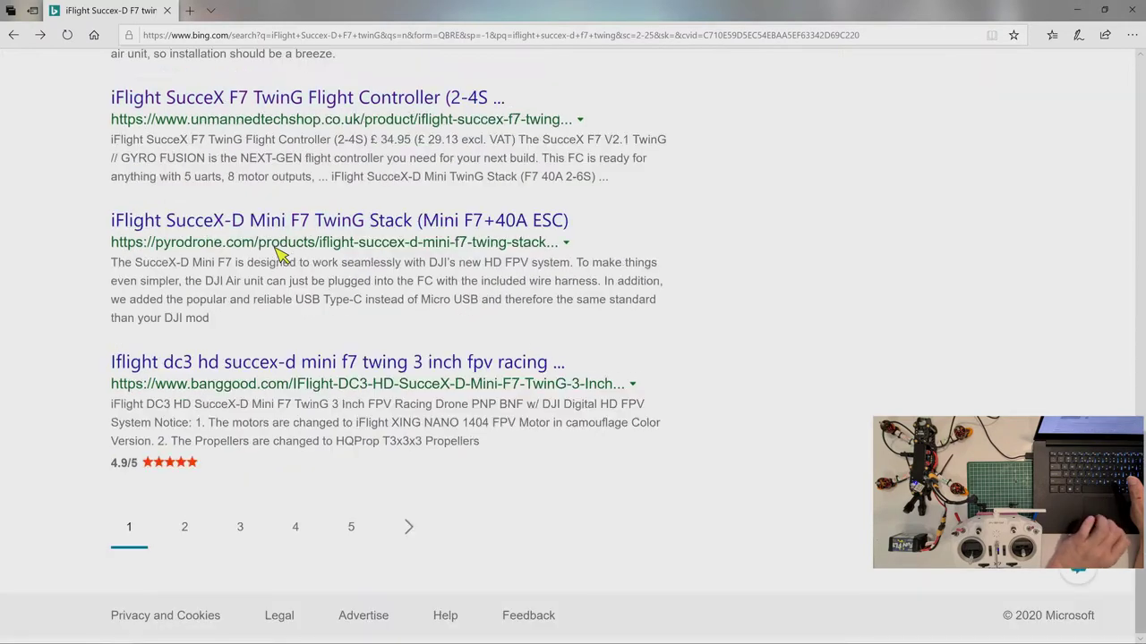
scroll(277, 185, "up", 10)
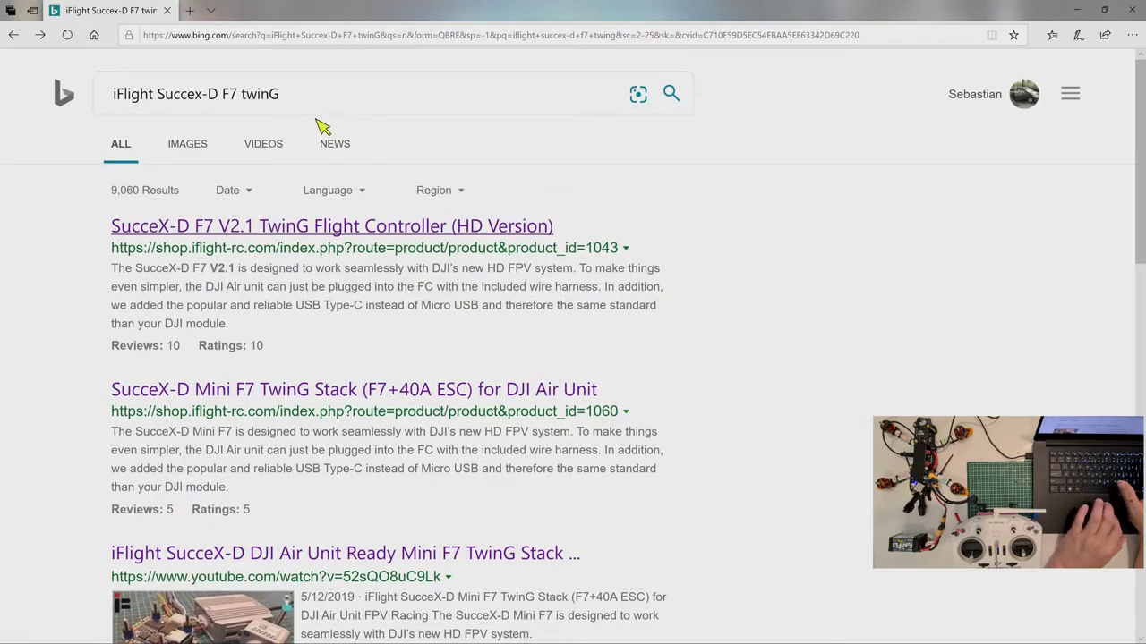
Extend the web search to "iFlight Succex-D F7 twinG diagrams"
left_click(327, 110)
type("diagrams")
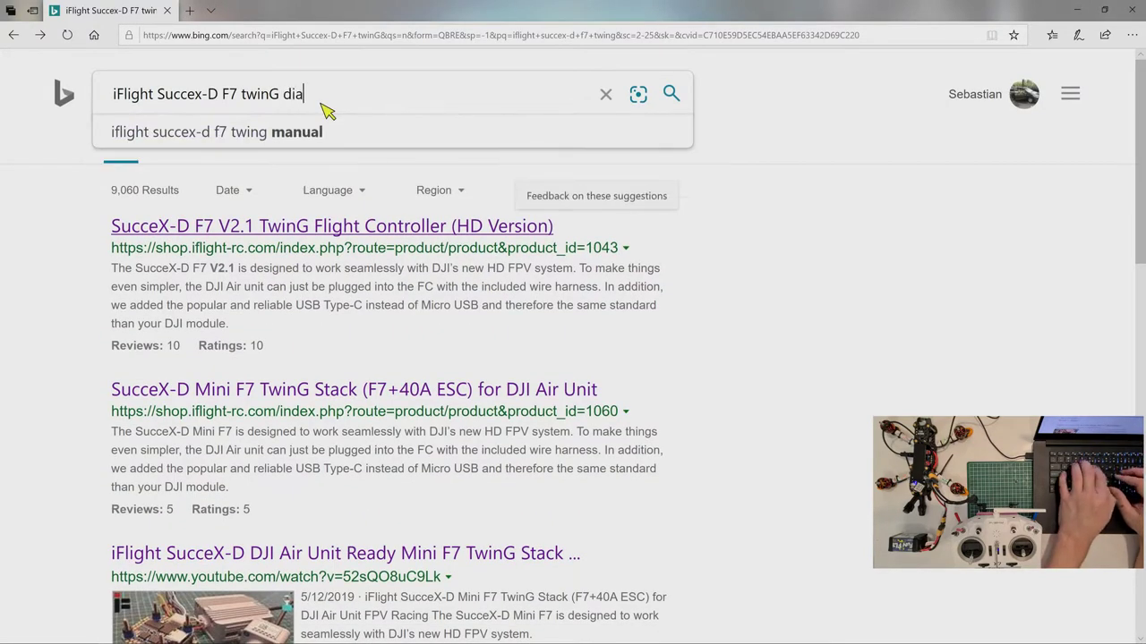
key("Return")
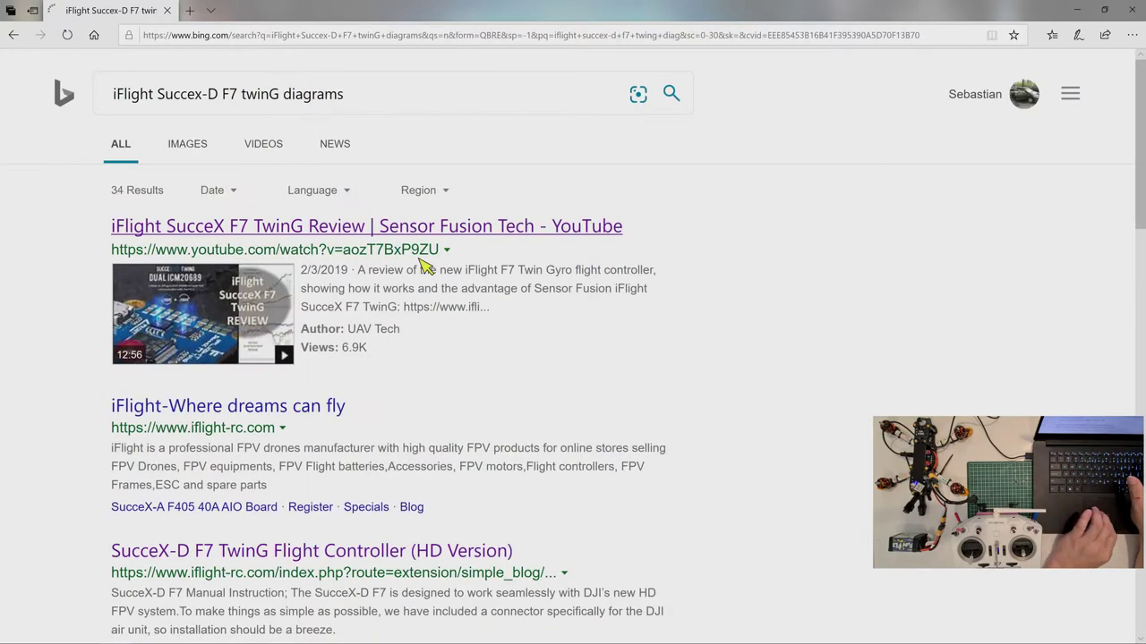
Open the SucceX-D Mini F7 TwinG wiring diagram at full size and examine the serialrx settings for a FrSky F.Port receiver
scroll(424, 261, "down", 4)
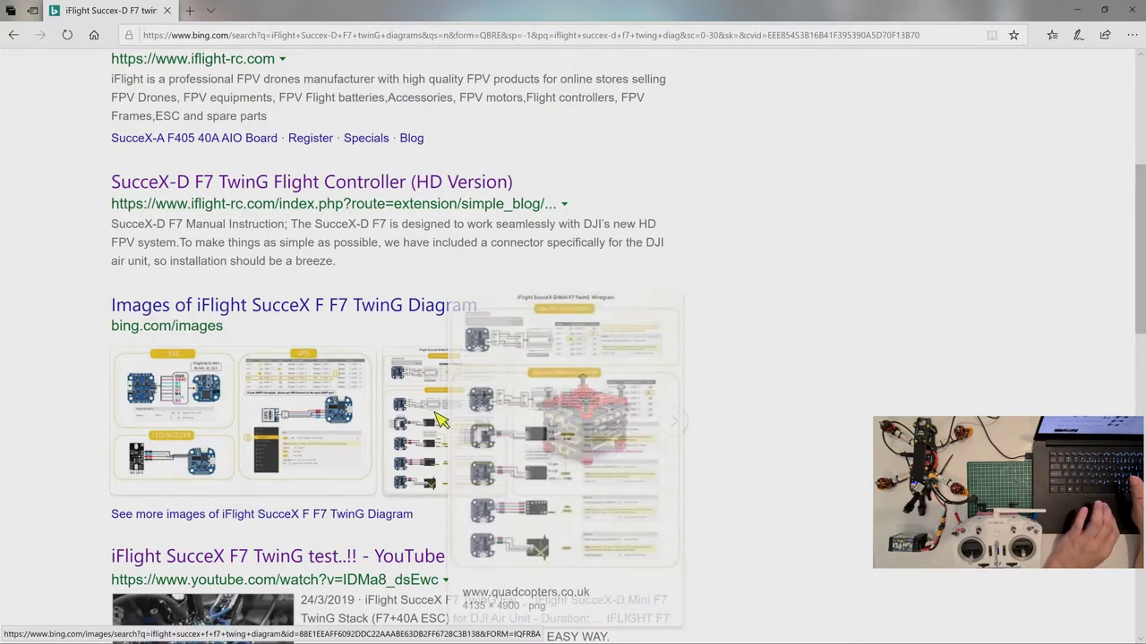
left_click(440, 419)
scroll(441, 419, "down", 15)
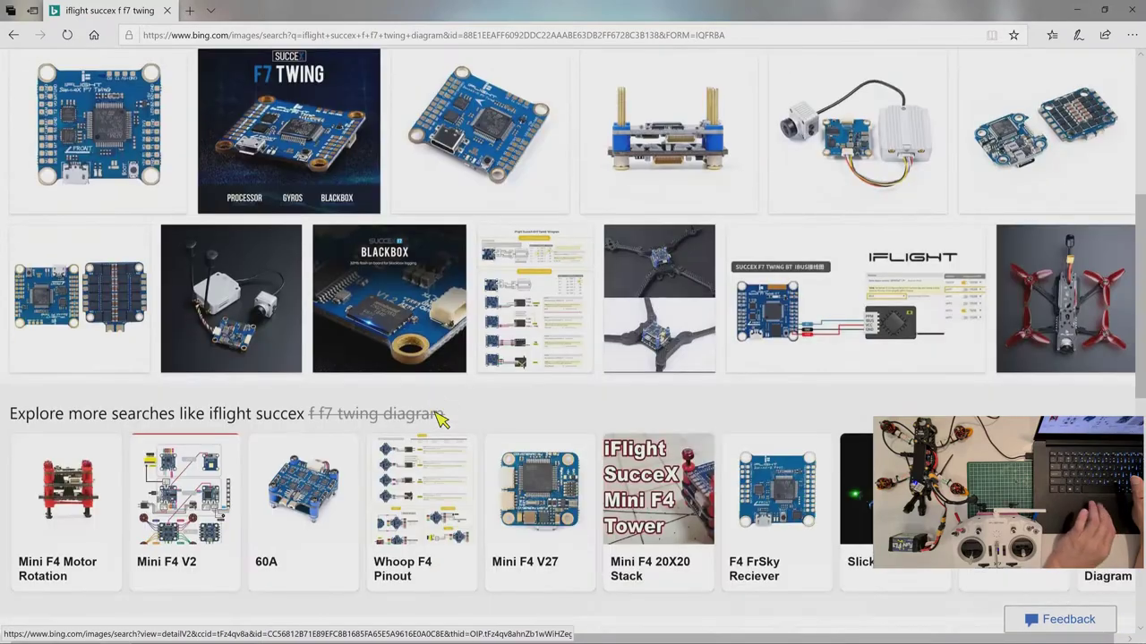
scroll(440, 419, "up", 15)
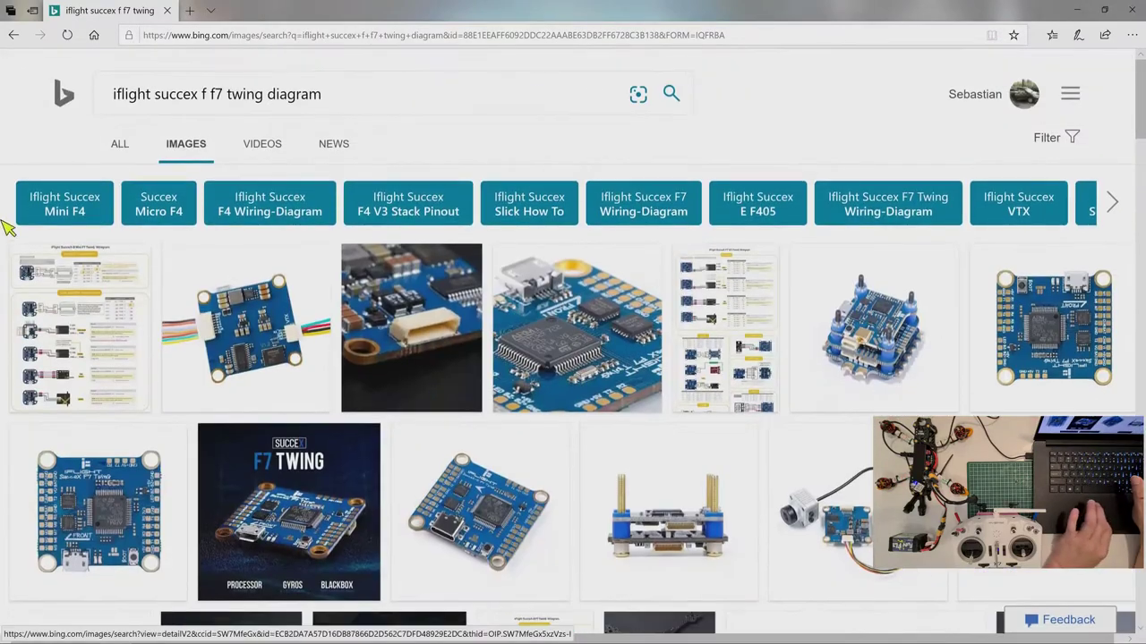
left_click(79, 317)
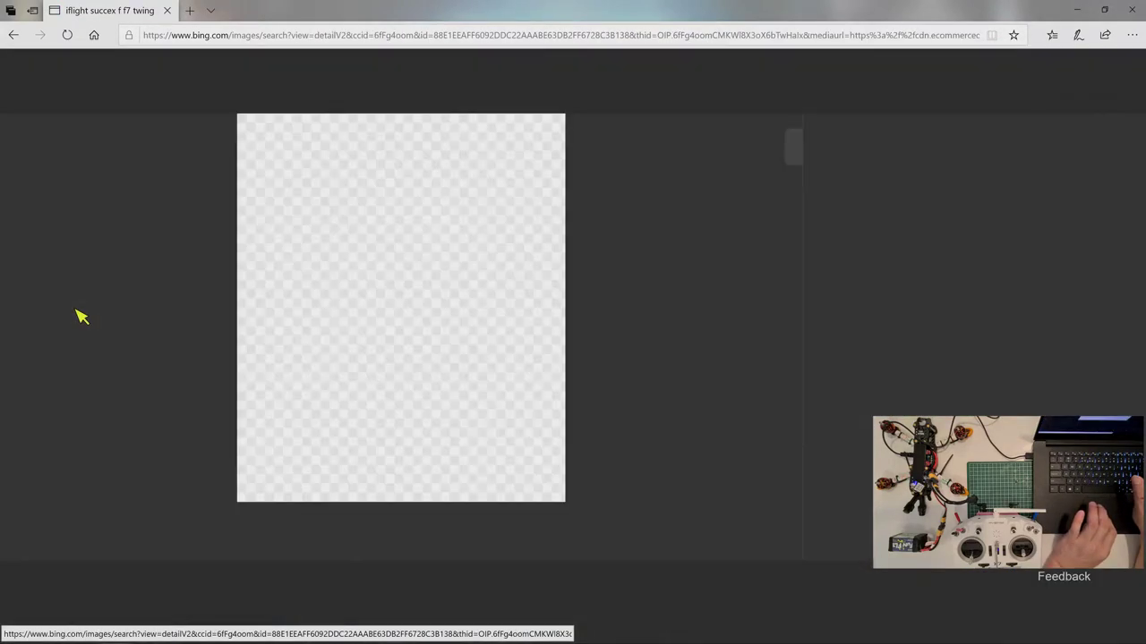
left_click(304, 336)
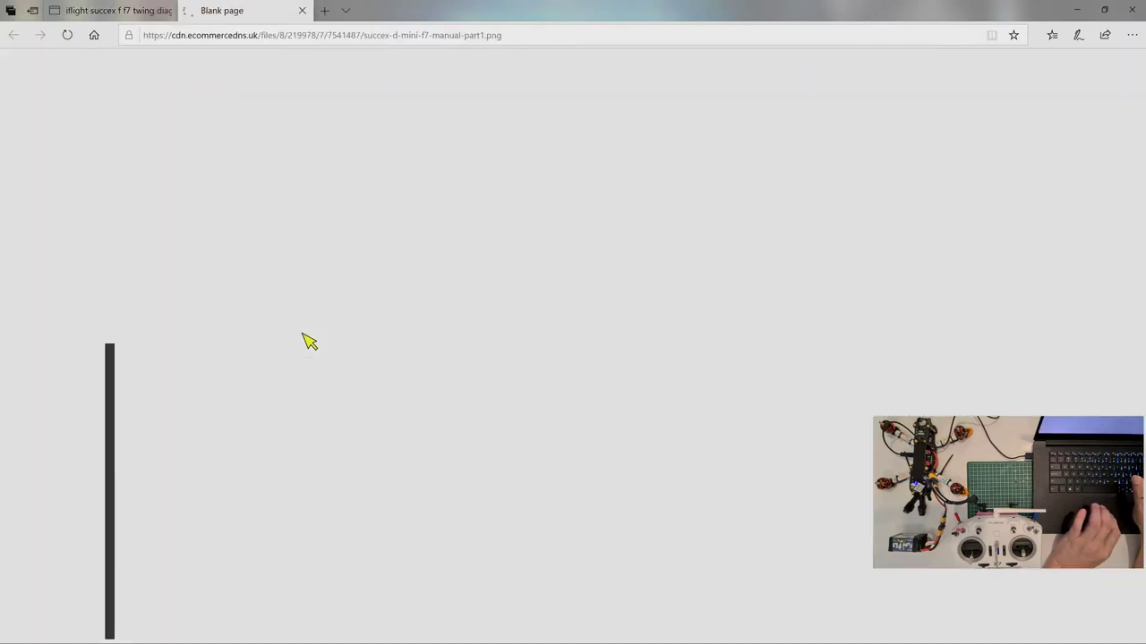
left_click(305, 336)
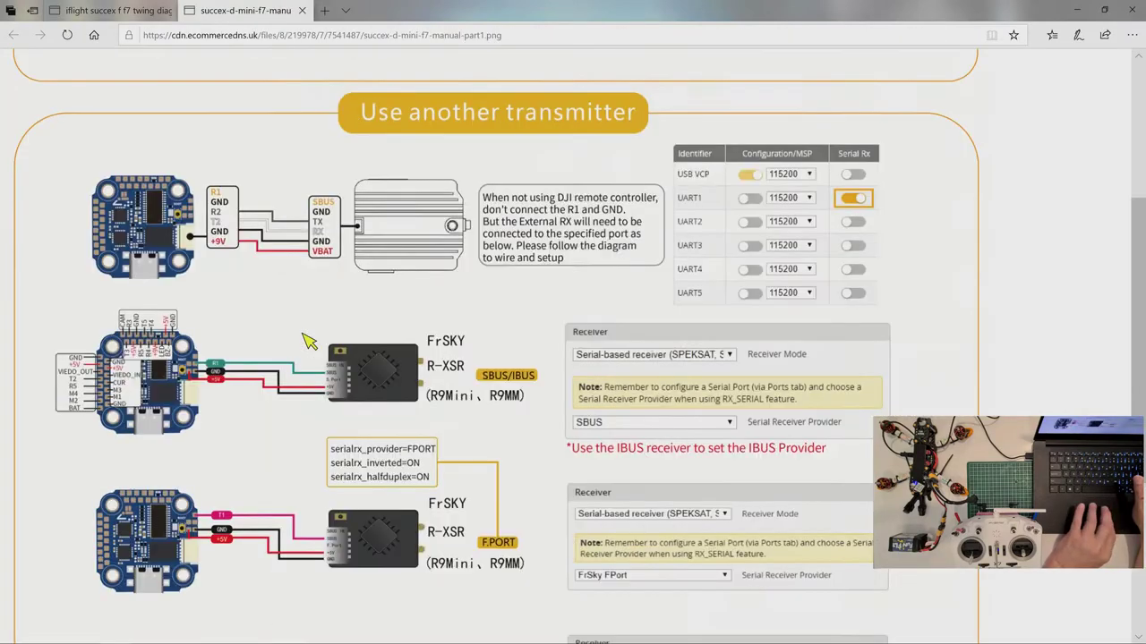
scroll(421, 313, "down", 3)
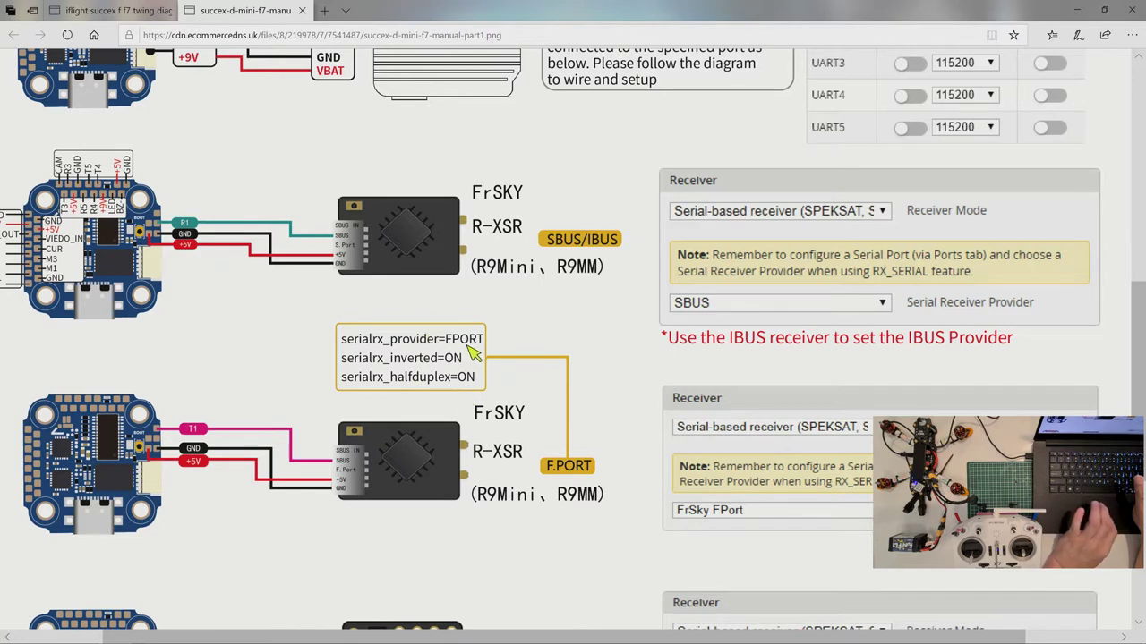
Switch back to Betaflight Configurator and set serialrx_inverted to ON with a CLI command
mouse_move(465, 635)
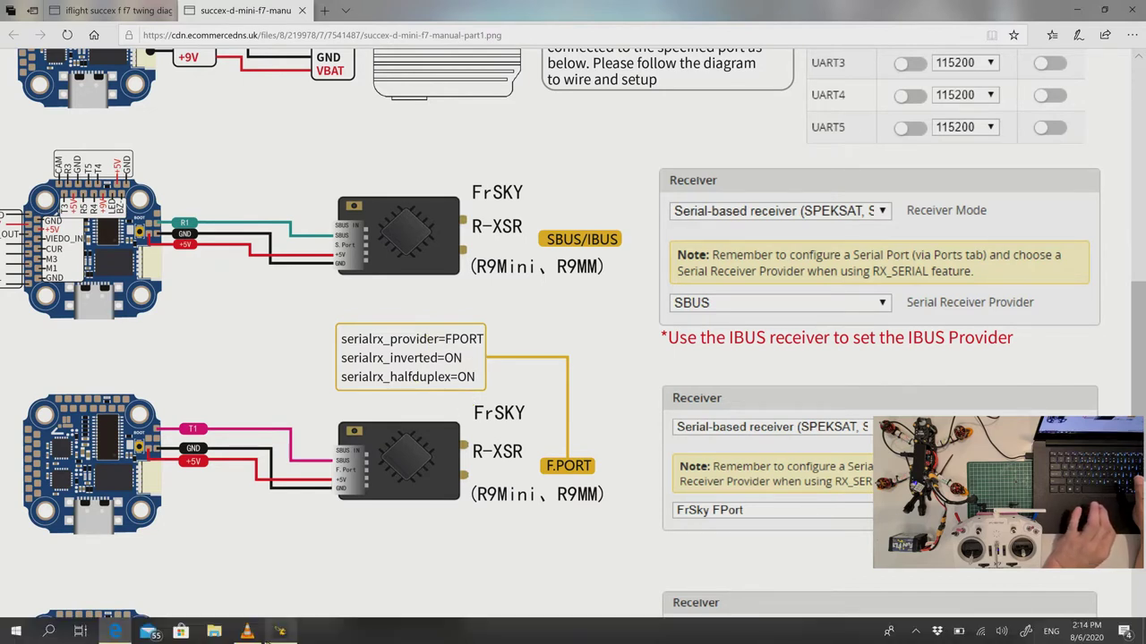
left_click(280, 632)
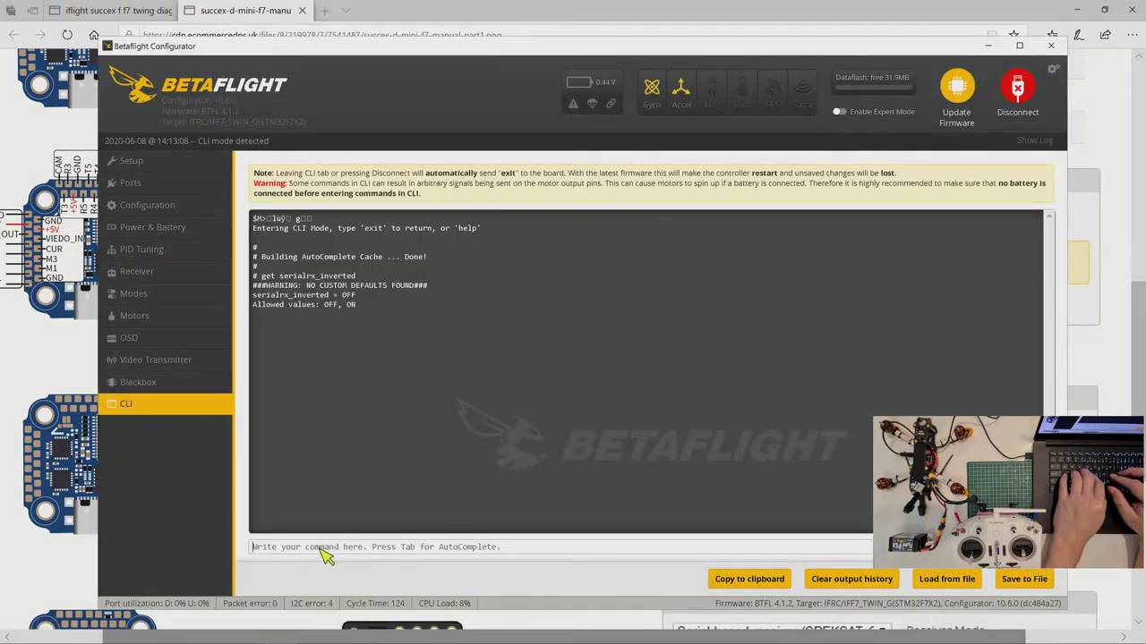
type("set seria")
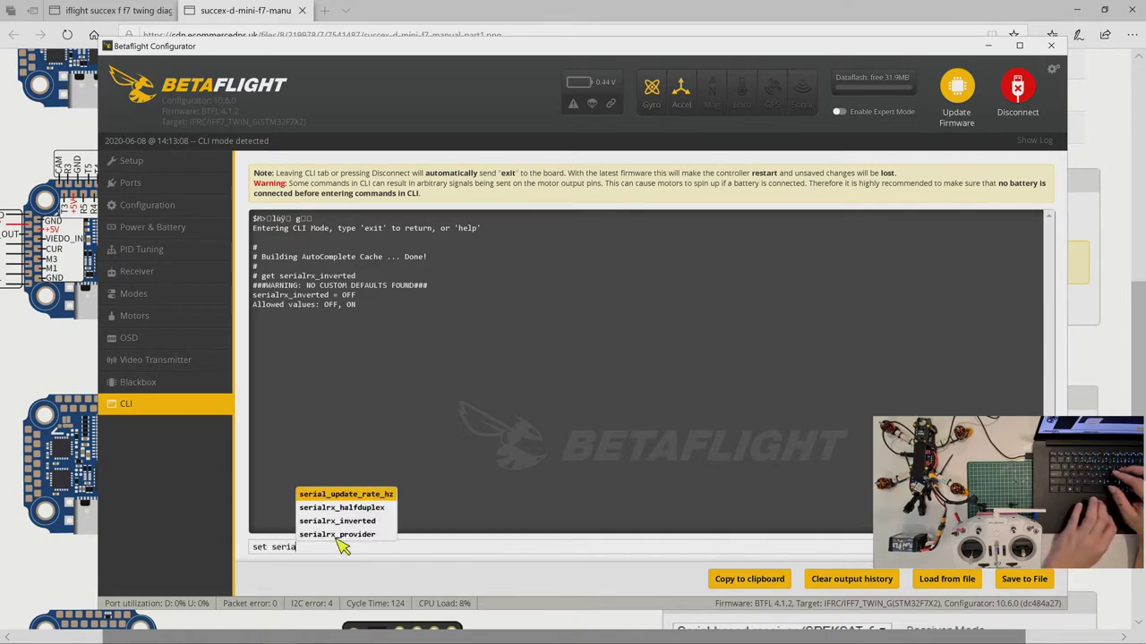
left_click(346, 520)
type("ON")
key("Return")
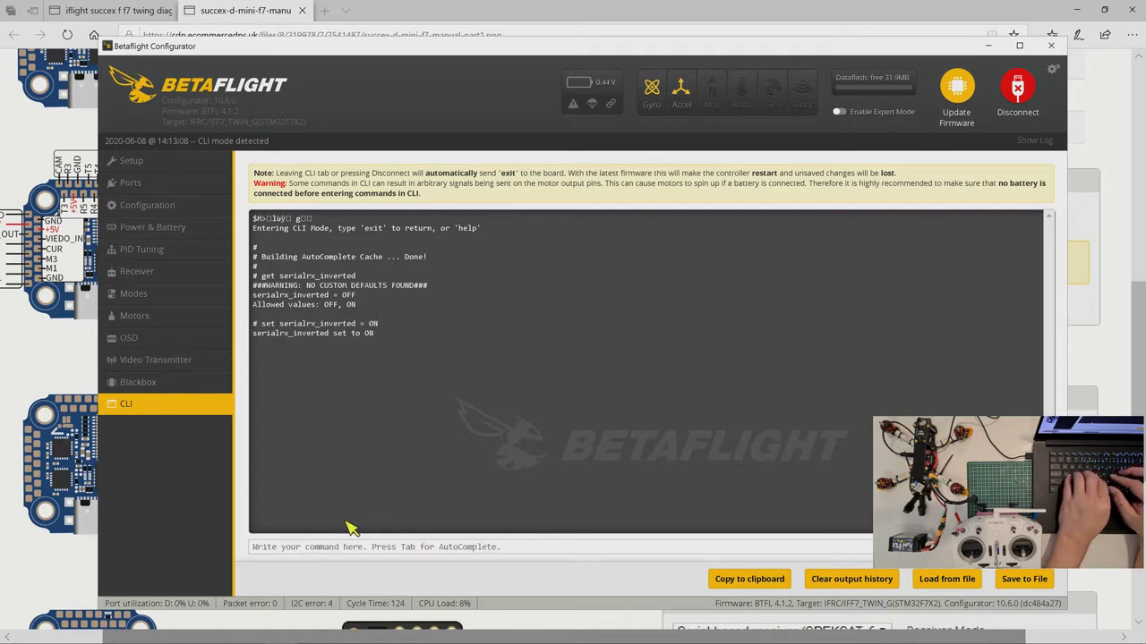
Set serialrx_halfduplex to ON with a CLI command
type("set")
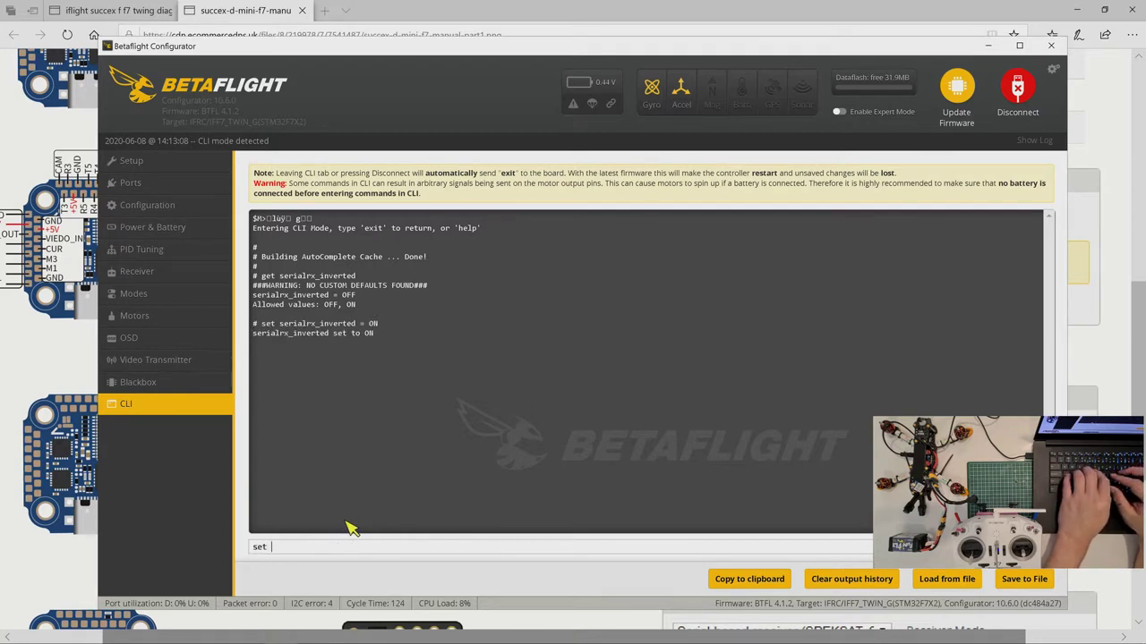
type(" dupl")
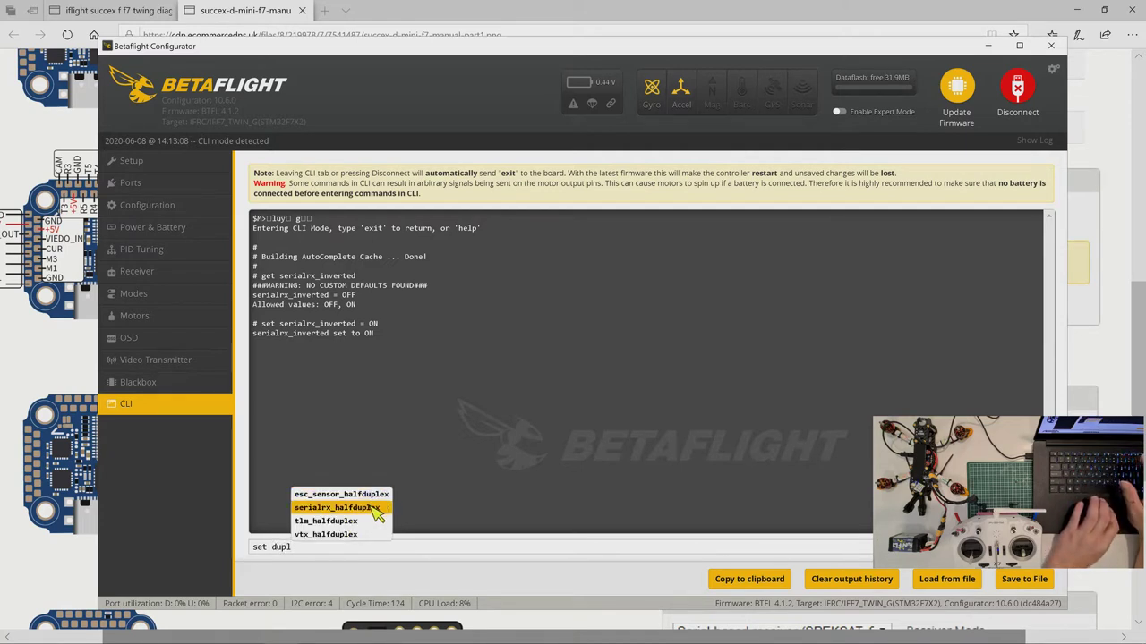
left_click(373, 508)
type("= ON")
key("Return")
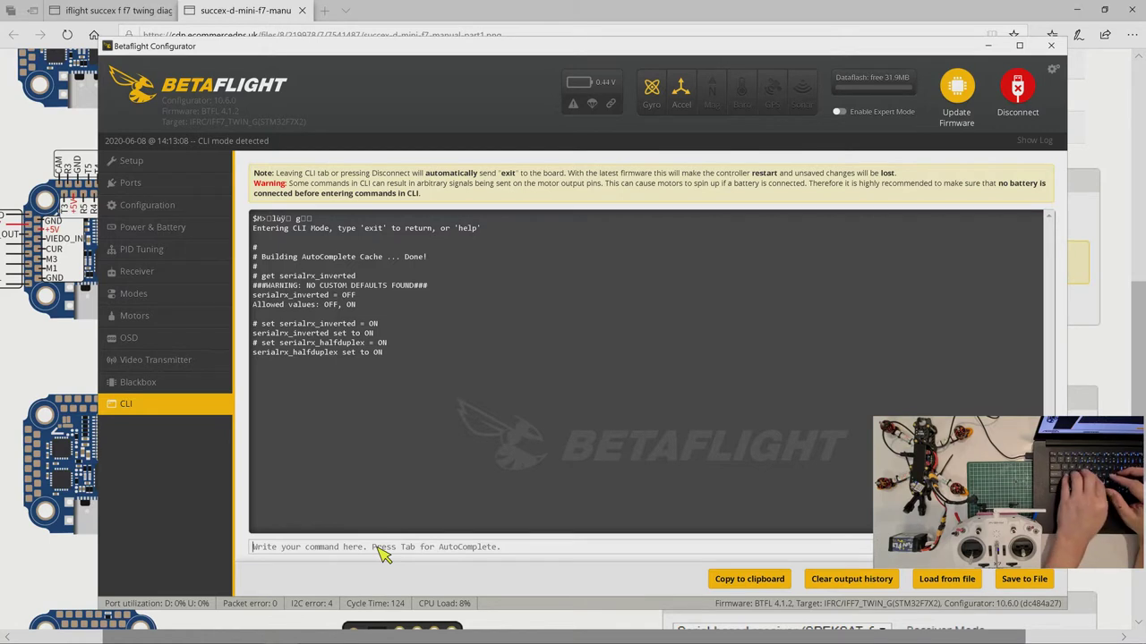
Query the serialrx_provider setting with a CLI get command
type("provide")
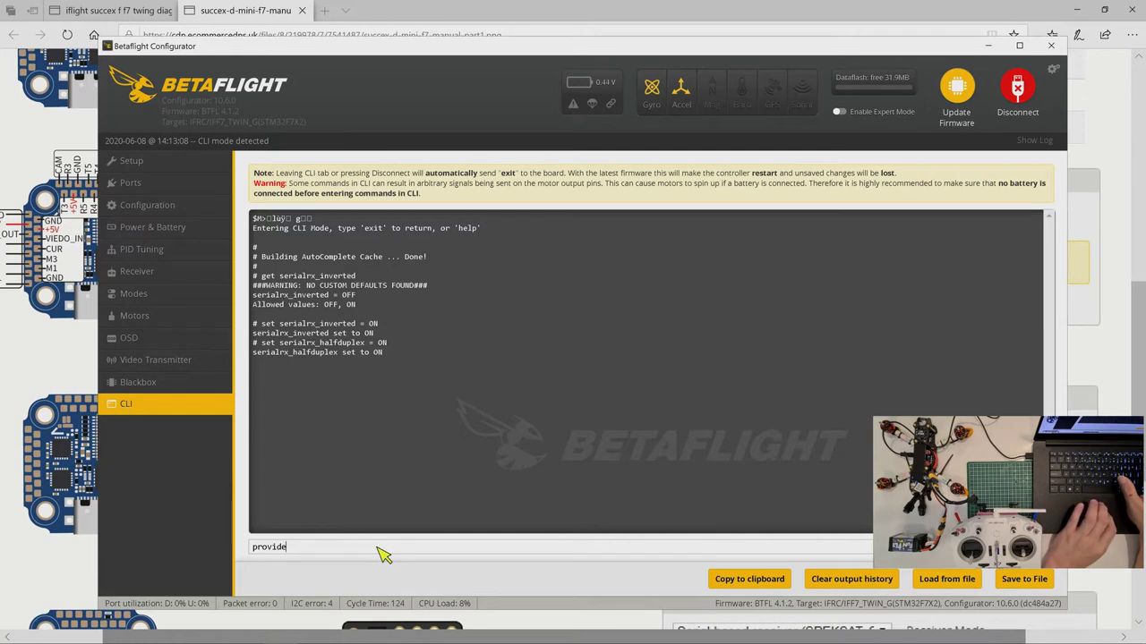
key("BackSpace")
key("BackSpace")
key("BackSpace")
key("BackSpace")
type("get prov")
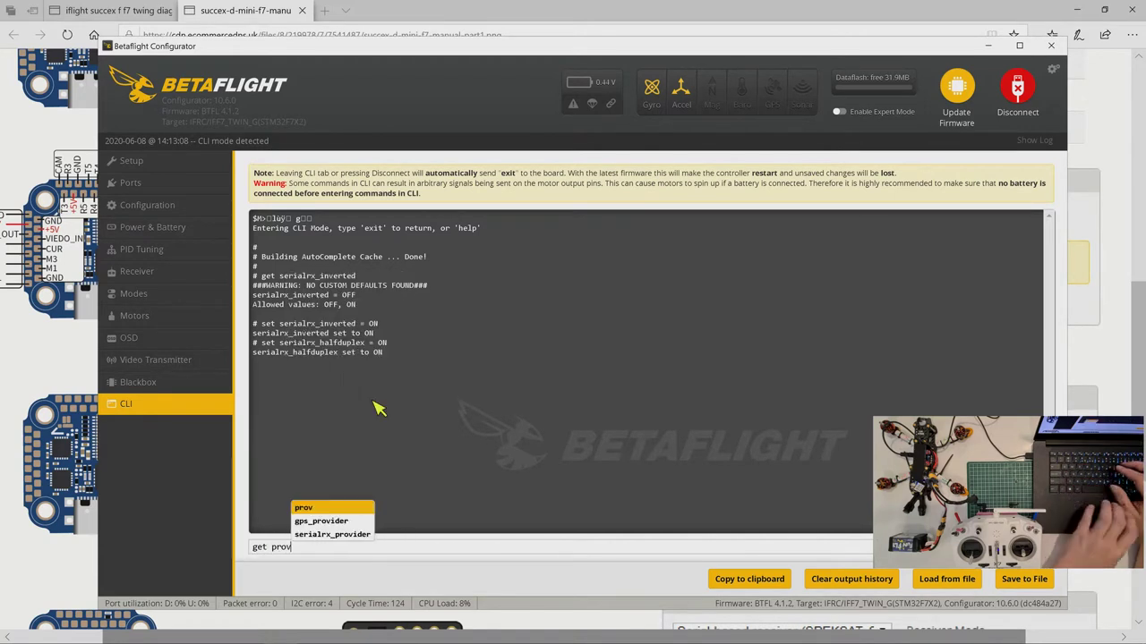
left_click(361, 537)
key("Return")
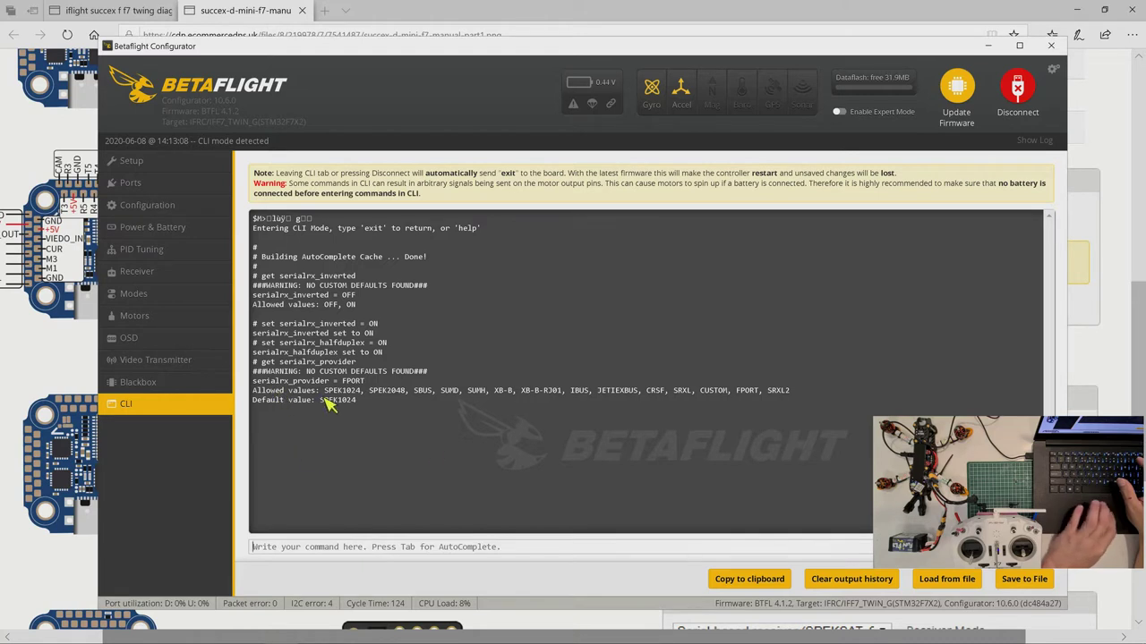
Leave the CLI session with the exit command, without saving its output to a file
left_click(1020, 580)
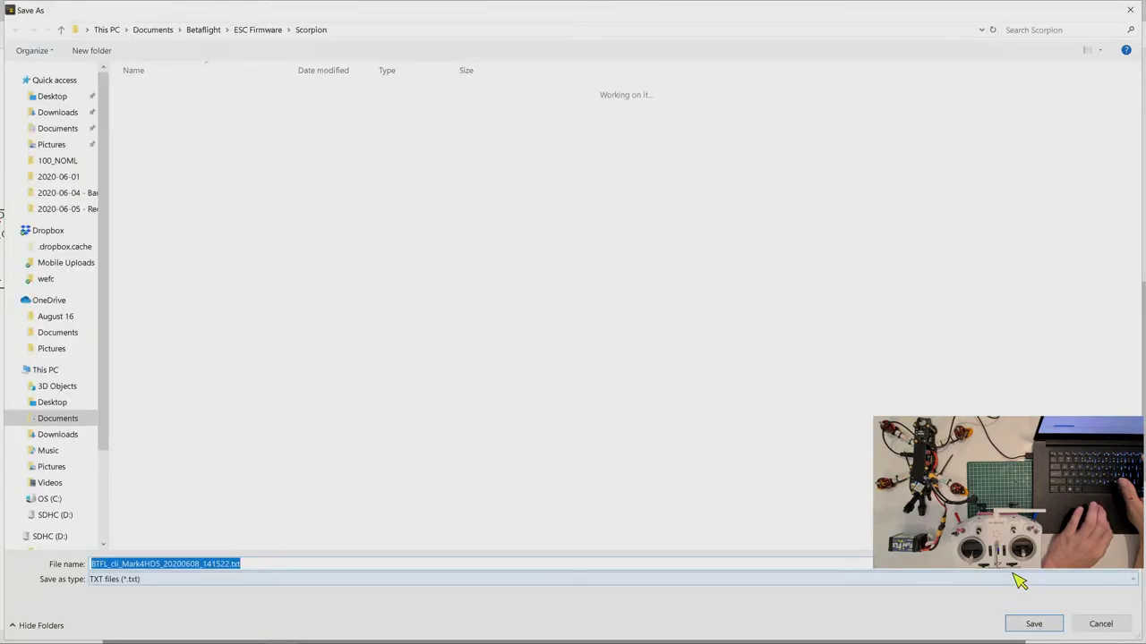
left_click(1096, 627)
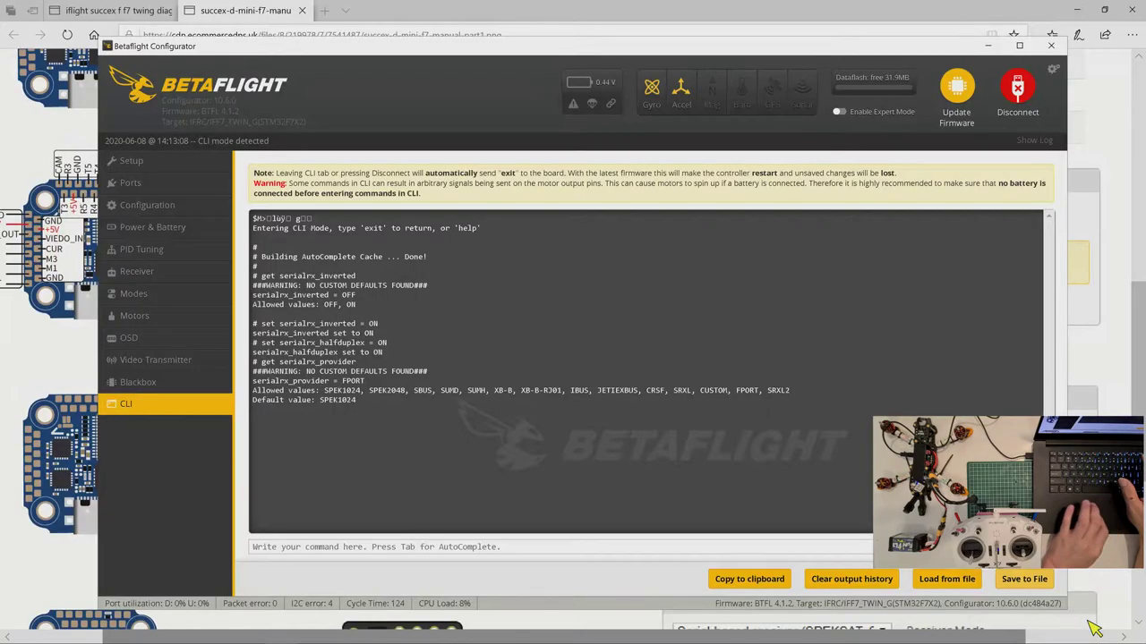
left_click(573, 546)
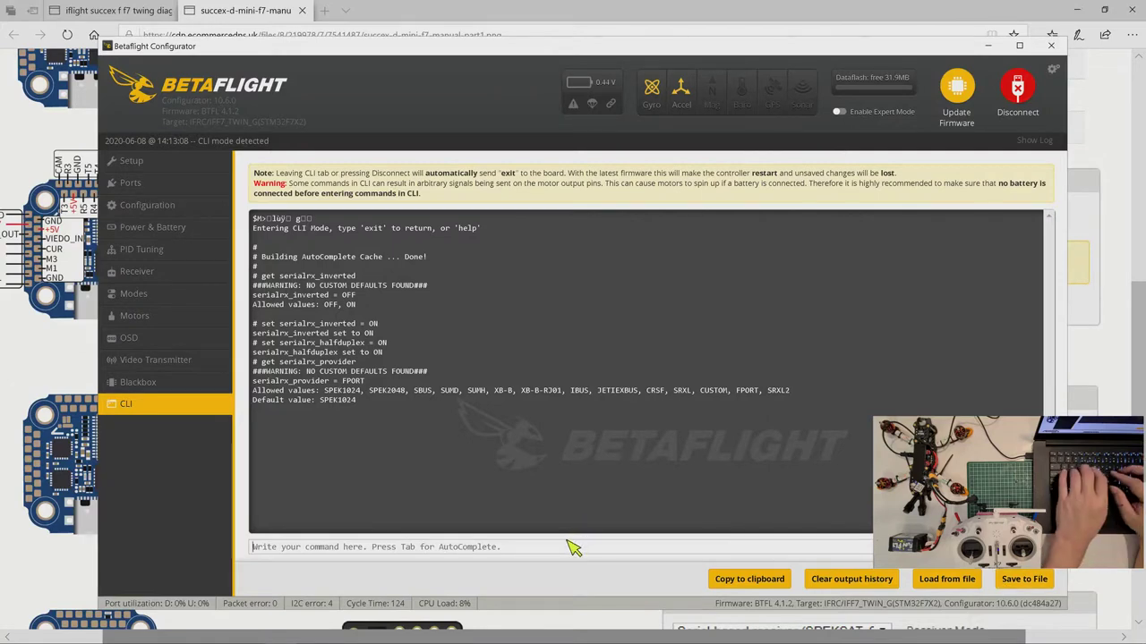
type("exit")
key("Return")
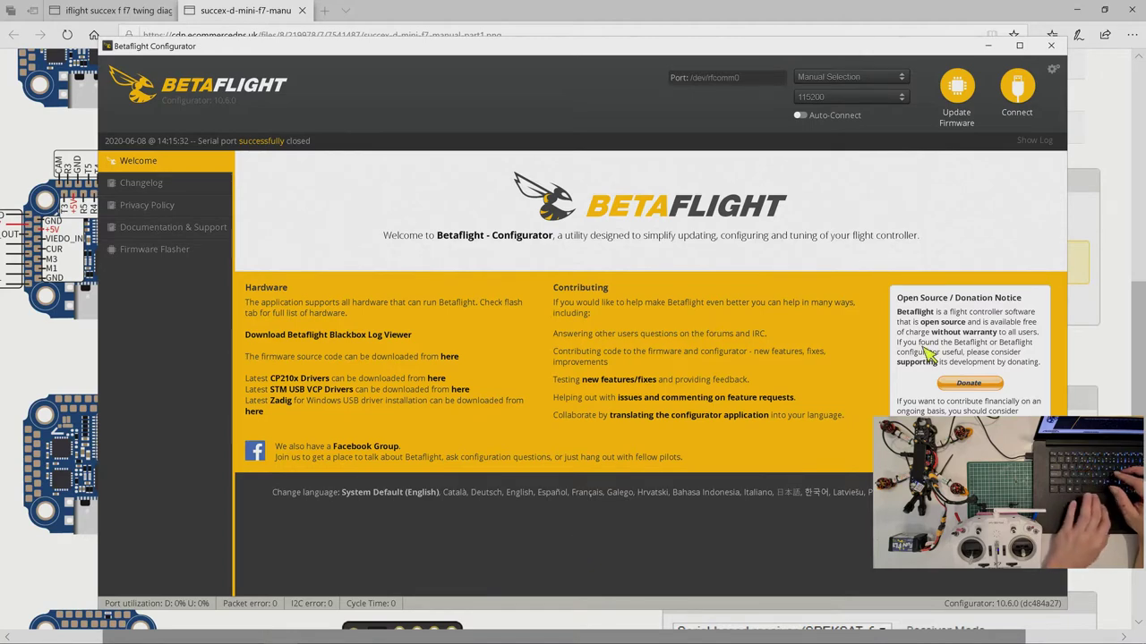
Reconnect to the flight controller and check the channel values of the receiver
left_click(1021, 90)
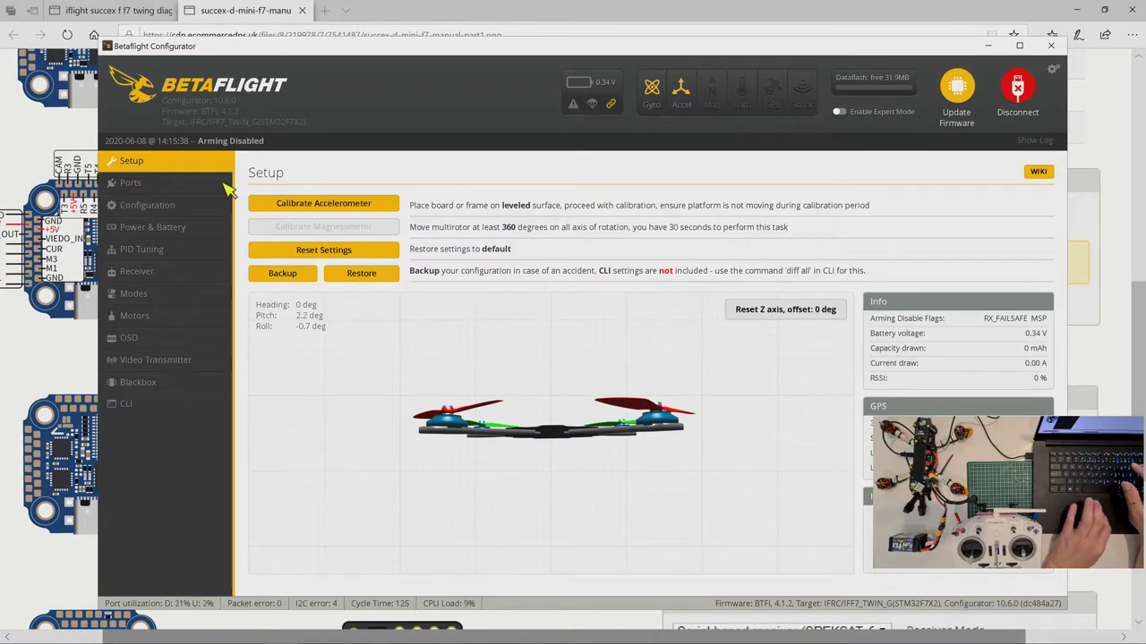
left_click(143, 273)
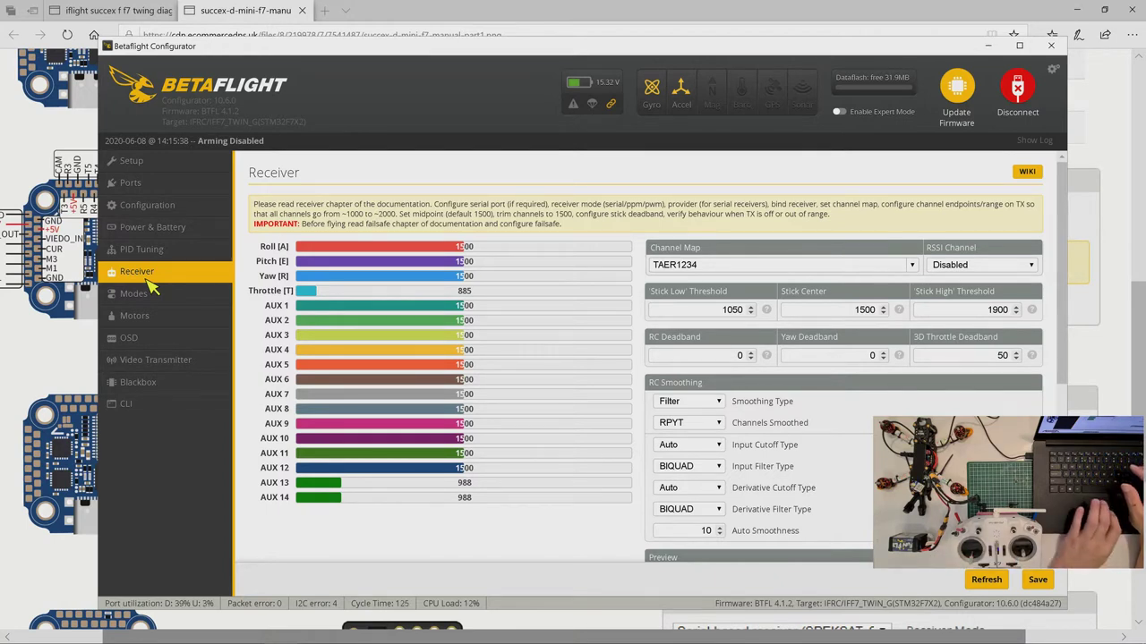
Reopen the CLI, start a get query, and re-examine the F.Port serialrx settings in the browser's wiring diagram
left_click(126, 405)
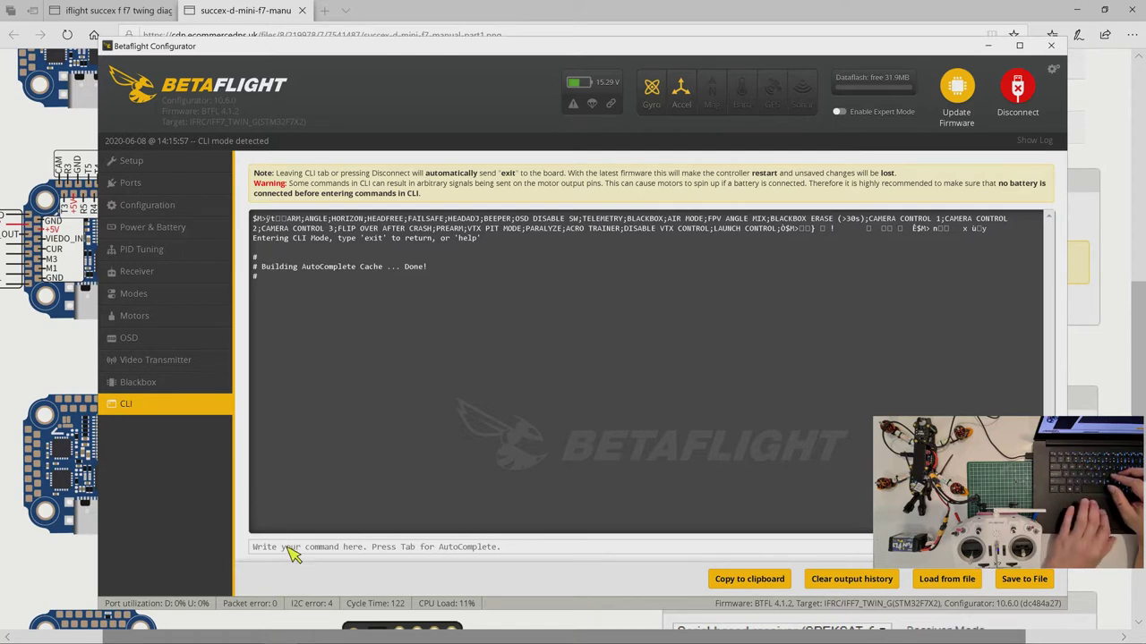
type("get serial_half")
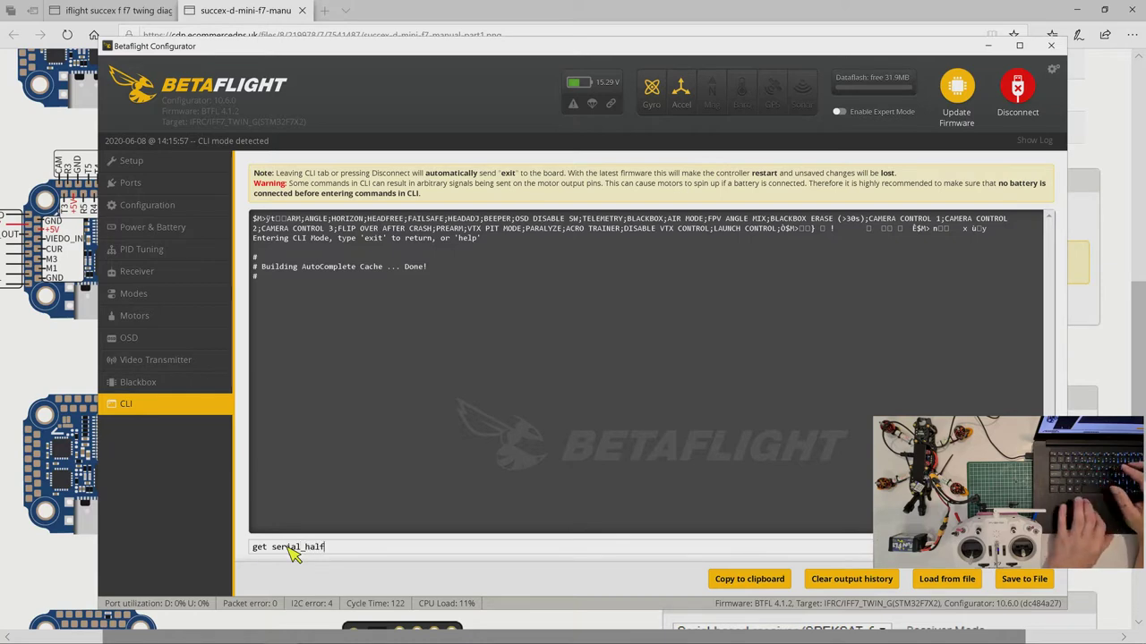
left_click(54, 588)
left_click(53, 588)
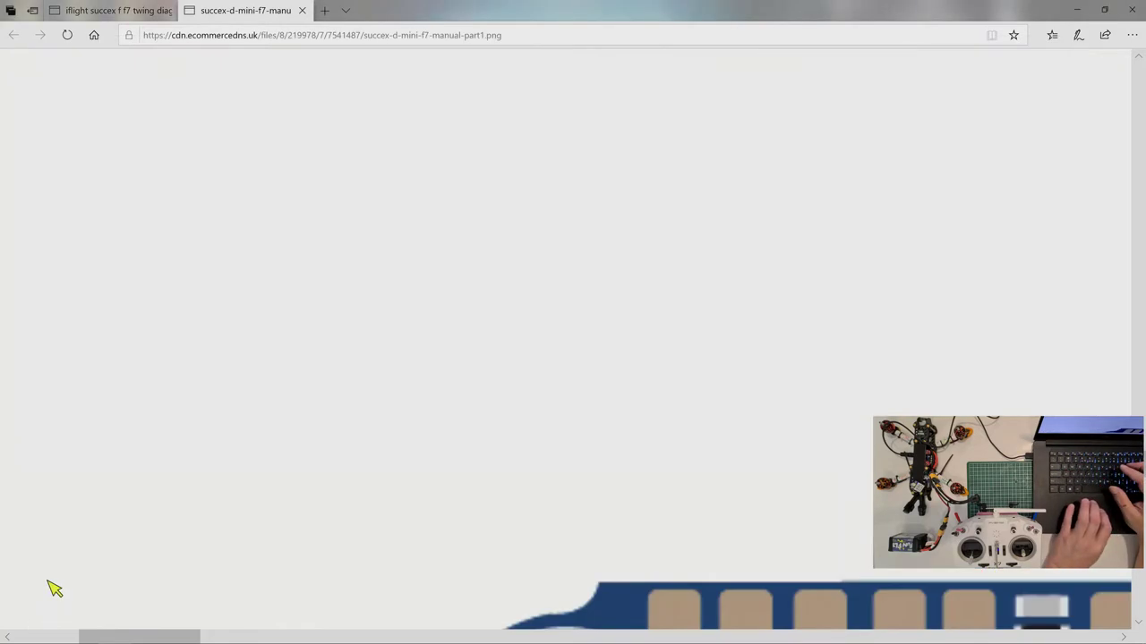
scroll(54, 588, "down", 5)
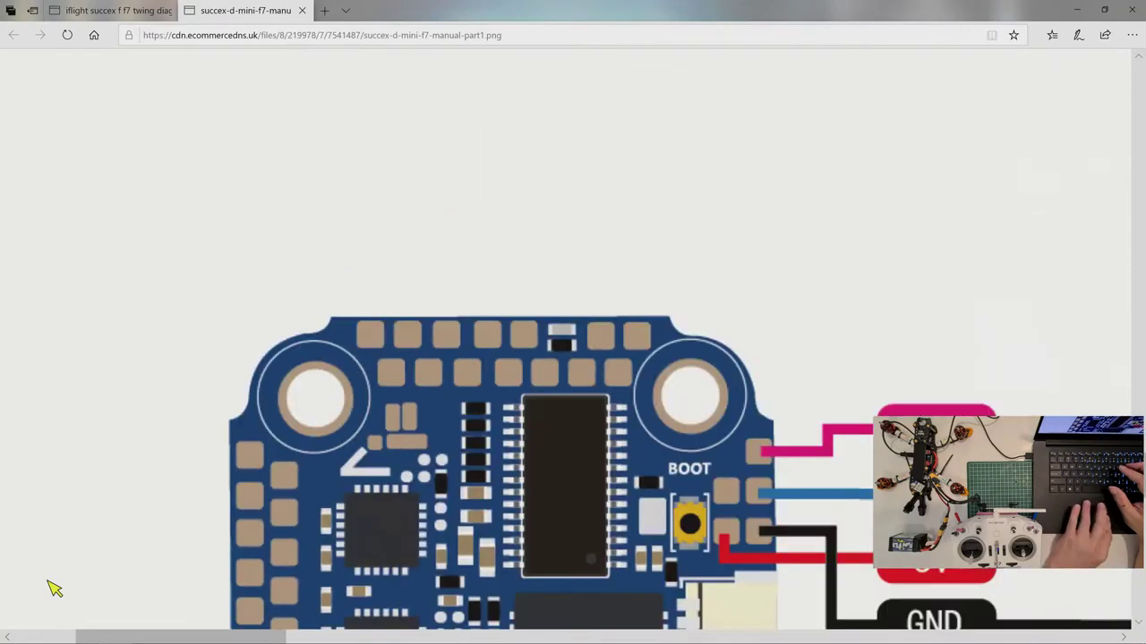
scroll(53, 588, "down", 5)
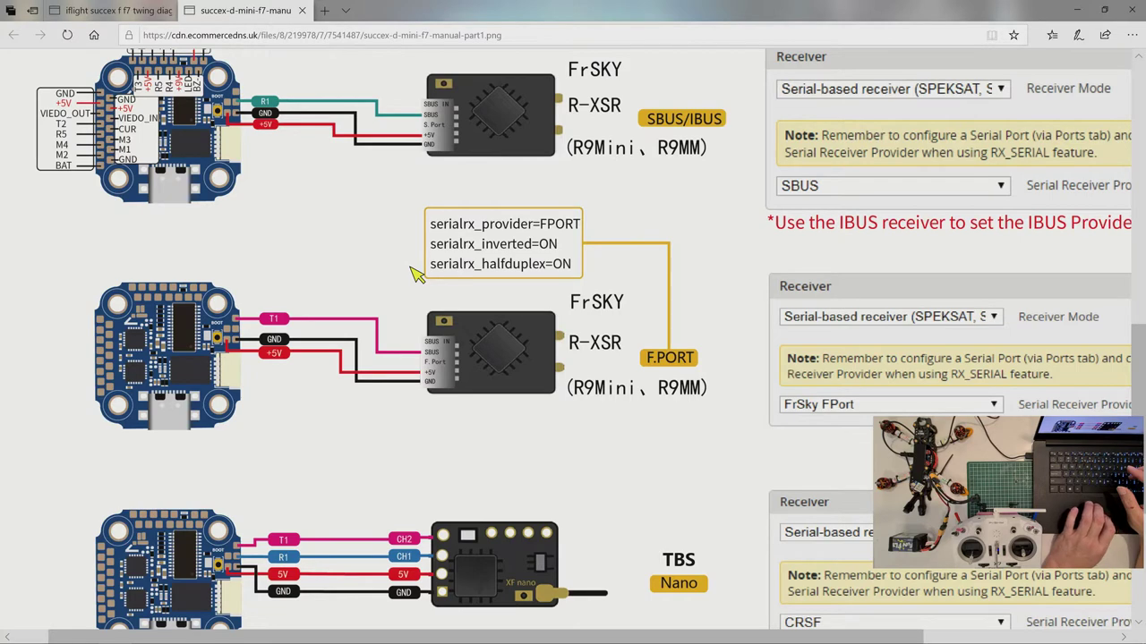
mouse_move(380, 638)
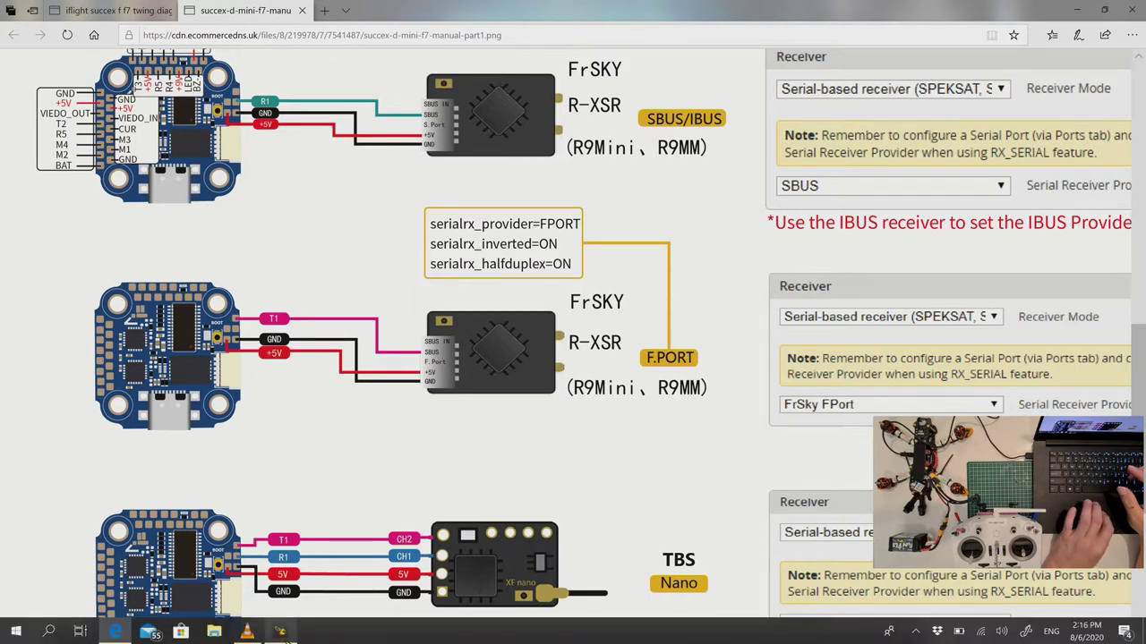
Switch back to Betaflight Configurator and query serialrx_inverted with a CLI get command
left_click(280, 632)
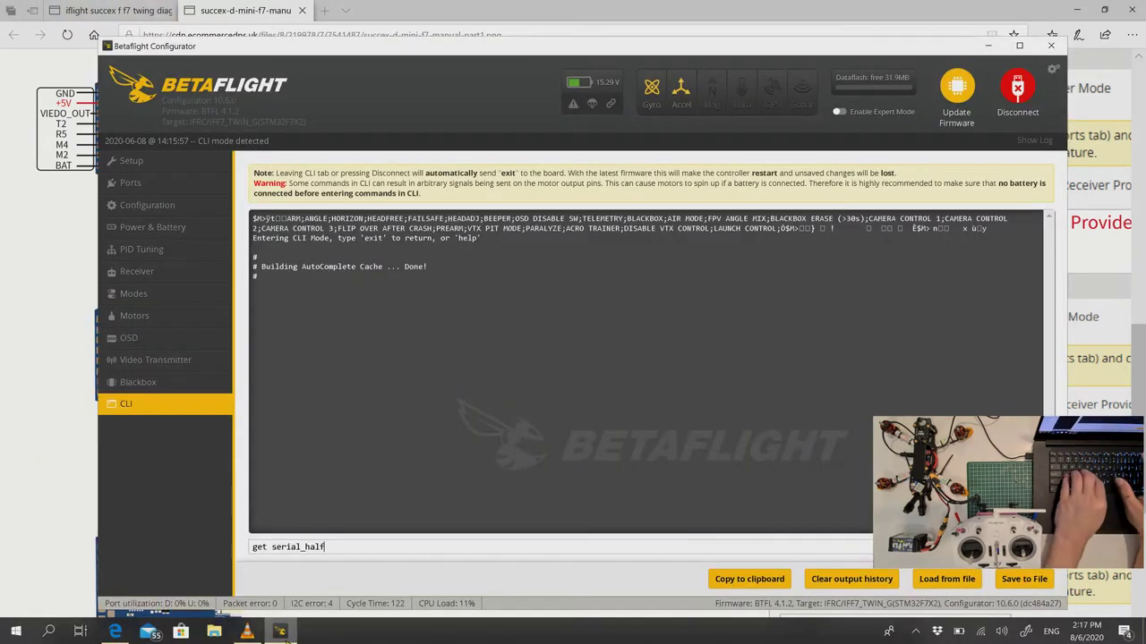
key("BackSpace")
key("BackSpace")
type("rx_inverted")
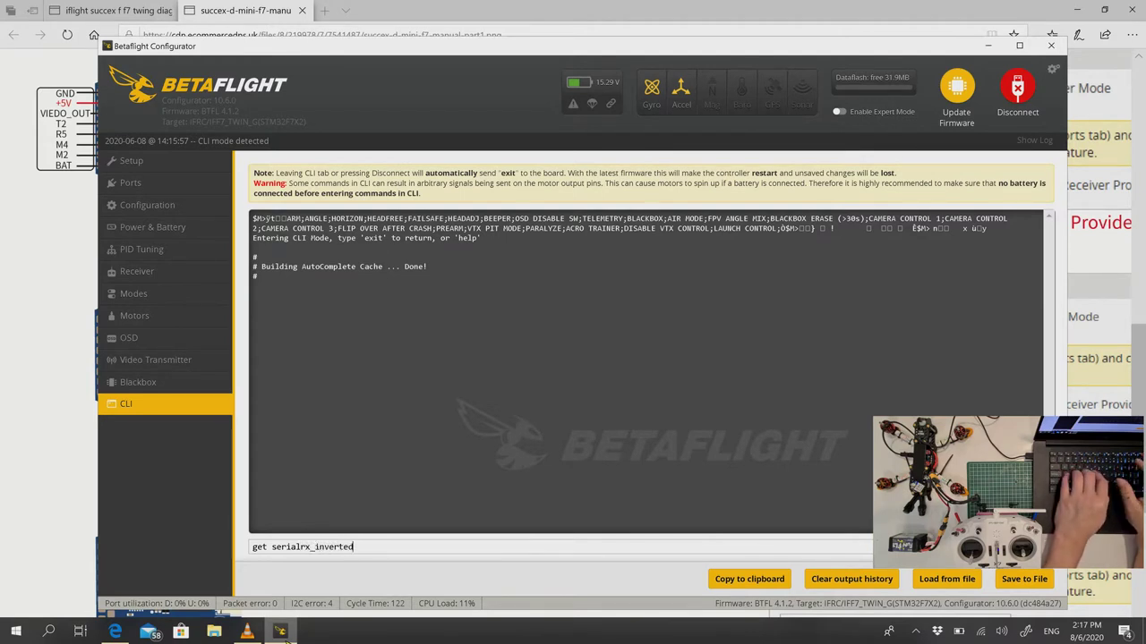
key("Return")
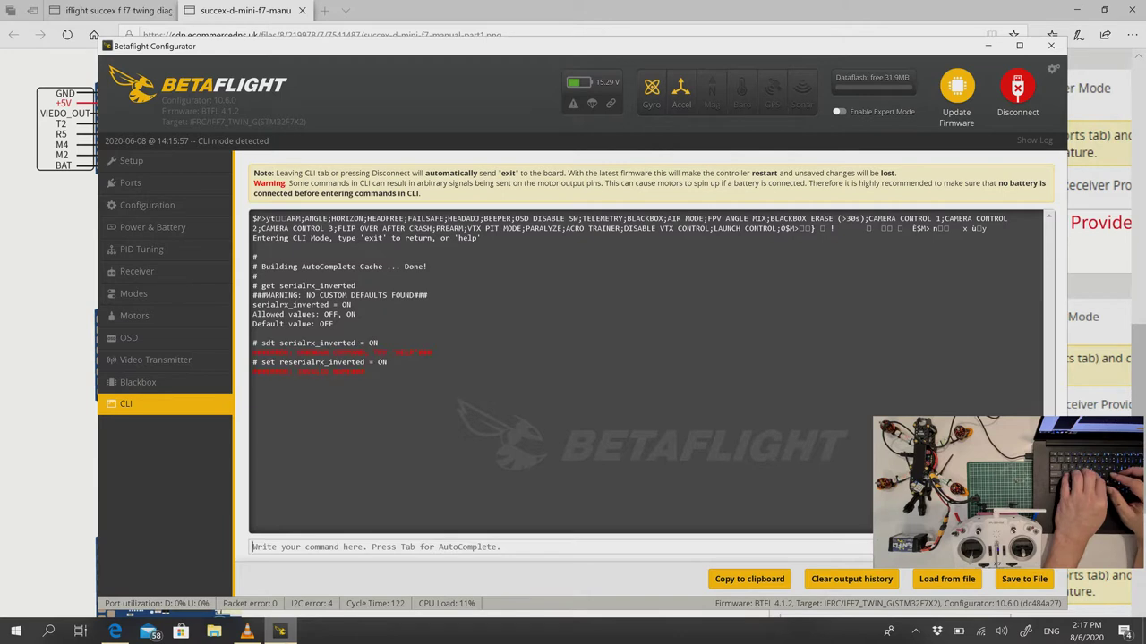
Set serialrx_inverted and serialrx_halfduplex to ON with CLI commands
type("set serialrx")
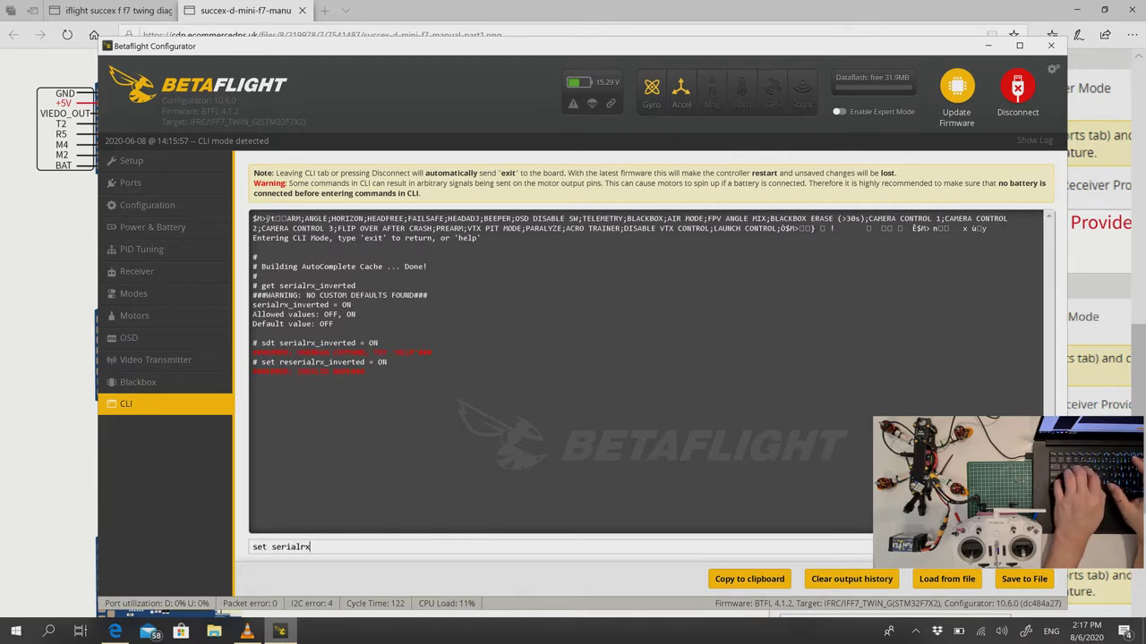
type("_inverted = ON")
key("Return")
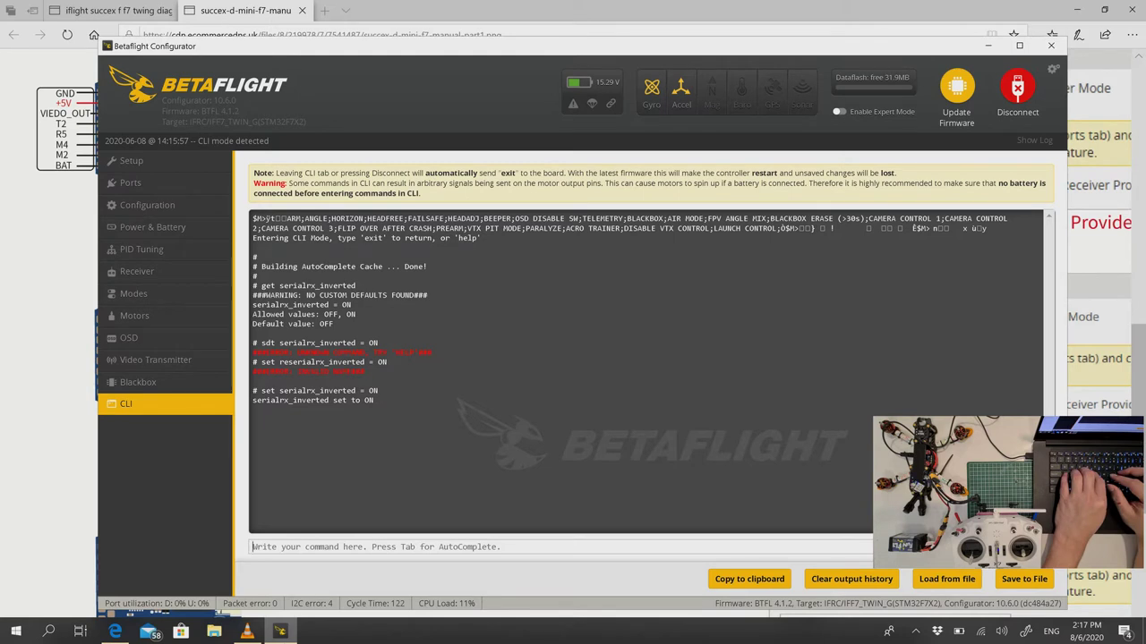
type("set serialrx_halfduplex = ON")
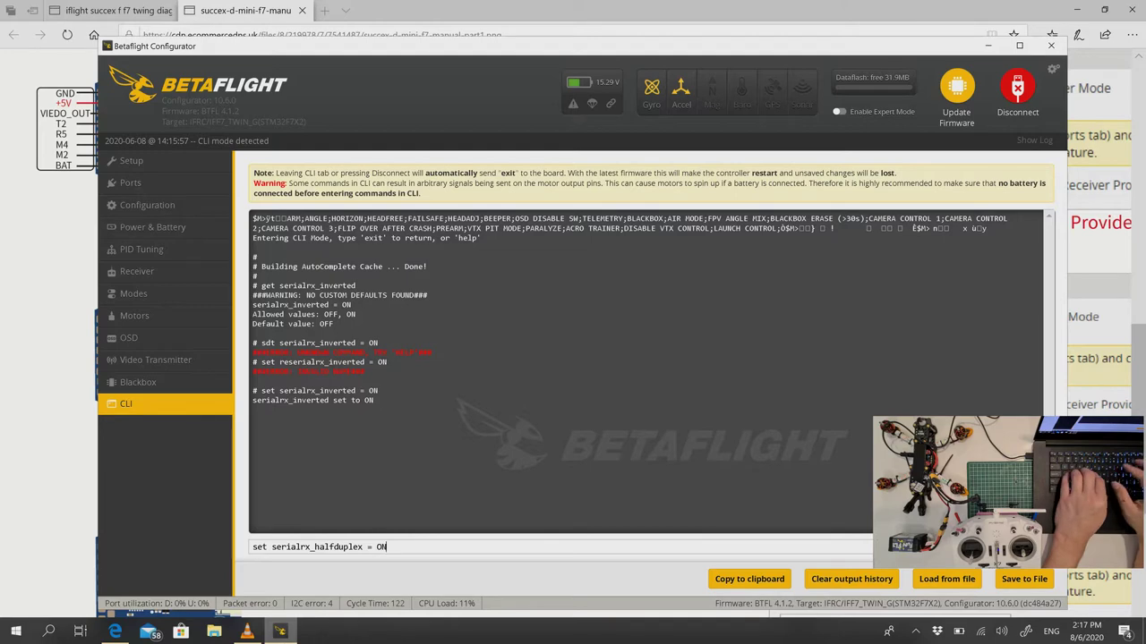
key("Return")
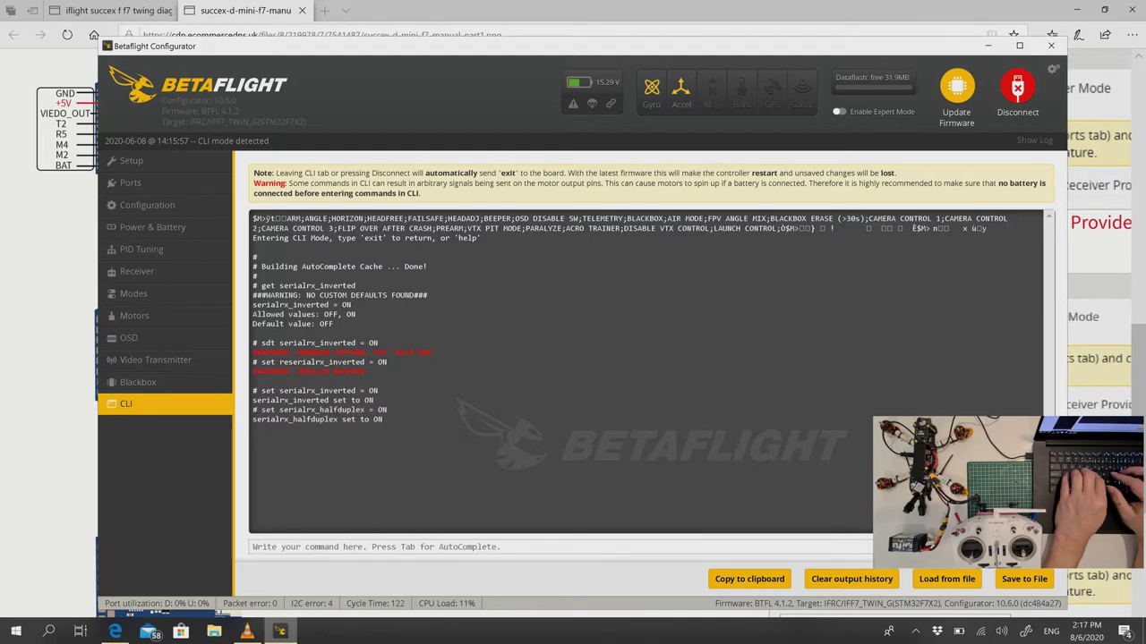
Store the CLI settings with the save command and reconnect to the flight controller on COM11
type("s")
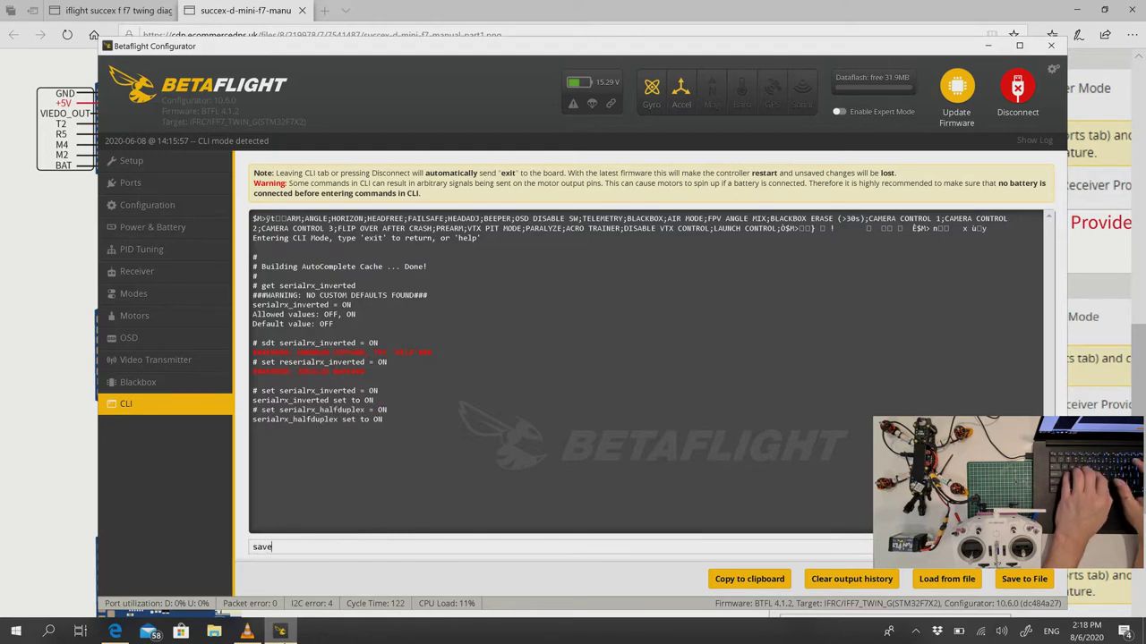
type("ave")
key("Return")
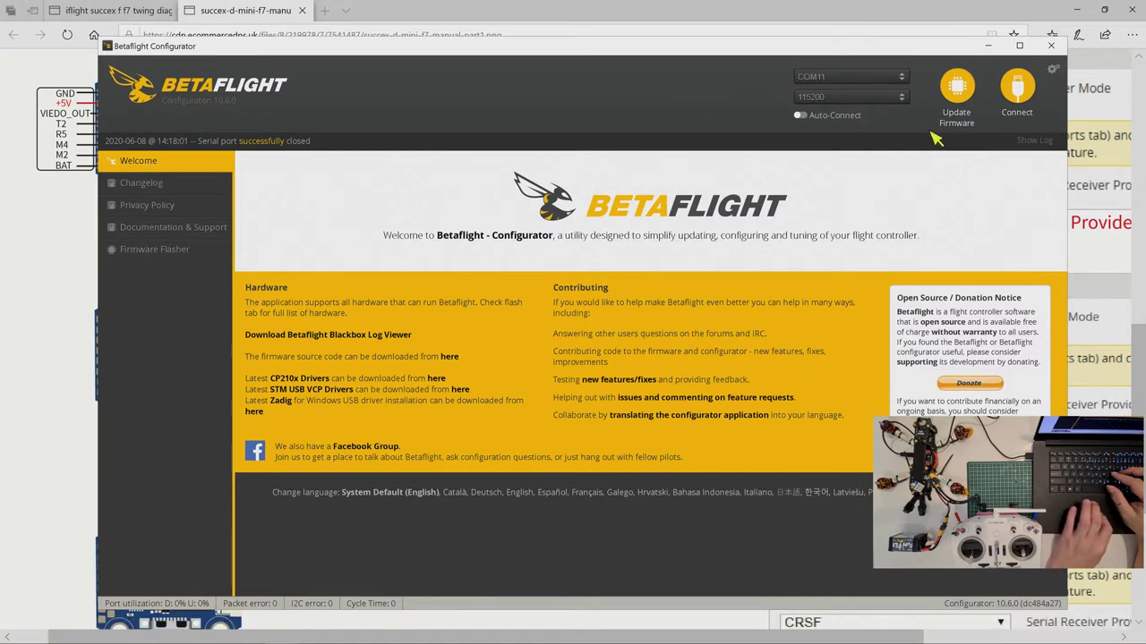
left_click(1018, 86)
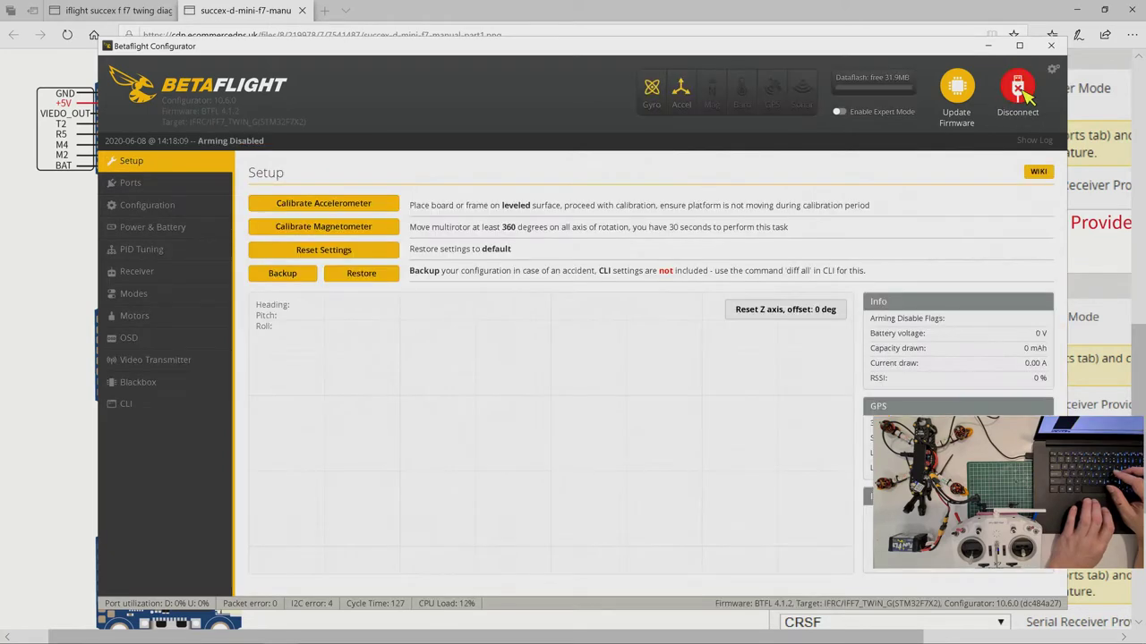
left_click(1021, 90)
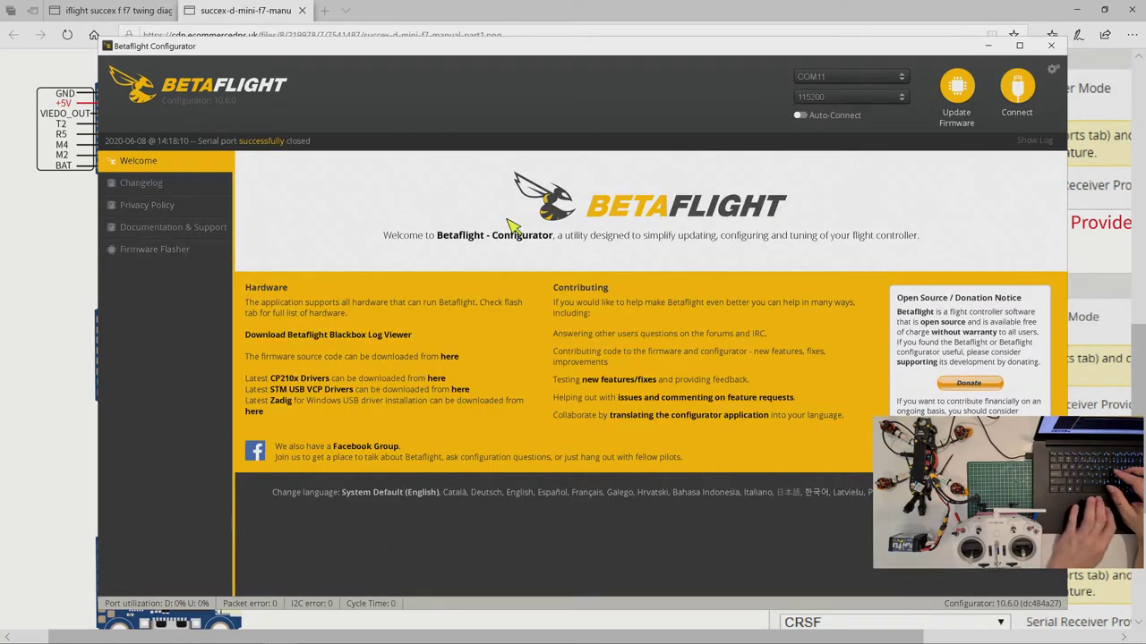
left_click(1021, 89)
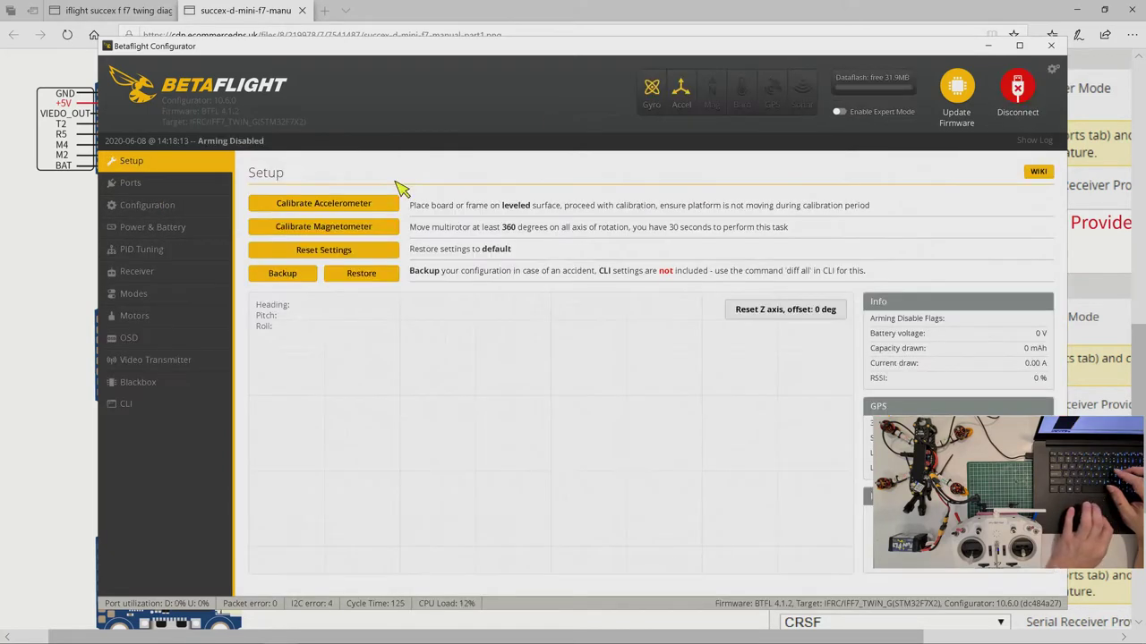
Query all serialrx settings in the CLI to verify the saved provider, inverted and halfduplex values
left_click(130, 406)
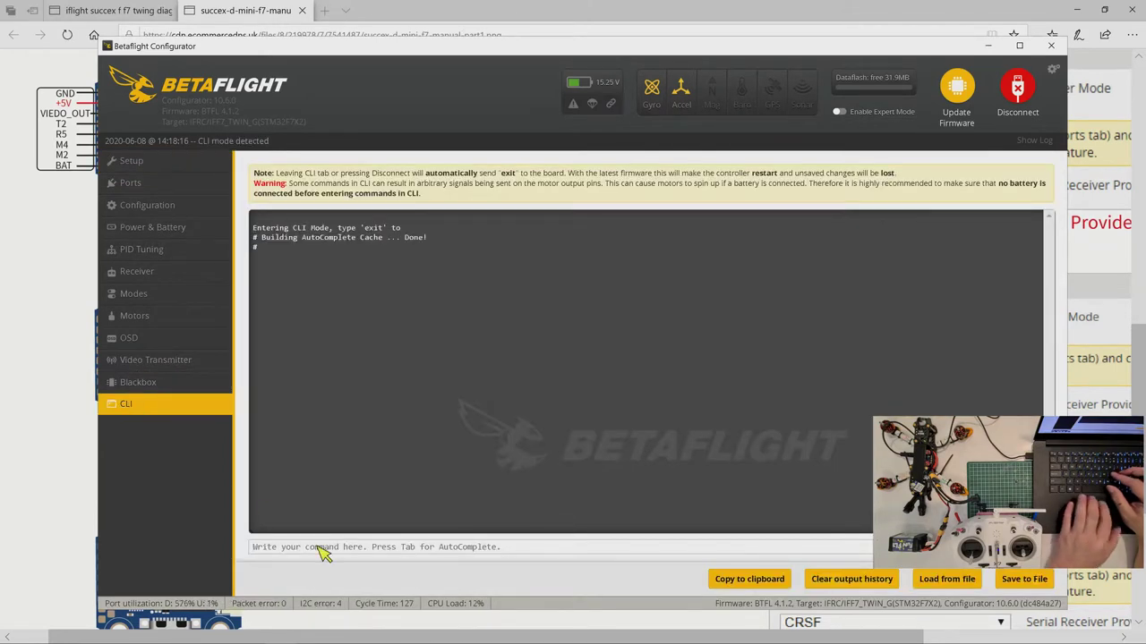
type("get serial")
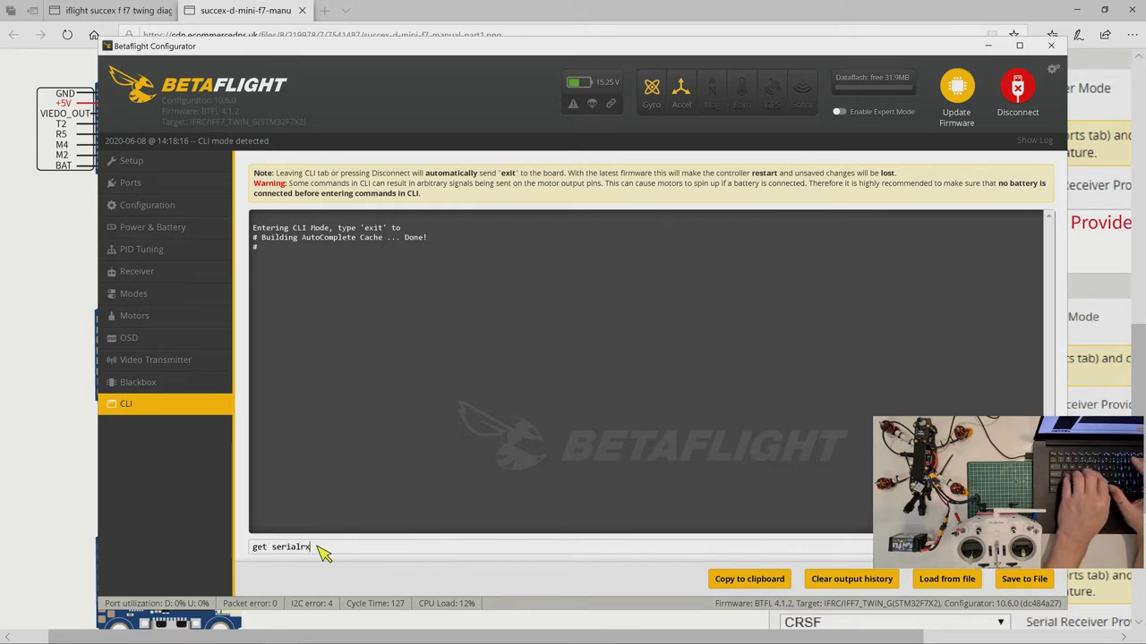
type("rx")
key("Return")
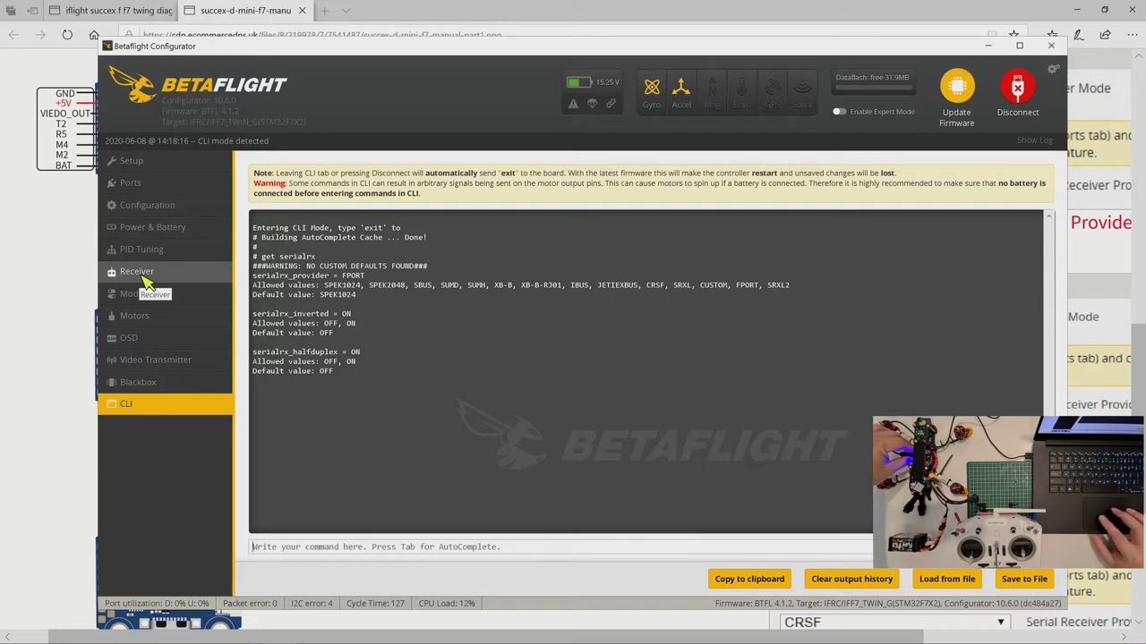
Disconnect from the flight controller and connect to it again
left_click(1019, 90)
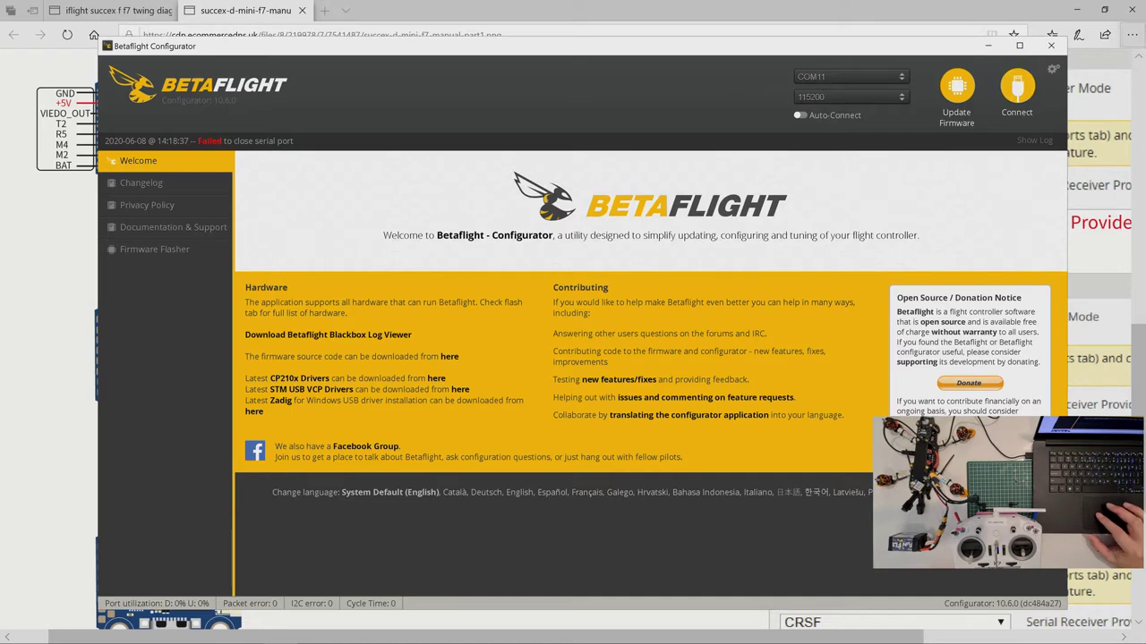
left_click(1021, 93)
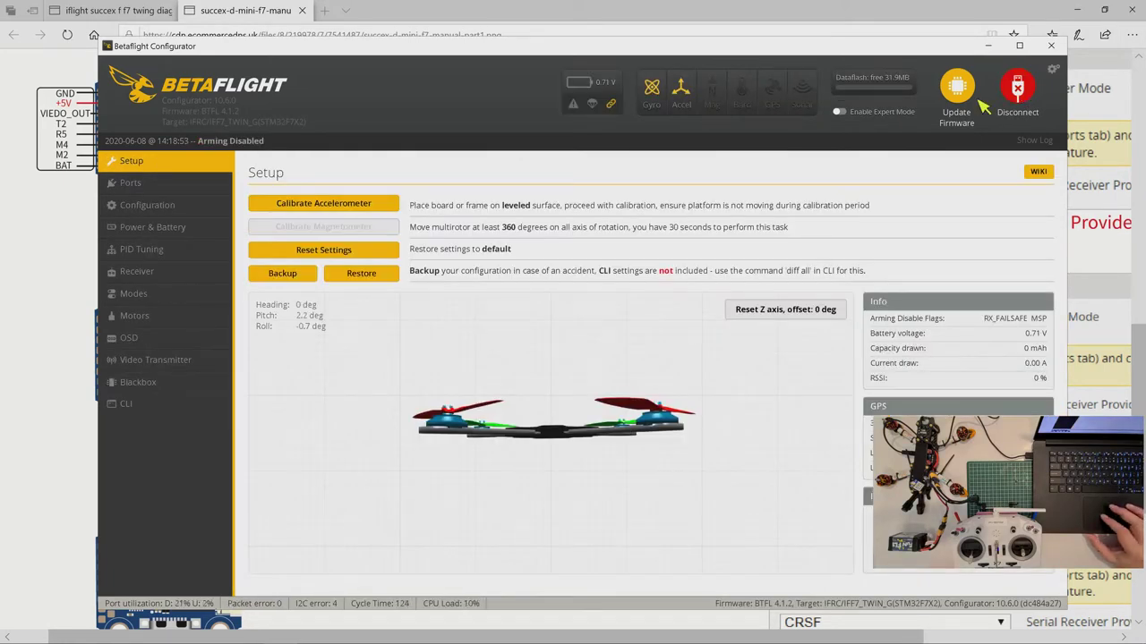
Reconnect to the flight controller and review the receiver channel readings, channel map, stick thresholds and deadbands
left_click(149, 273)
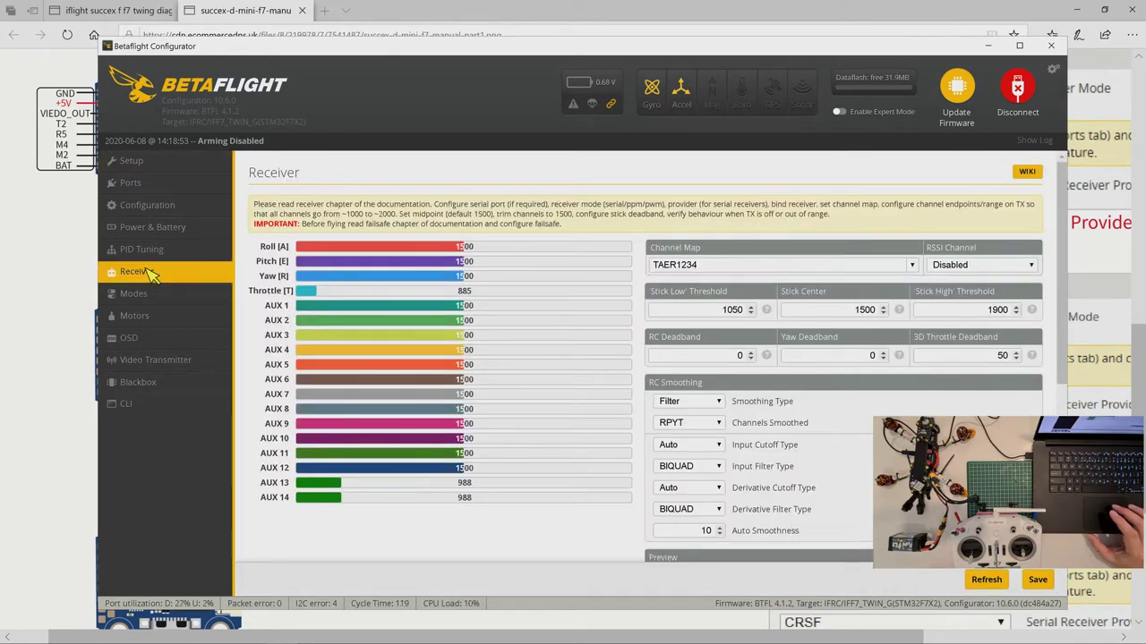
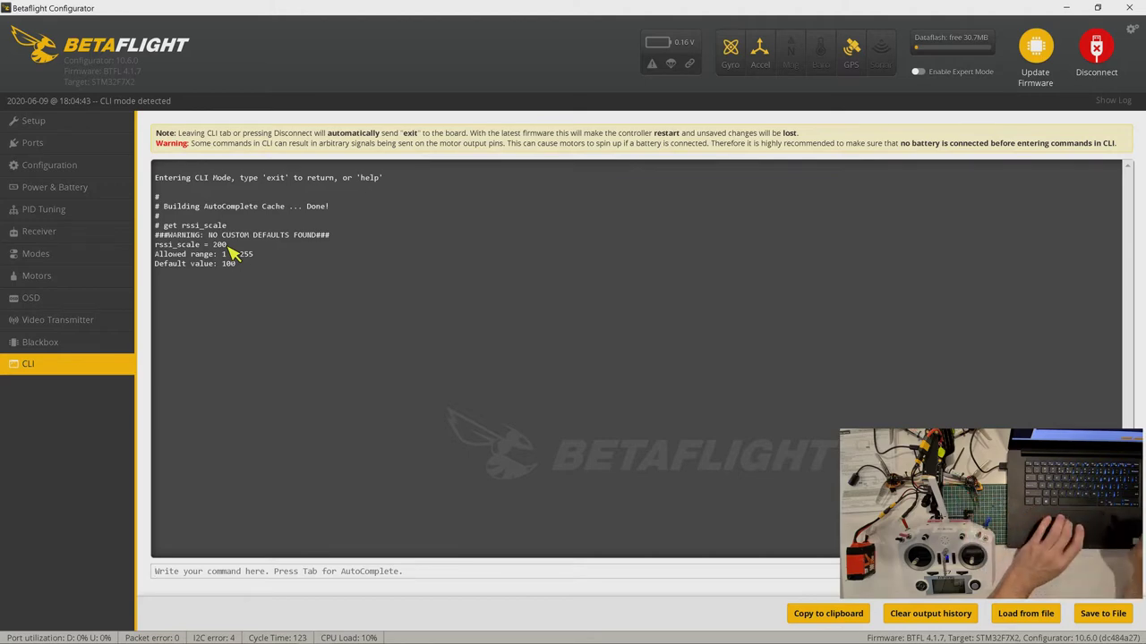
left_click(41, 231)
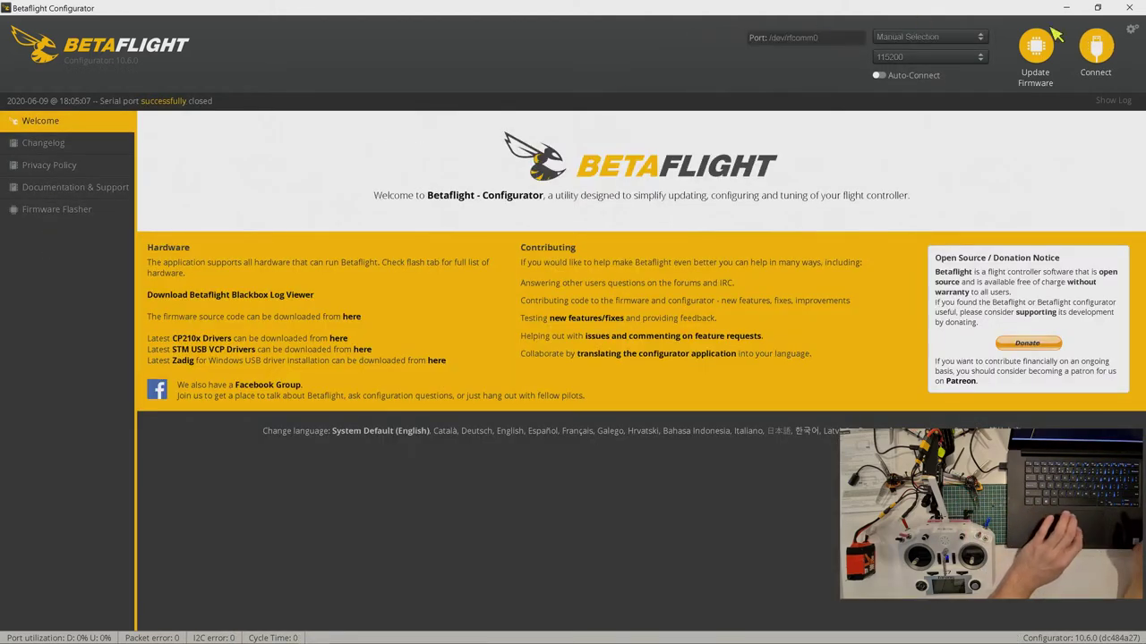
left_click(1107, 55)
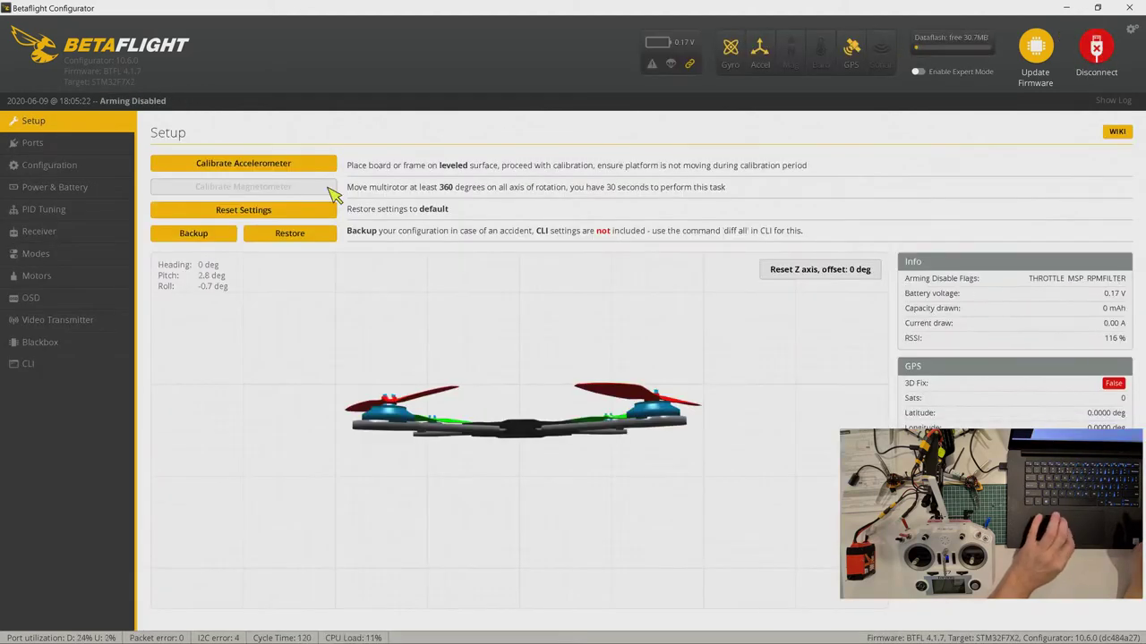
left_click(63, 233)
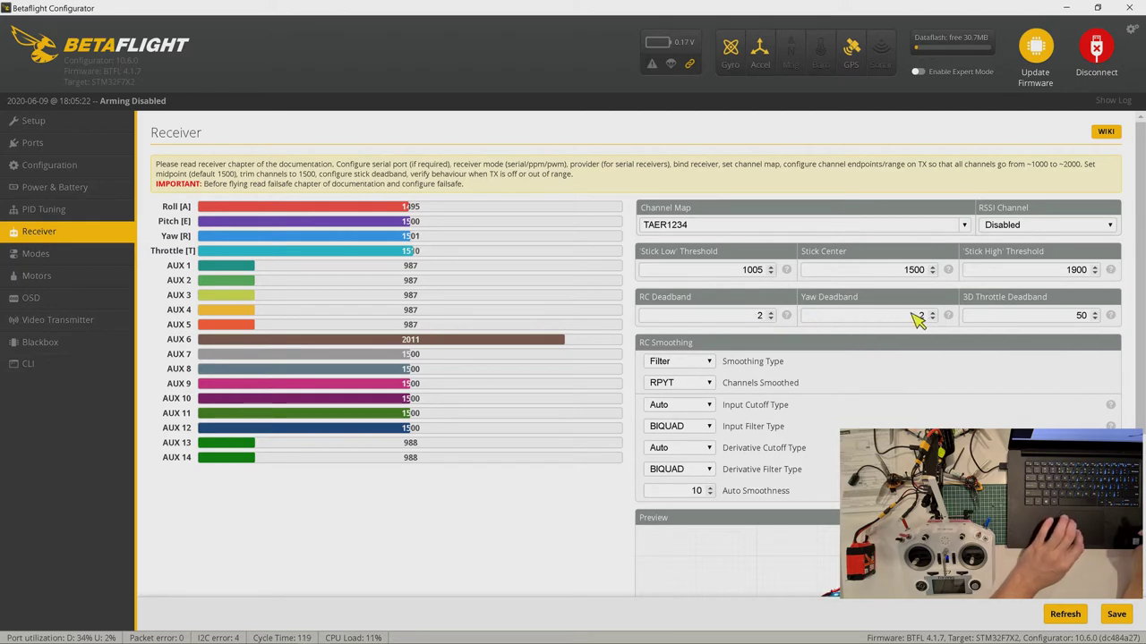
scroll(926, 322, "down", 1)
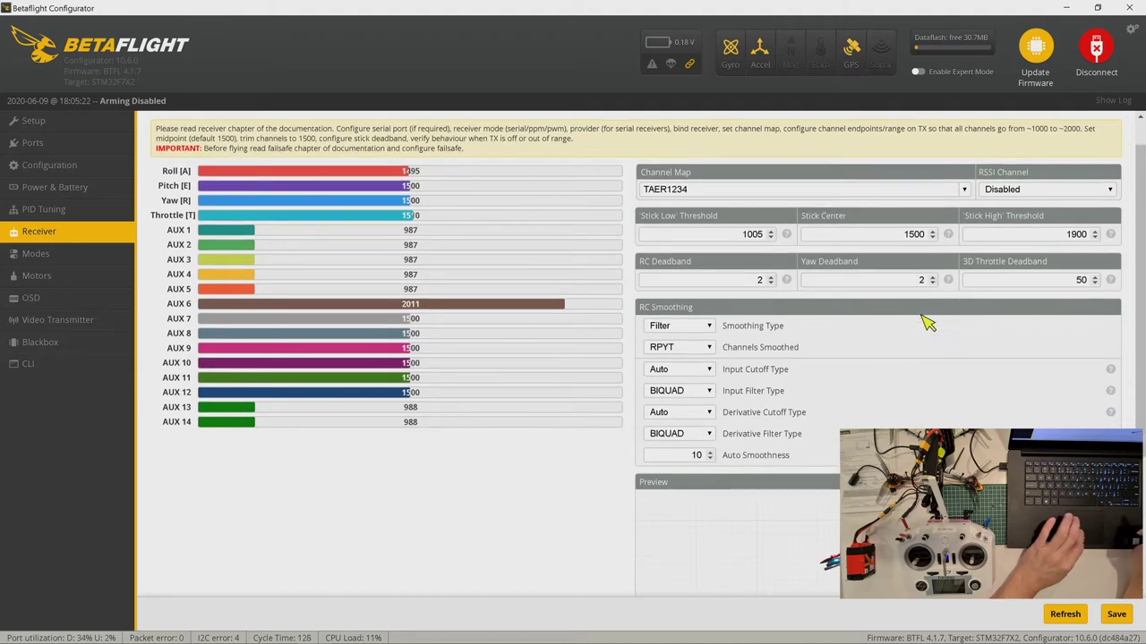
Examine the AUX channels and activation ranges of all configured flight modes, from Arm to Flip Over After Crash
left_click(35, 253)
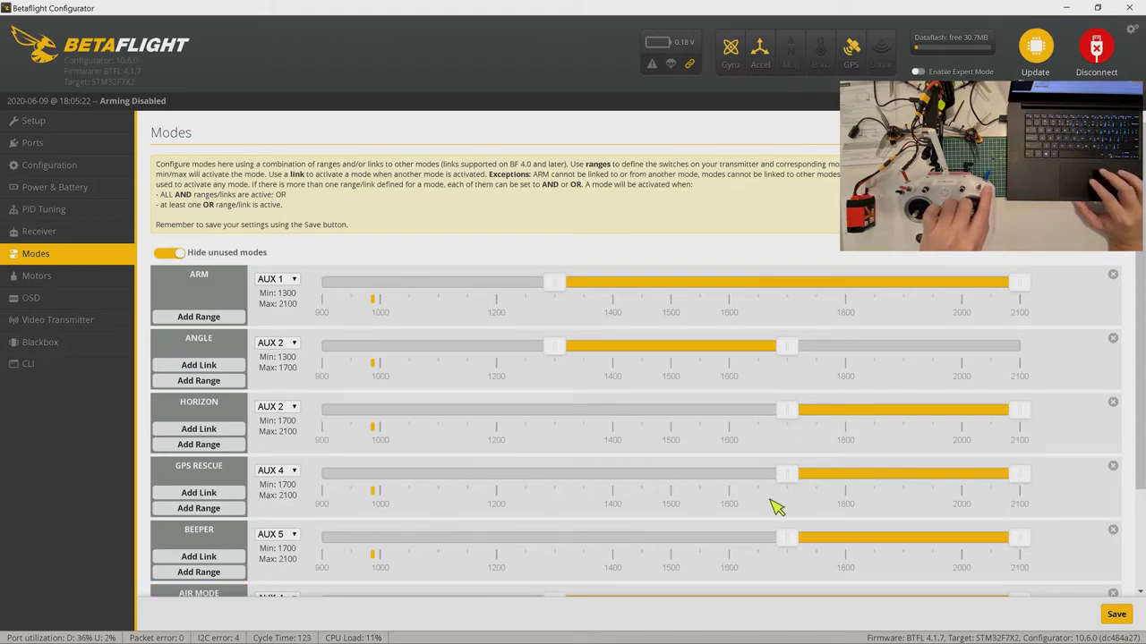
scroll(810, 511, "down", 1)
scroll(810, 512, "down", 1)
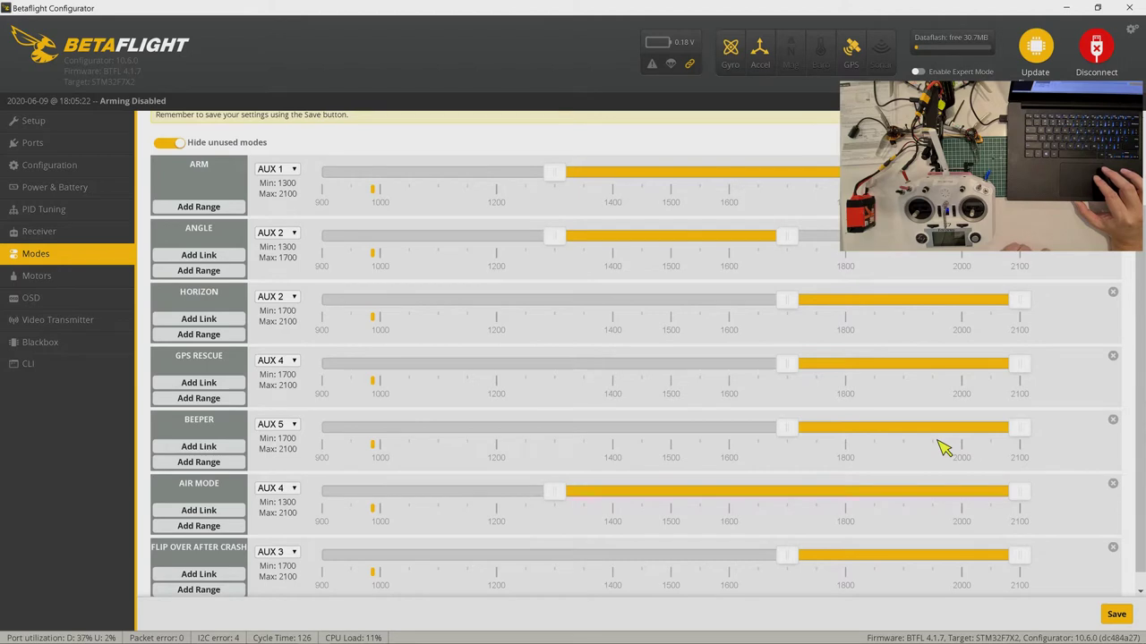
scroll(944, 447, "down", 1)
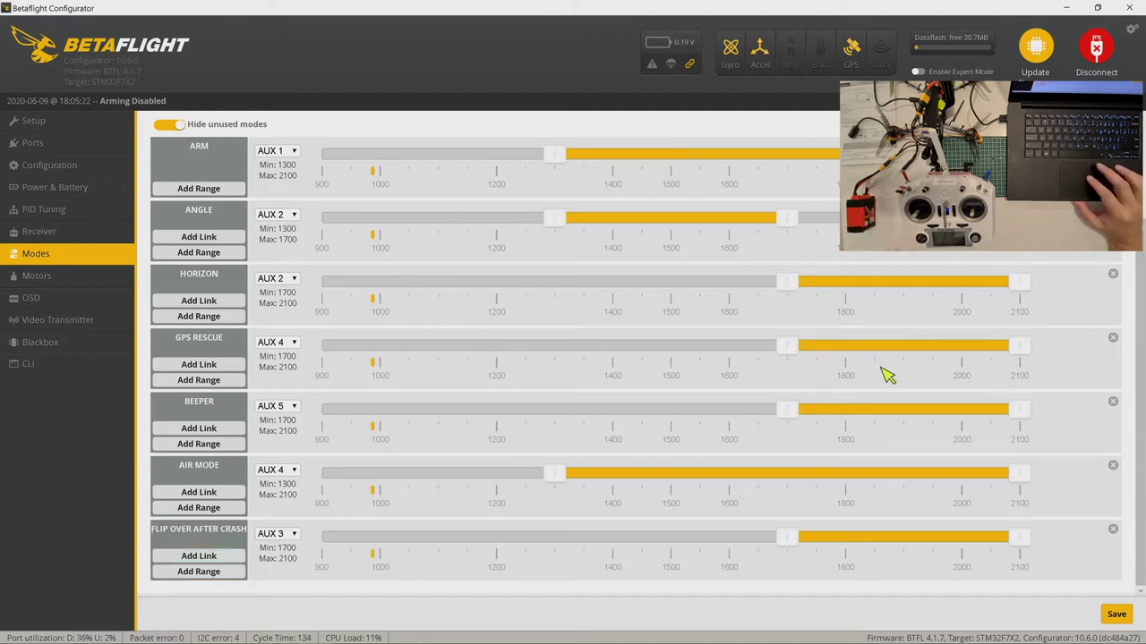
Inspect the ESC telemetry readings of the motors and enable motor test mode by acknowledging the propeller risk
left_click(38, 276)
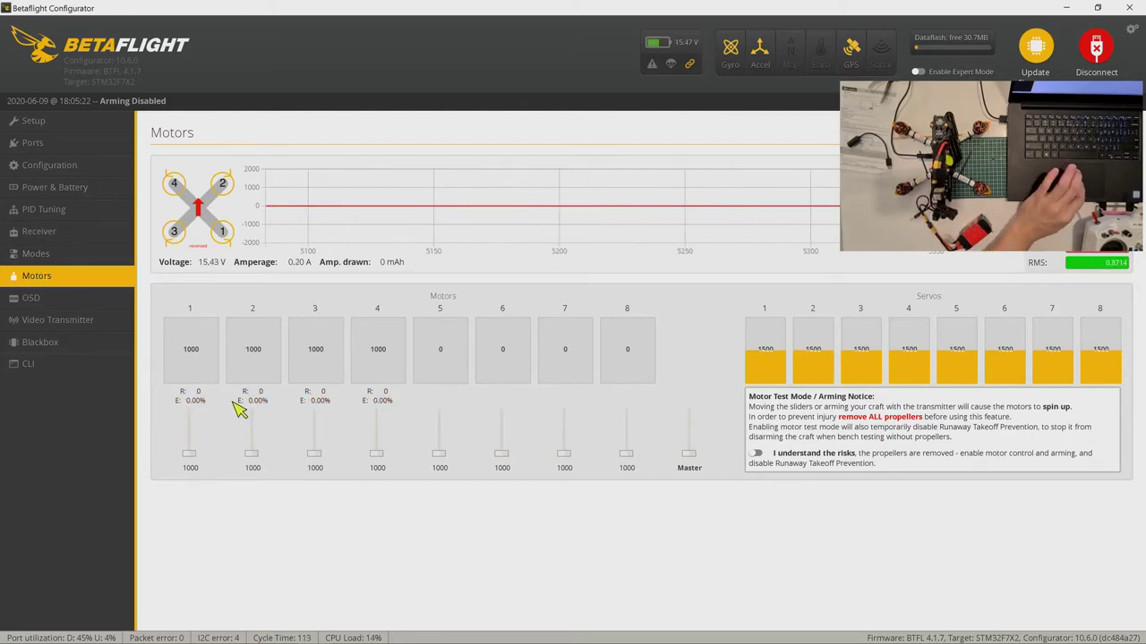
mouse_move(369, 417)
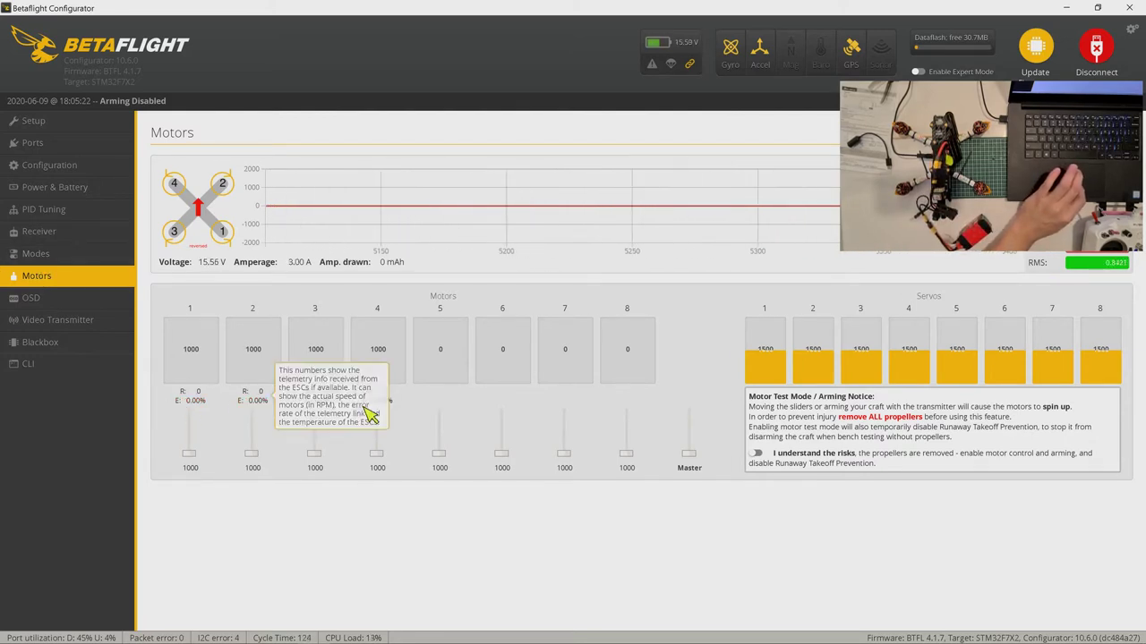
left_click(762, 453)
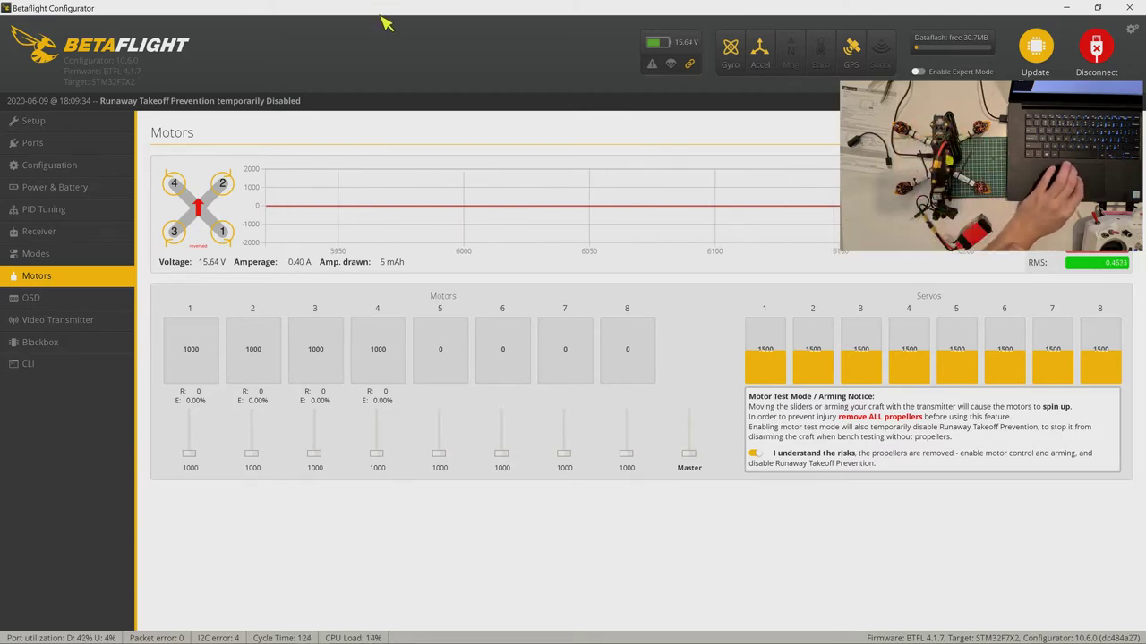
Switch to the Notepad file "New motor resource for inverted ESC.txt", enlarge its window and select the four resource MOTOR lines
key("super+Down")
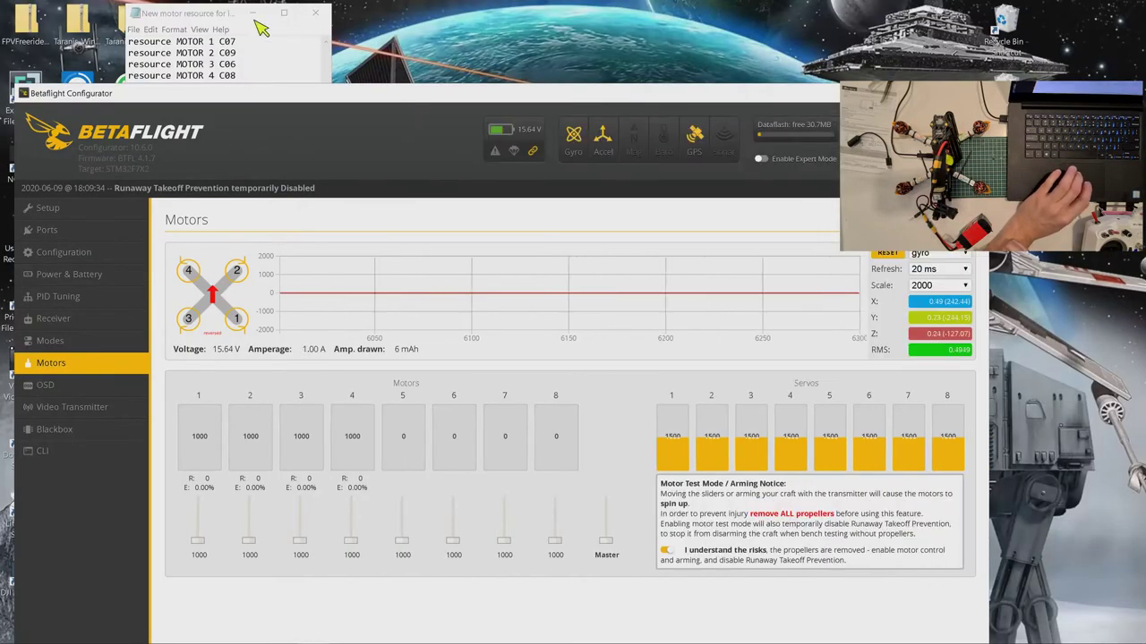
left_click(186, 13)
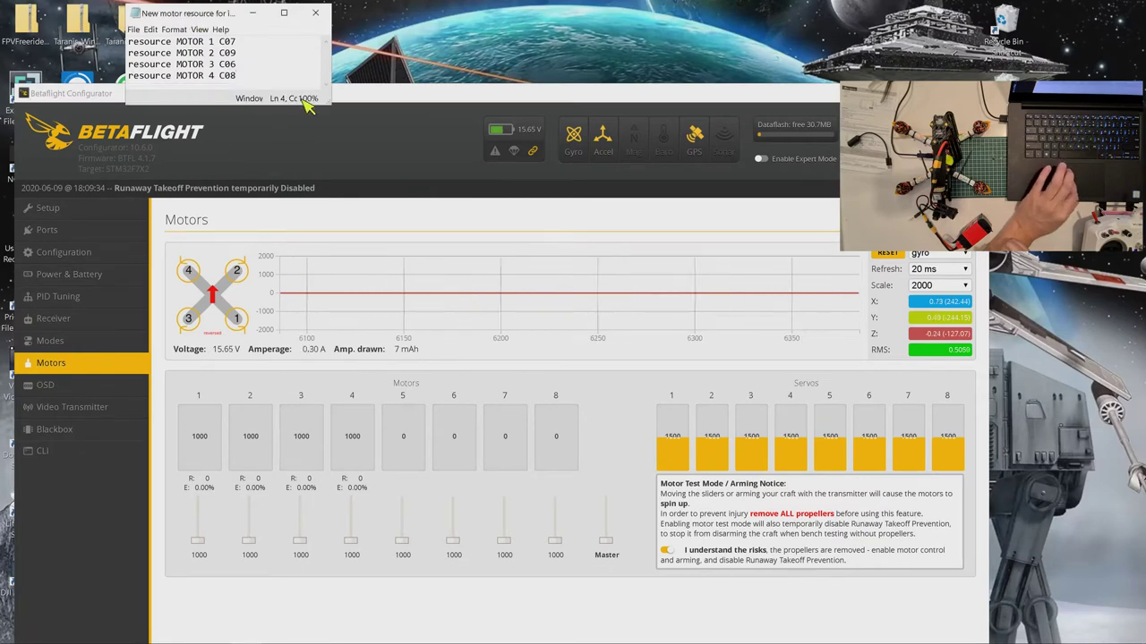
left_click_drag(337, 107, 506, 104)
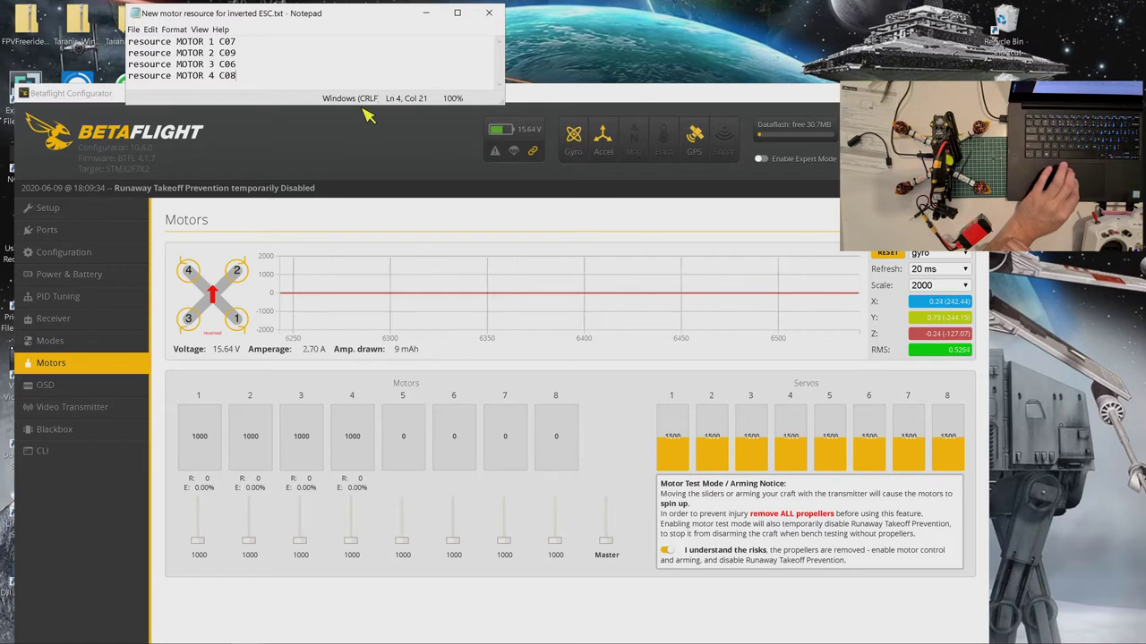
left_click_drag(364, 105, 362, 225)
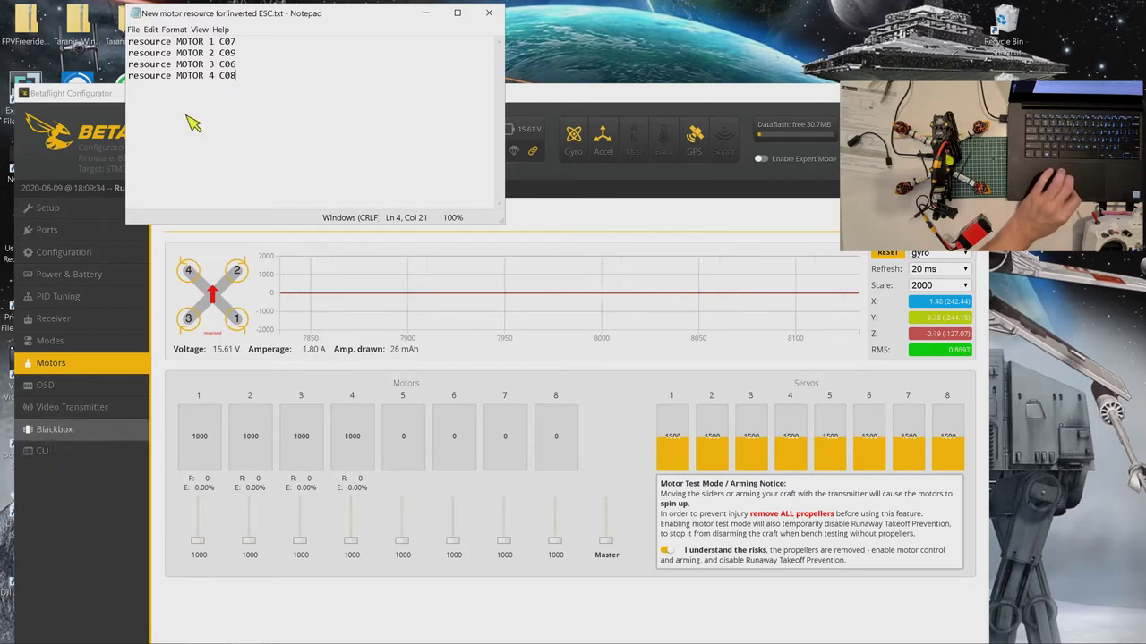
left_click(130, 43)
left_click_drag(130, 43, 253, 86)
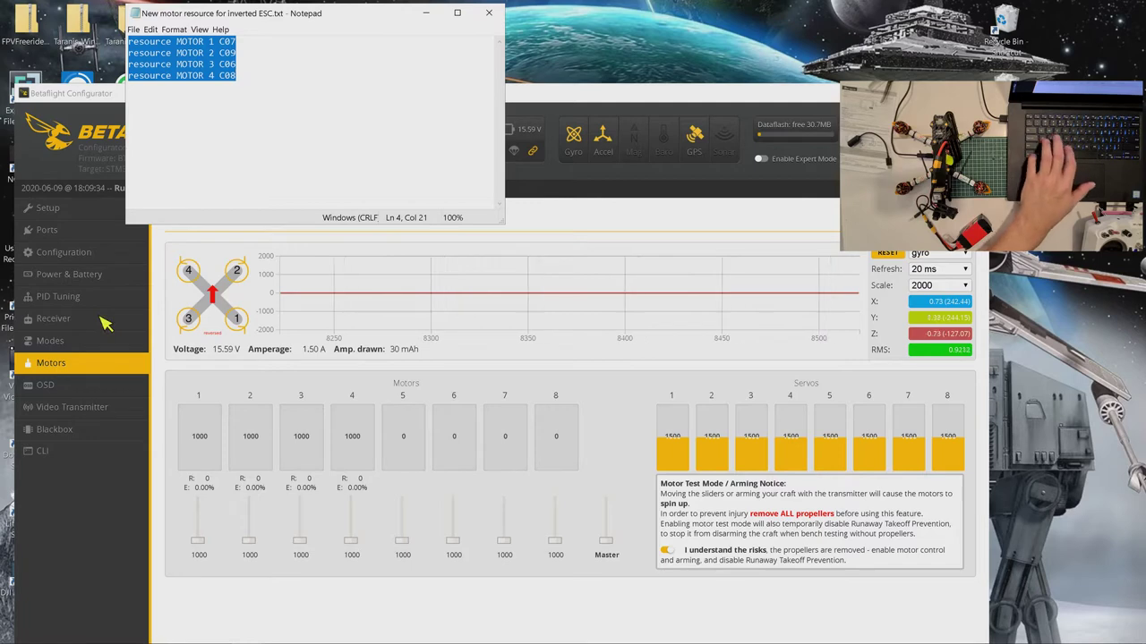
List the flight controller's pin assignments with the resource command in the Betaflight CLI and locate the MOTOR entries
left_click(44, 452)
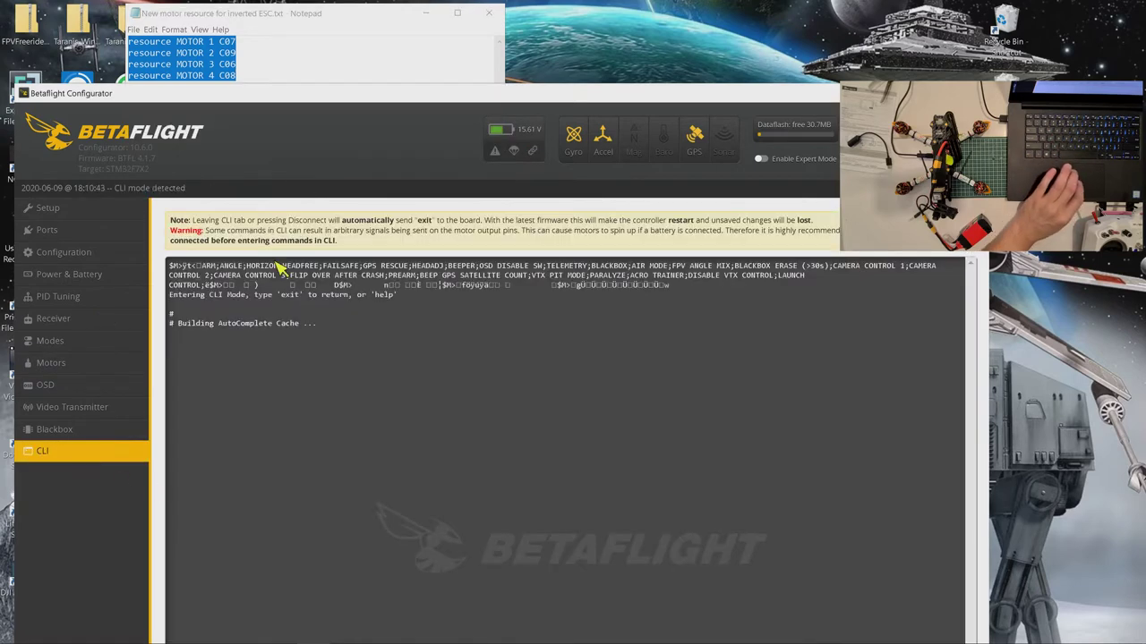
left_click_drag(356, 103, 404, 27)
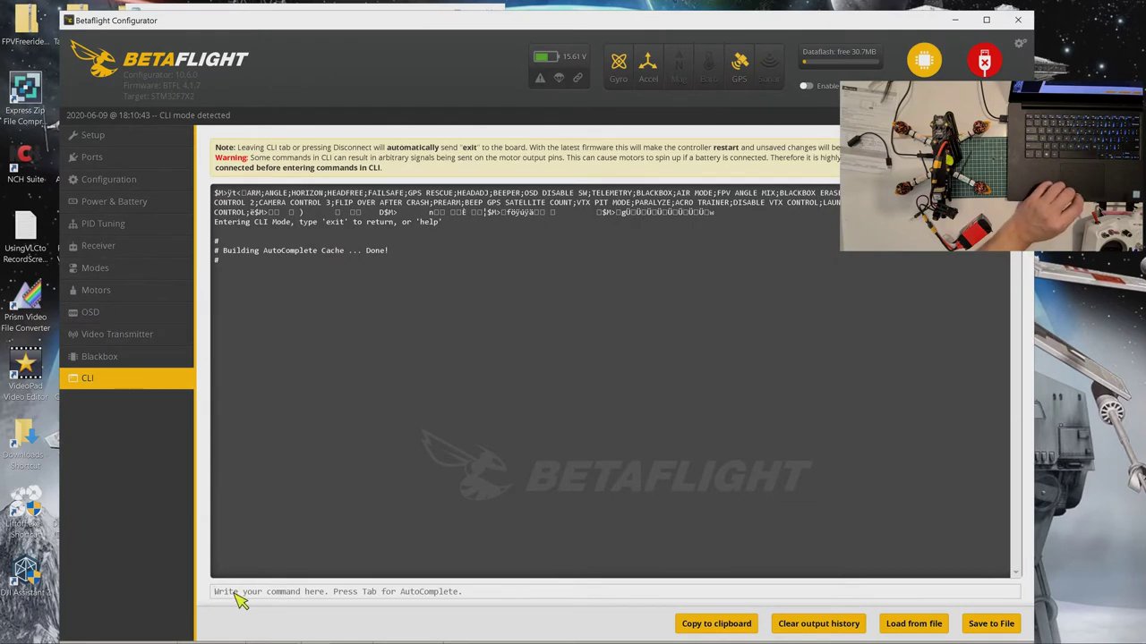
type("reso")
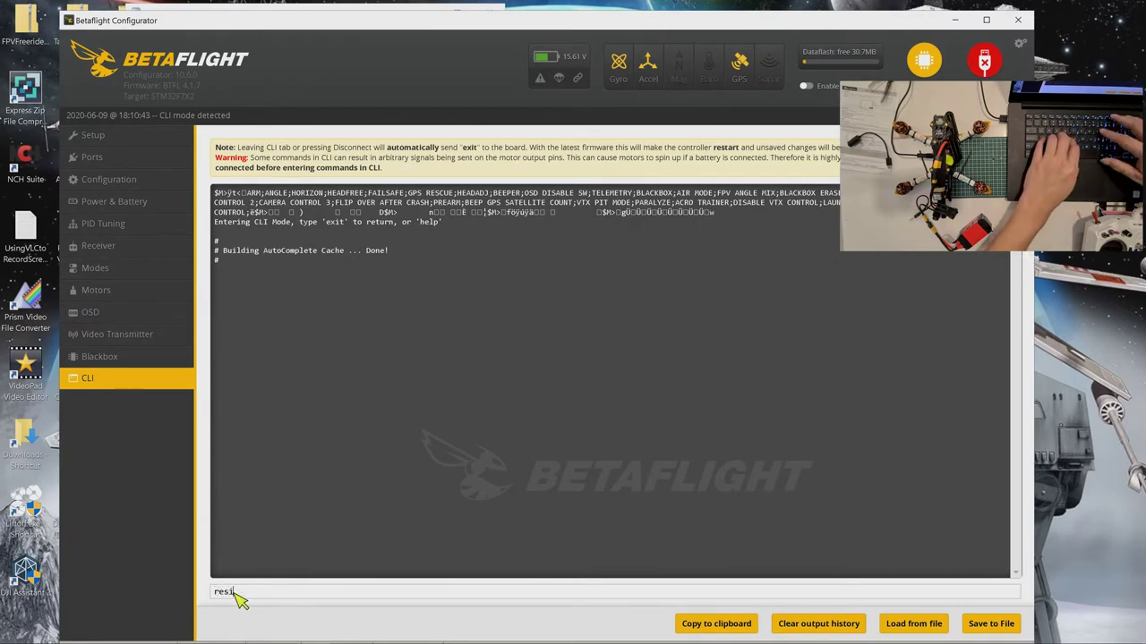
type("urce")
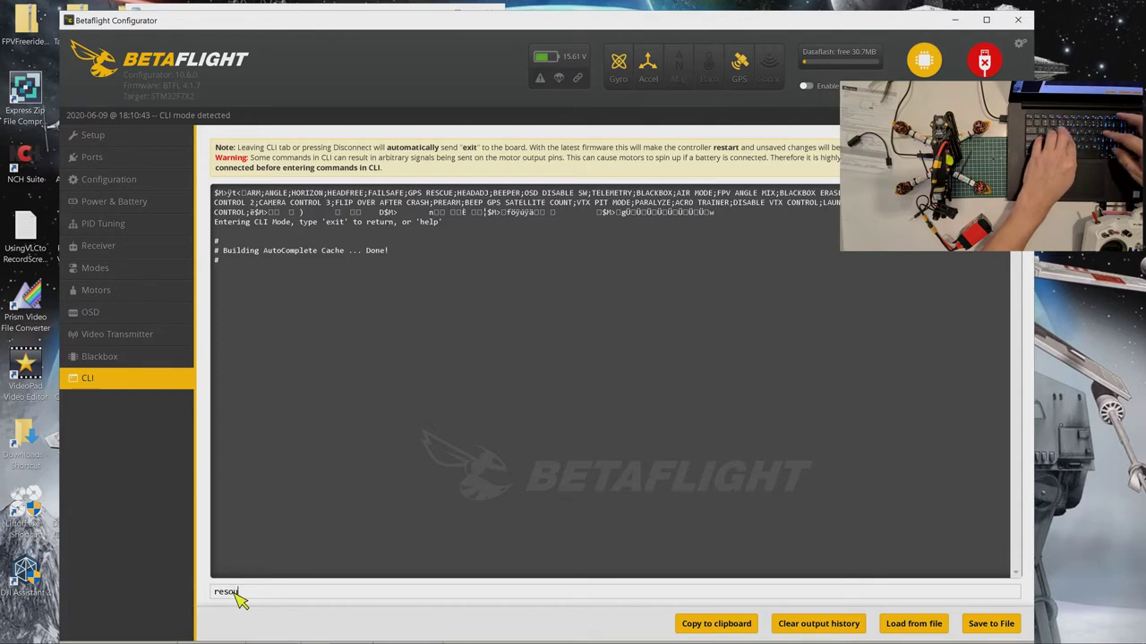
key("Return")
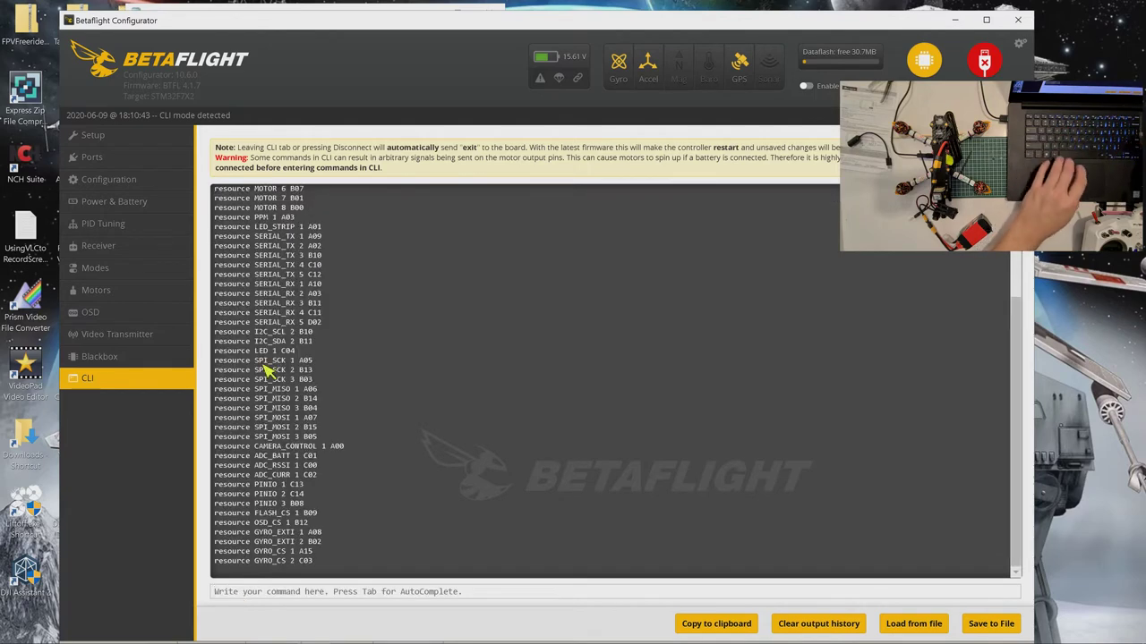
scroll(266, 371, "up", 5)
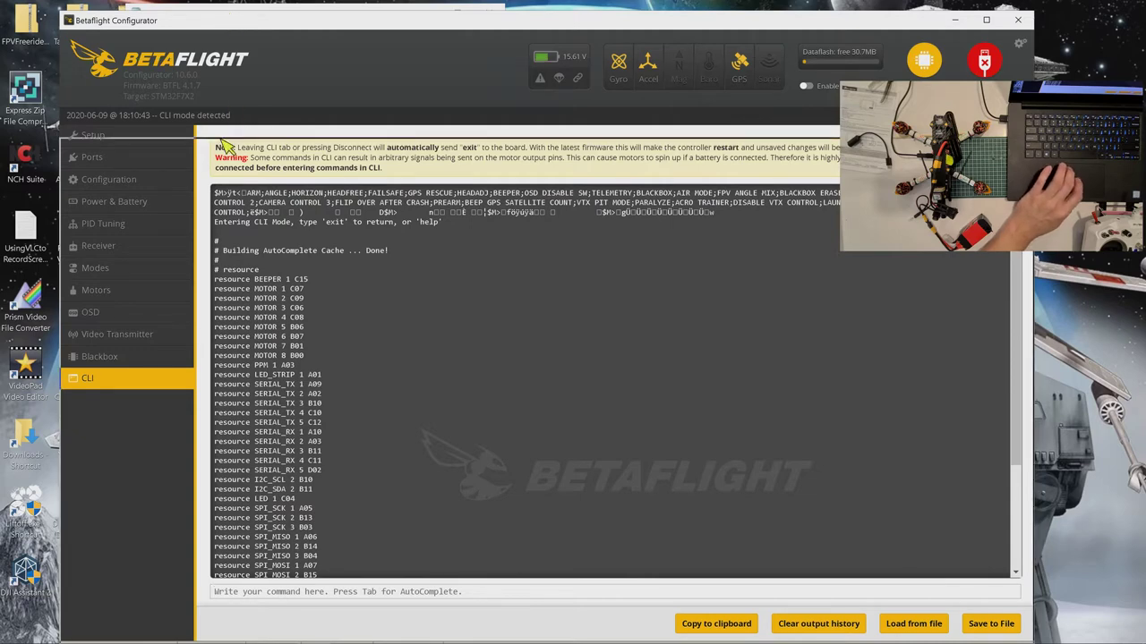
Compare the CLI assignments of motors 1 to 4 with the resource lines in the Notepad file and minimize the file
left_click_drag(233, 17, 228, 148)
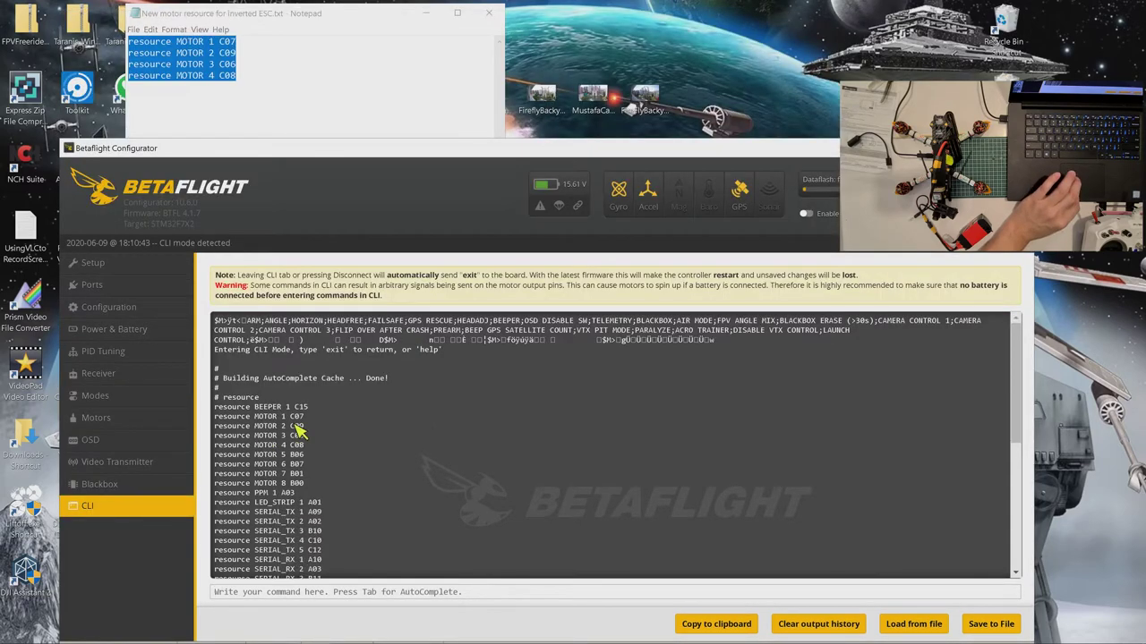
left_click(252, 52)
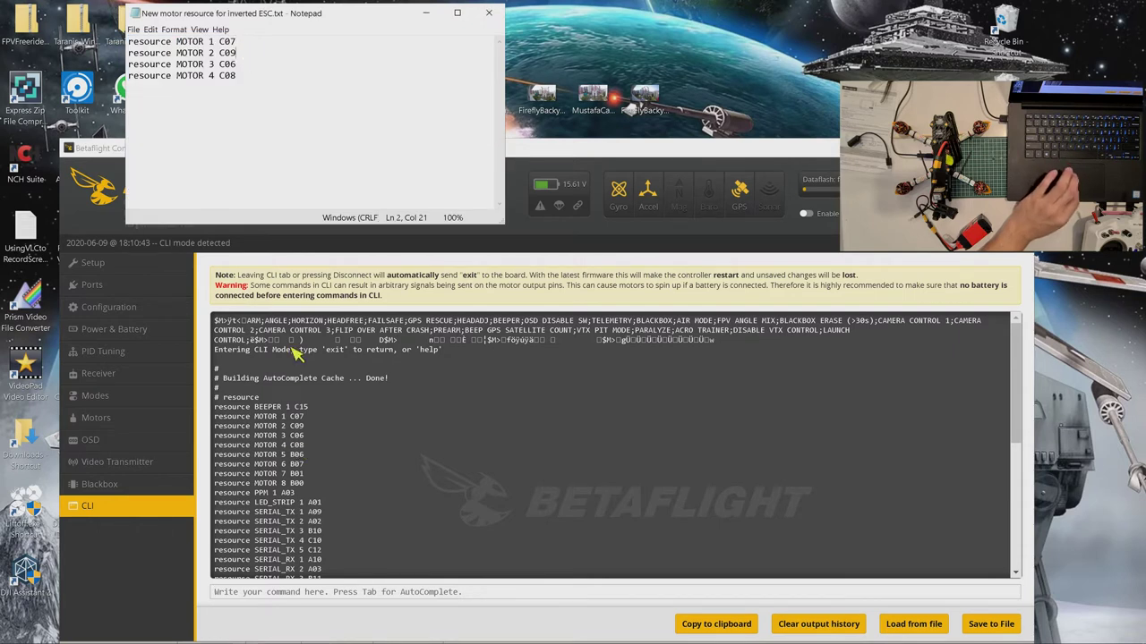
left_click(247, 81, "shift")
left_click(247, 80)
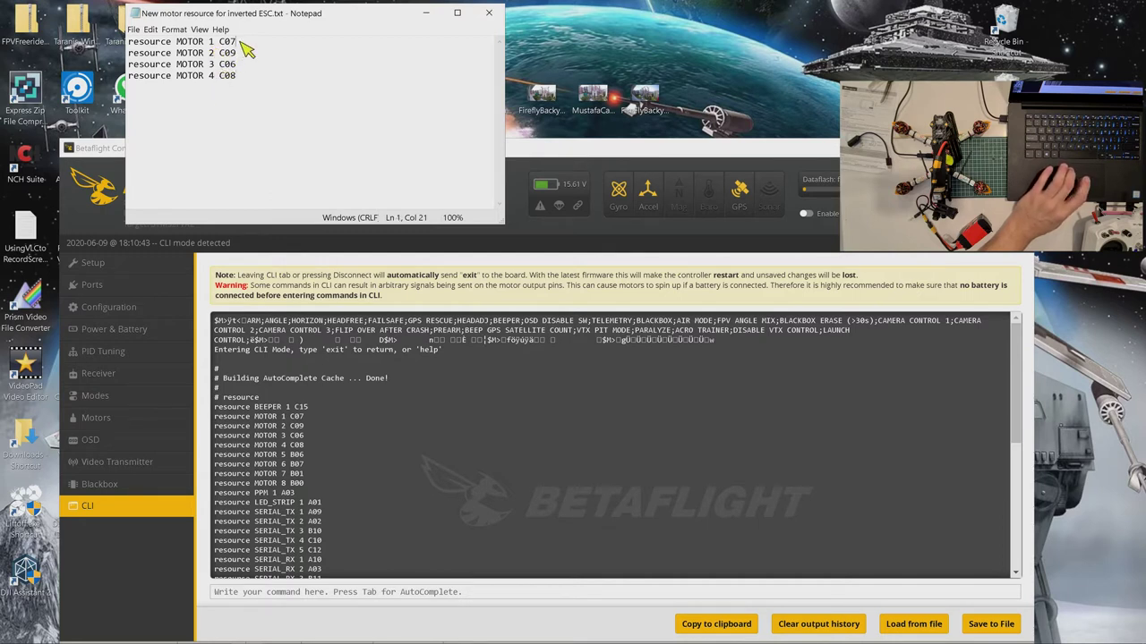
left_click(429, 12)
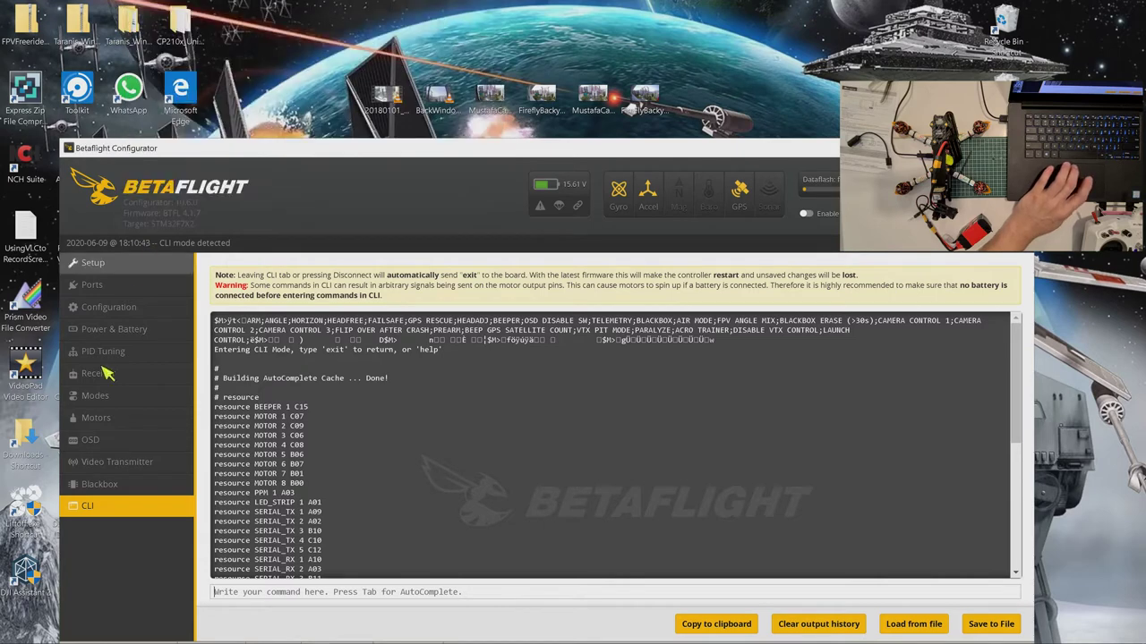
Leave the CLI, maximize the Betaflight window and enable motor test mode for the motors
left_click(104, 399)
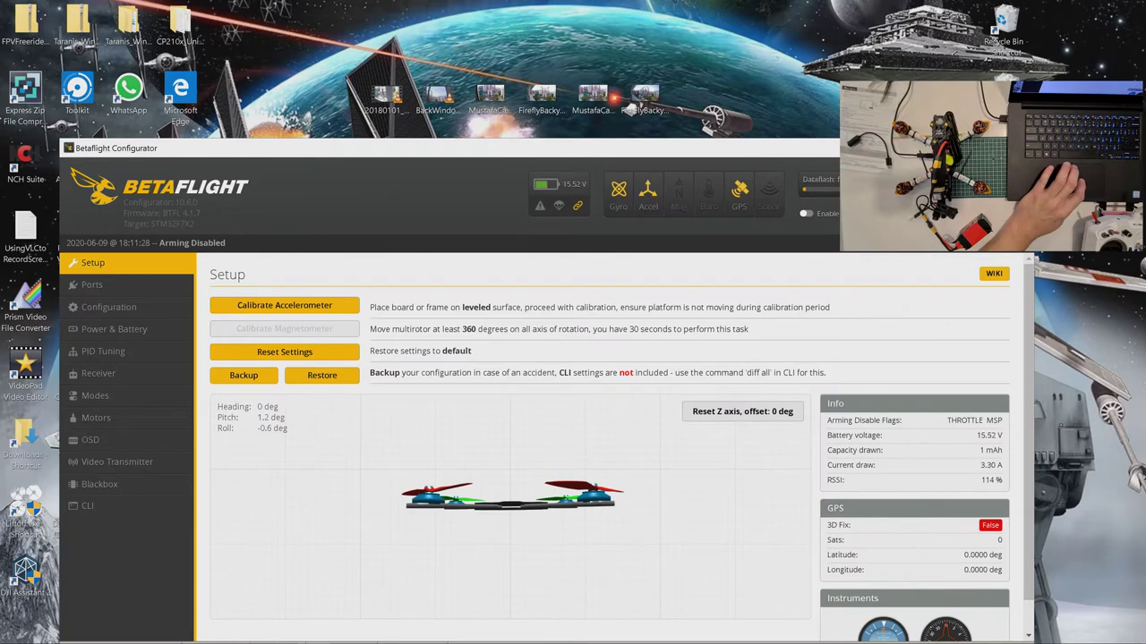
double_click(201, 148)
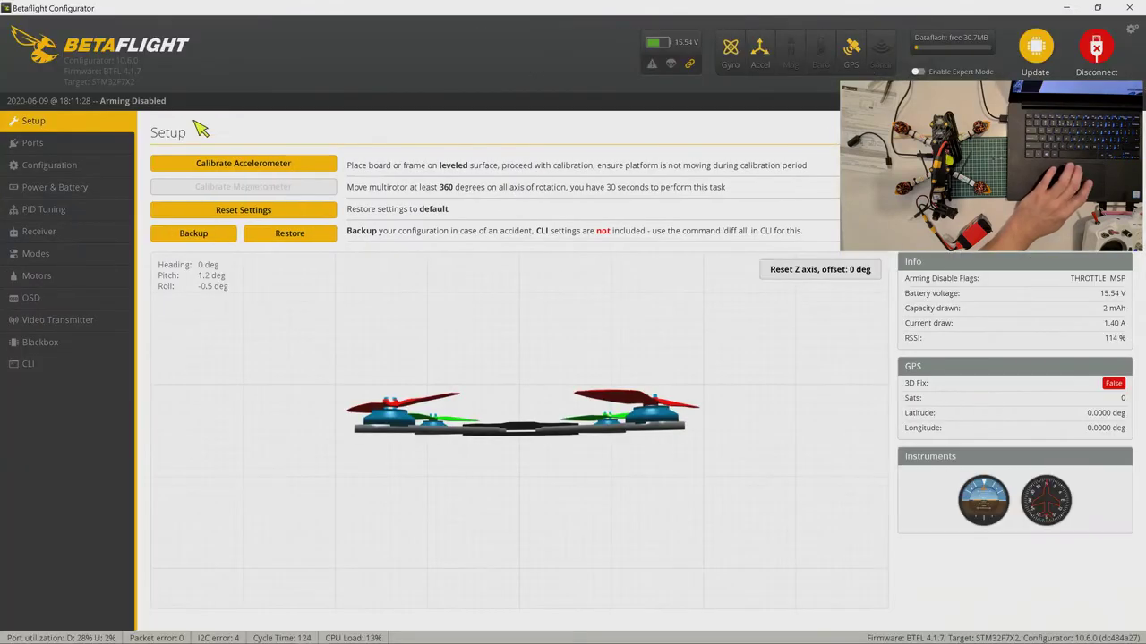
left_click(47, 281)
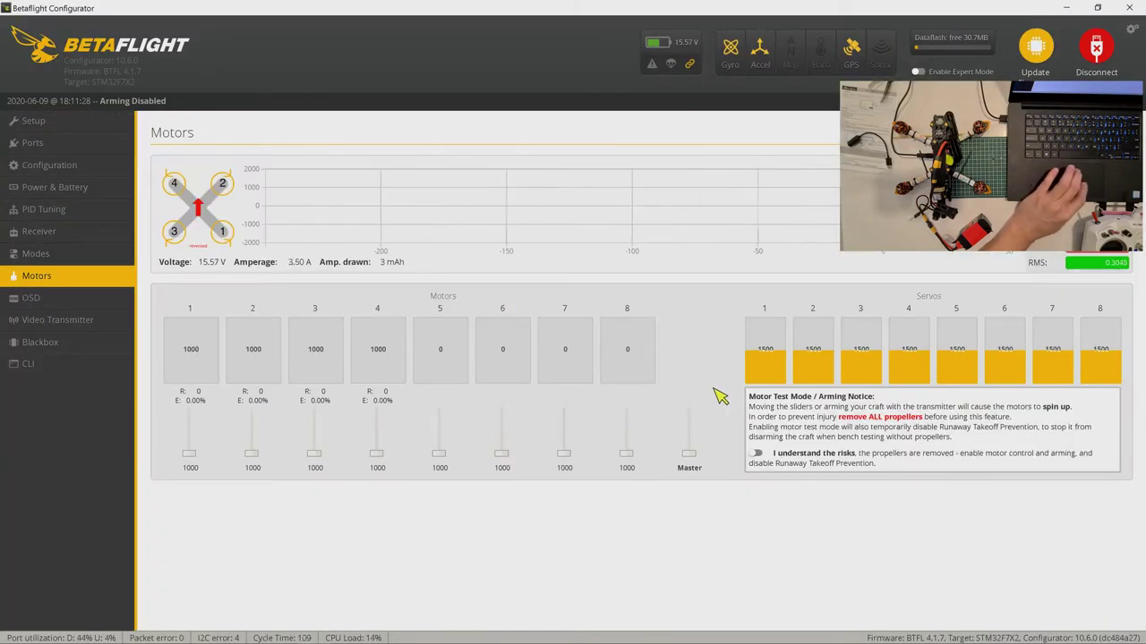
left_click(756, 453)
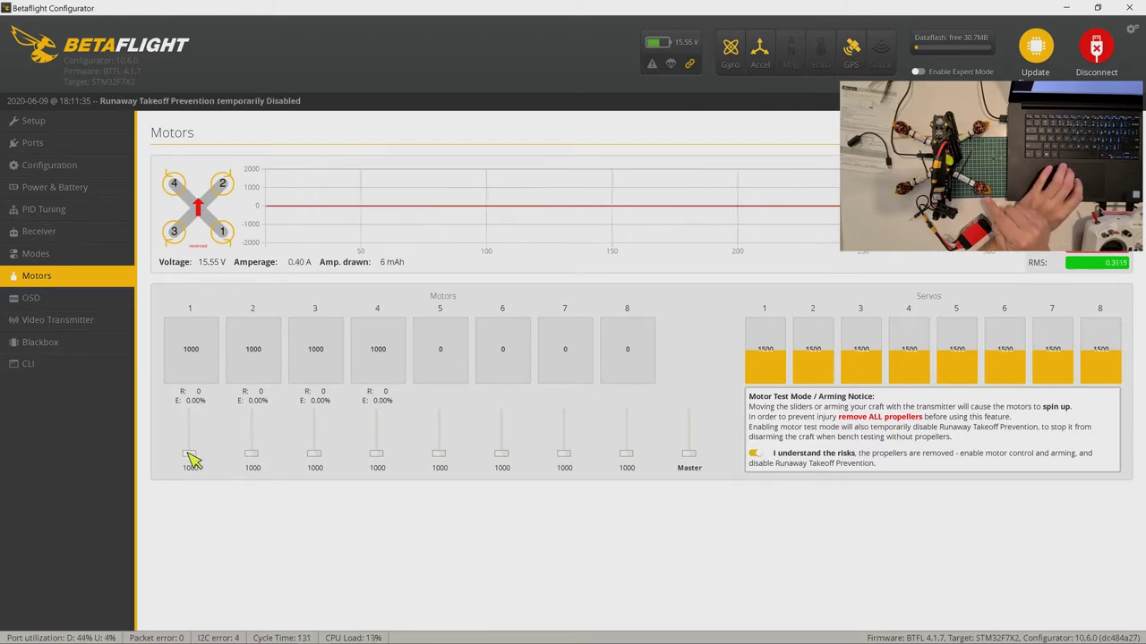
Spin motors 1 to 4 one at a time at low throttle, return them to 1000 and disable motor test mode
left_click_drag(190, 455, 191, 451)
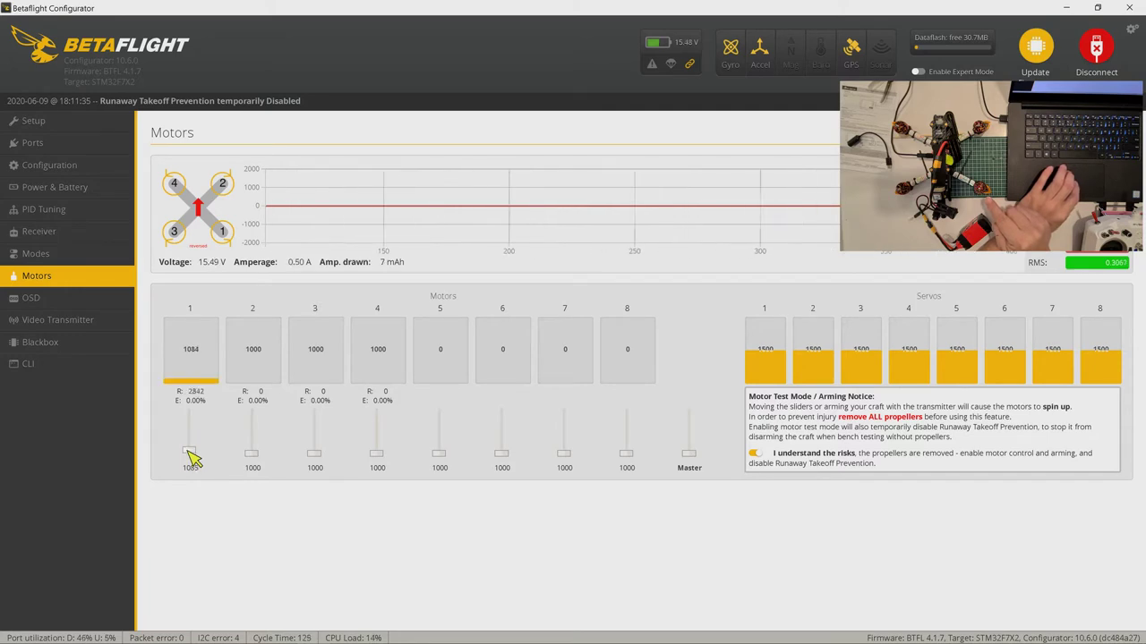
left_click_drag(193, 459, 191, 522)
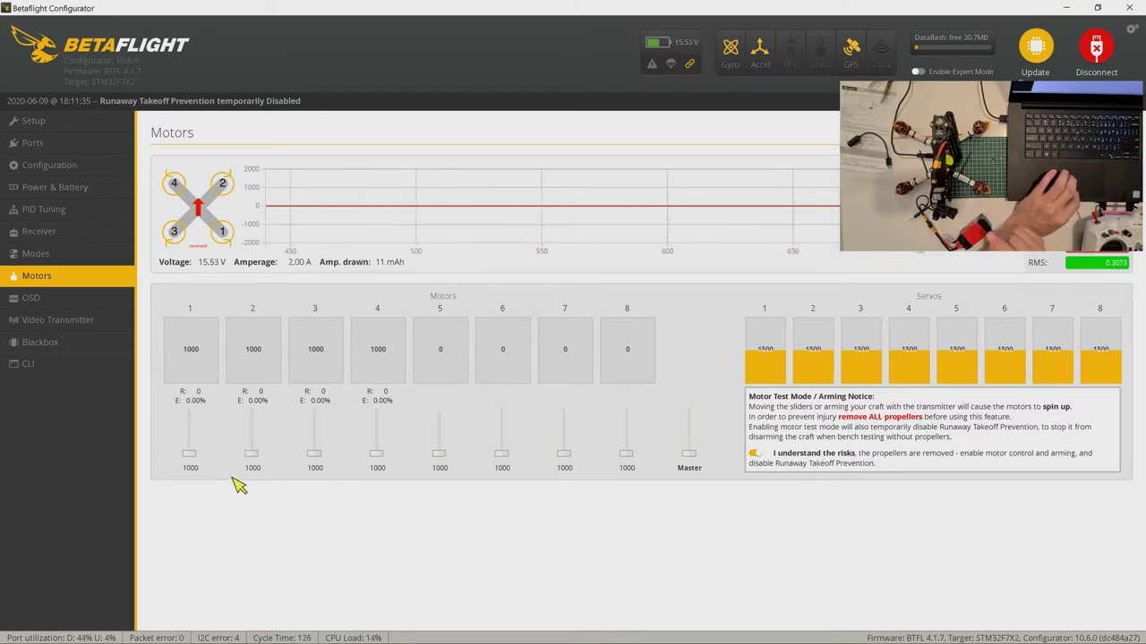
left_click_drag(254, 465, 254, 465)
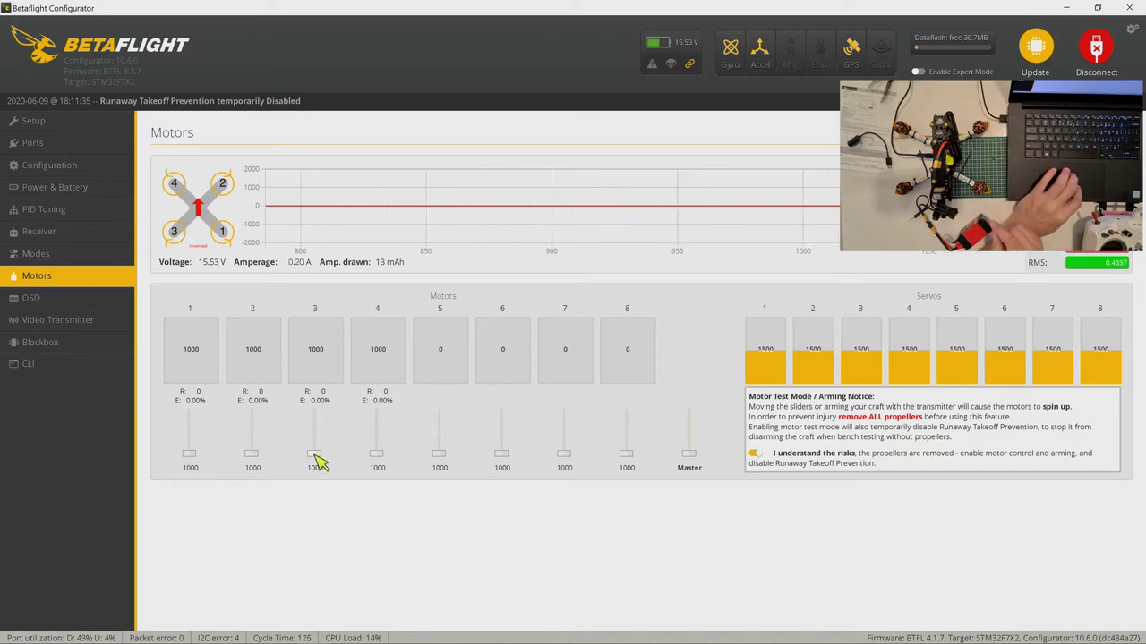
left_click_drag(318, 462, 318, 460)
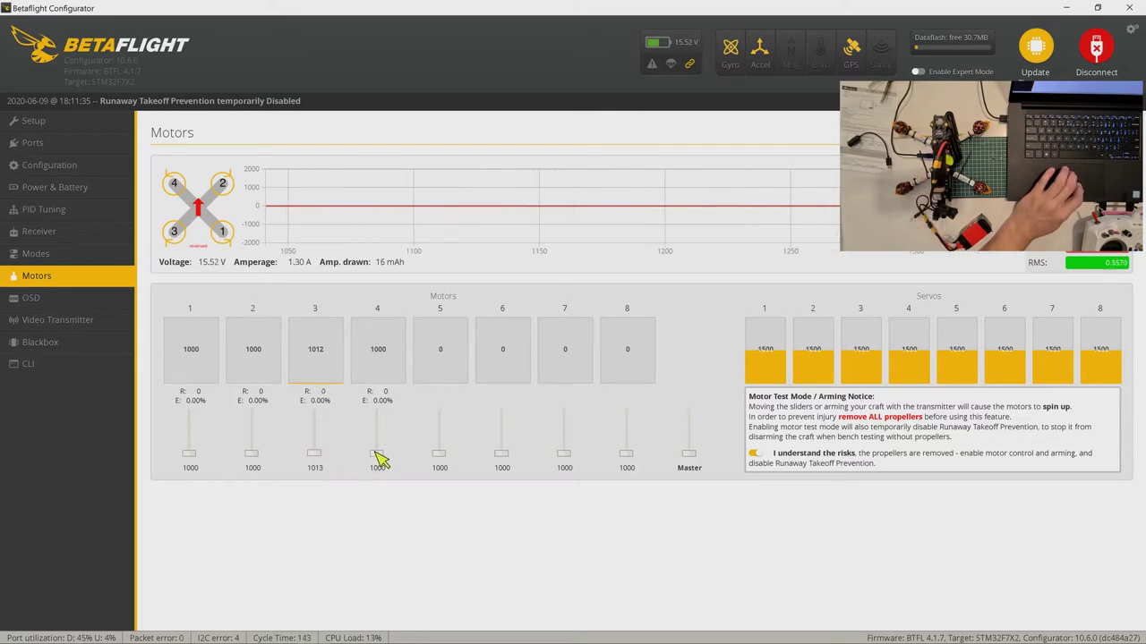
left_click_drag(377, 456, 377, 458)
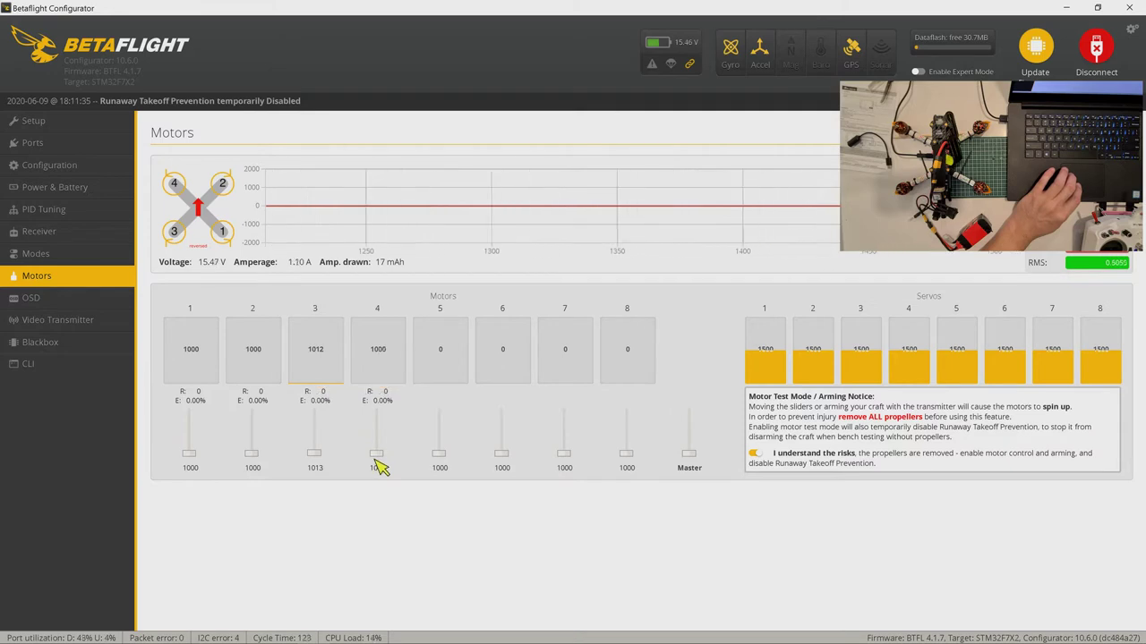
left_click_drag(317, 462, 324, 494)
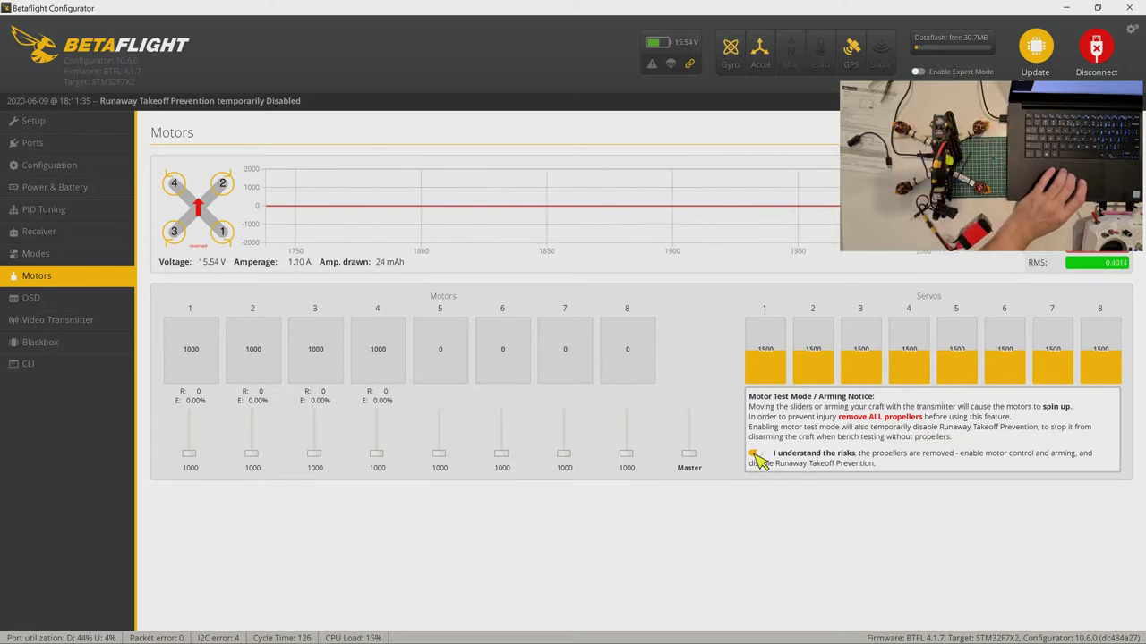
left_click(755, 453)
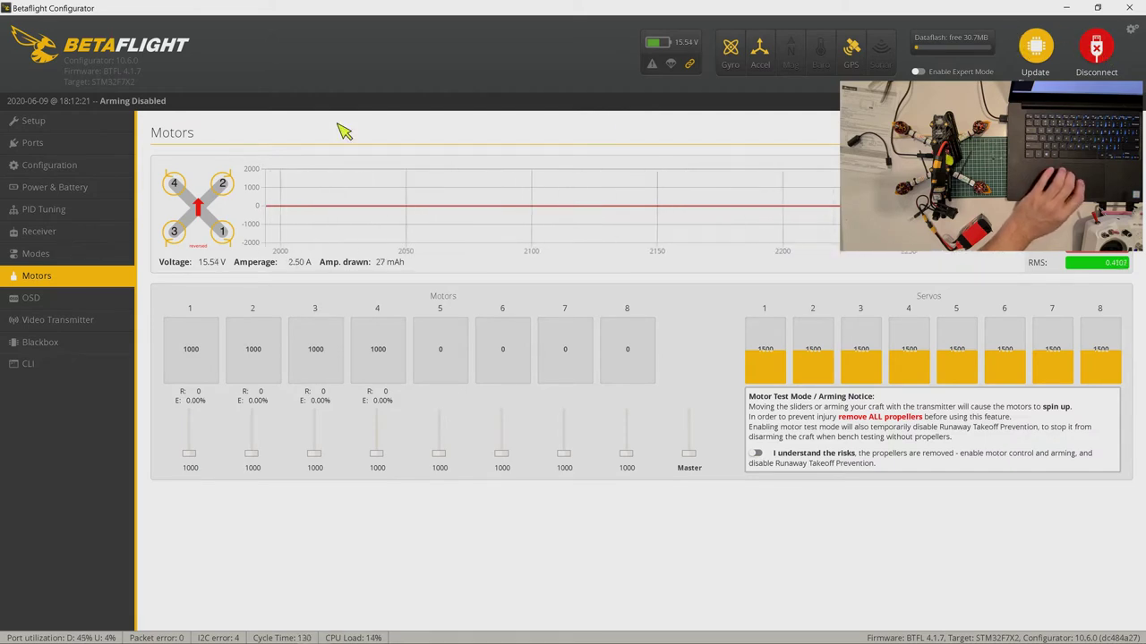
Review the OSD elements and preview, and the video transmitter's selected mode and VTX table
left_click(31, 300)
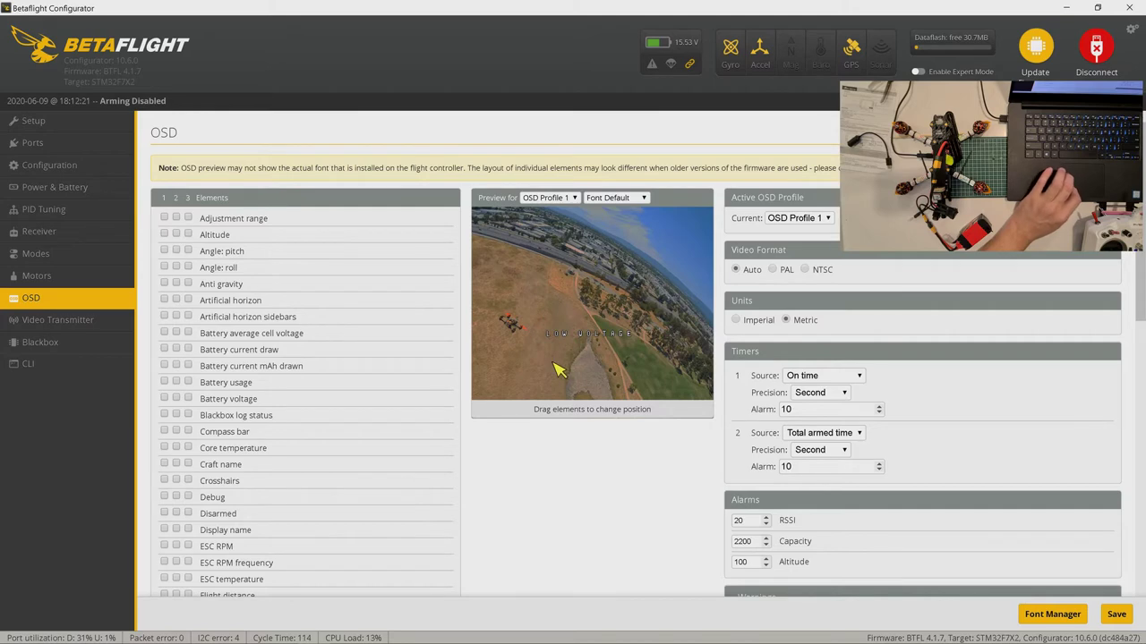
scroll(601, 376, "down", 2)
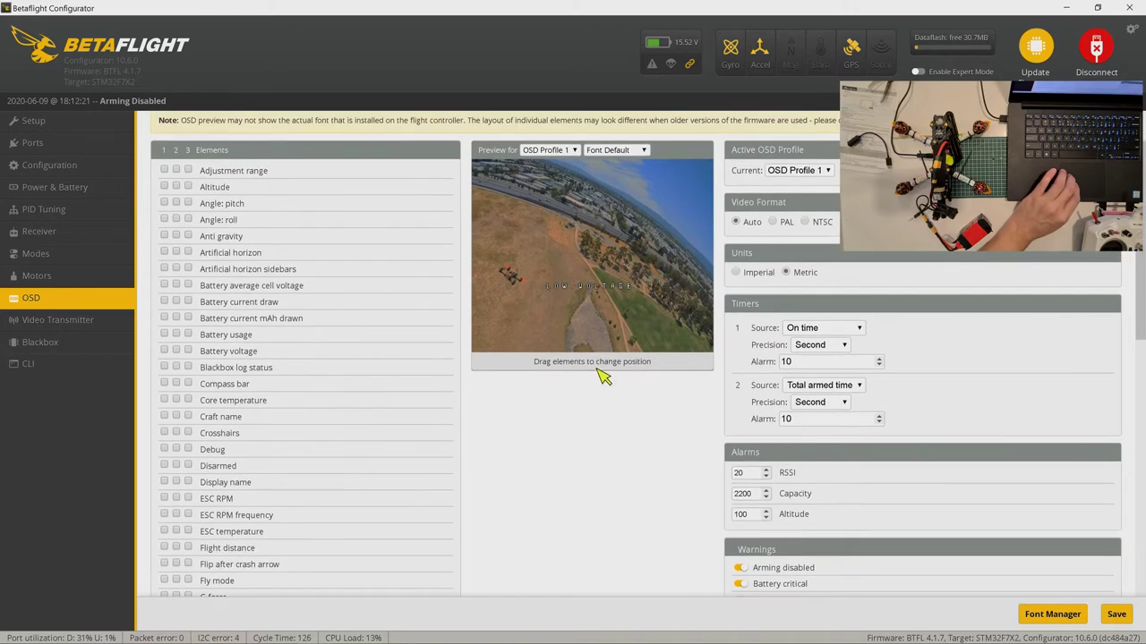
scroll(601, 376, "up", 2)
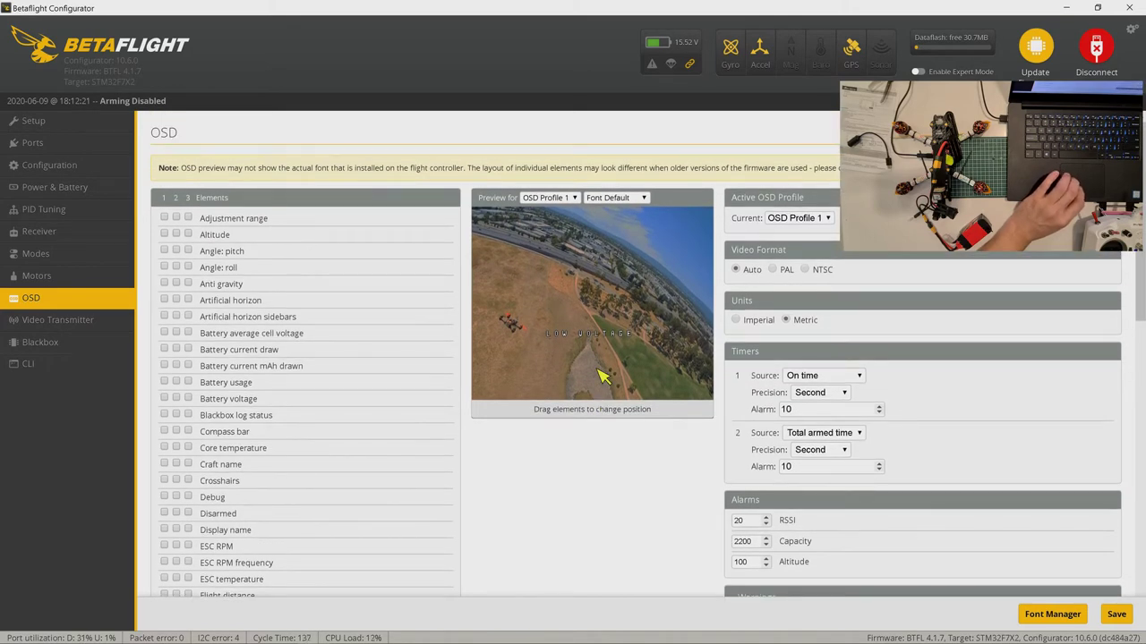
left_click(40, 331)
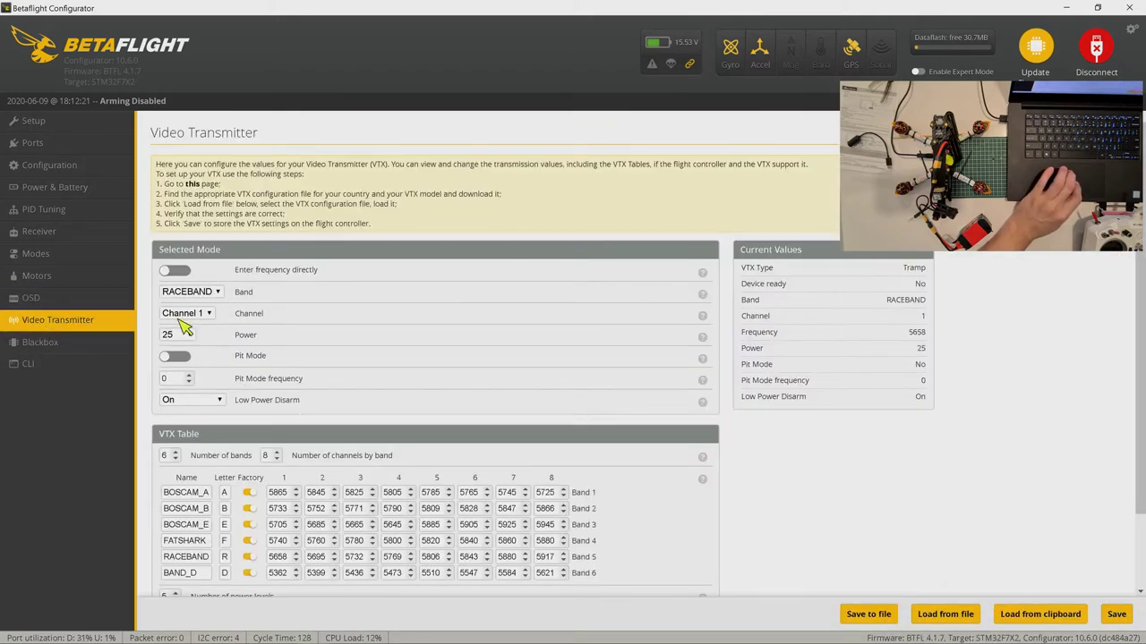
scroll(284, 367, "down", 1)
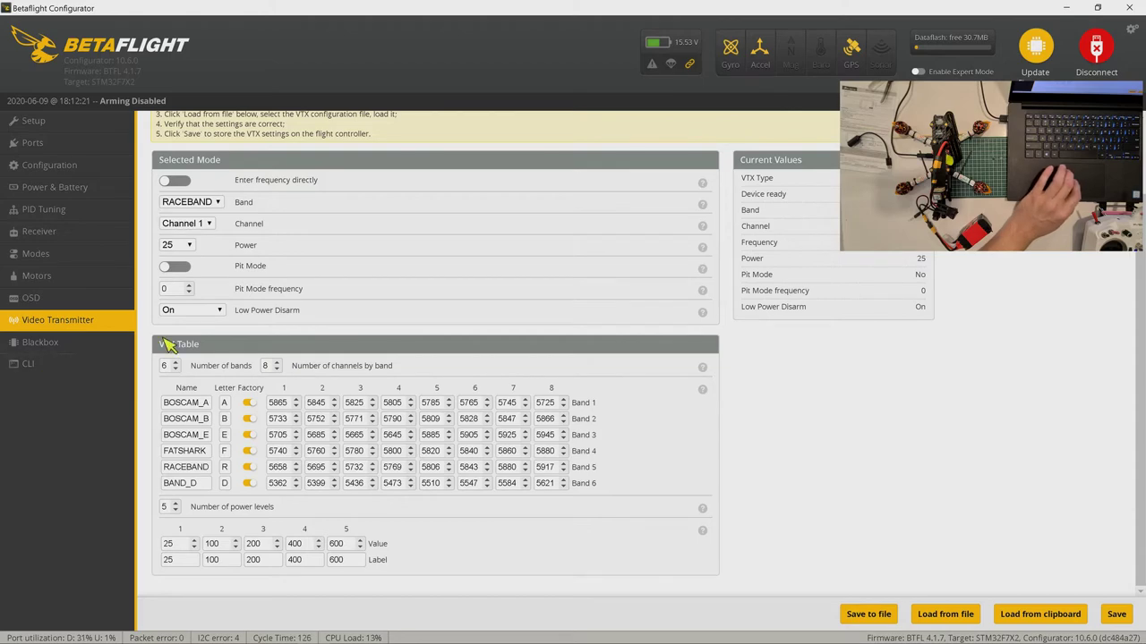
Disconnect the flight controller from Betaflight and minimize the configurator
left_click(1101, 56)
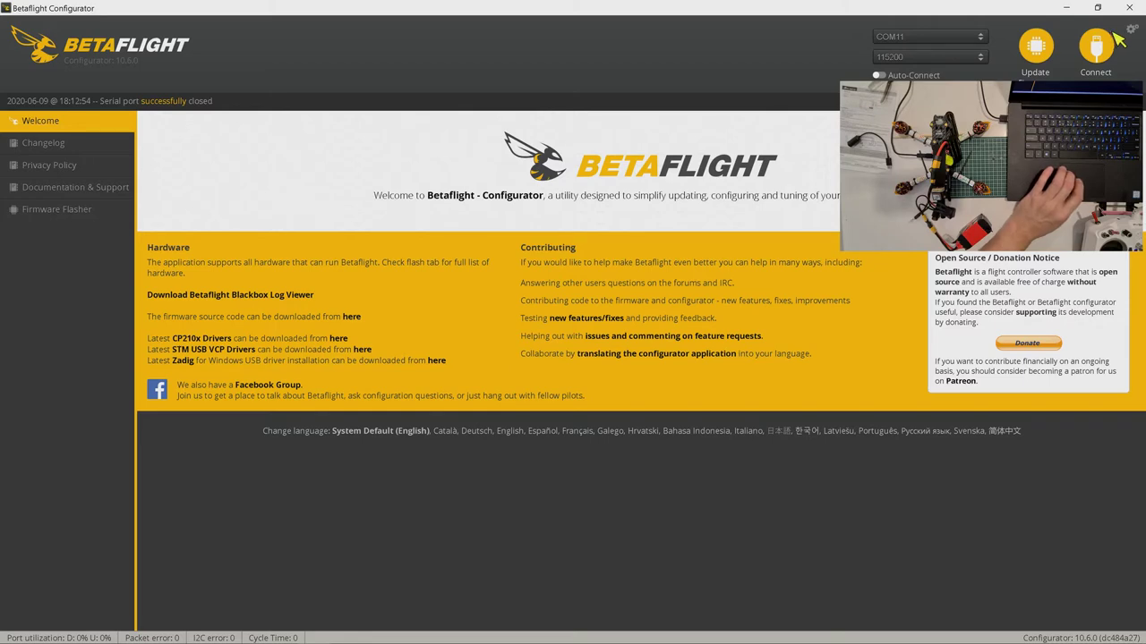
left_click(1079, 7)
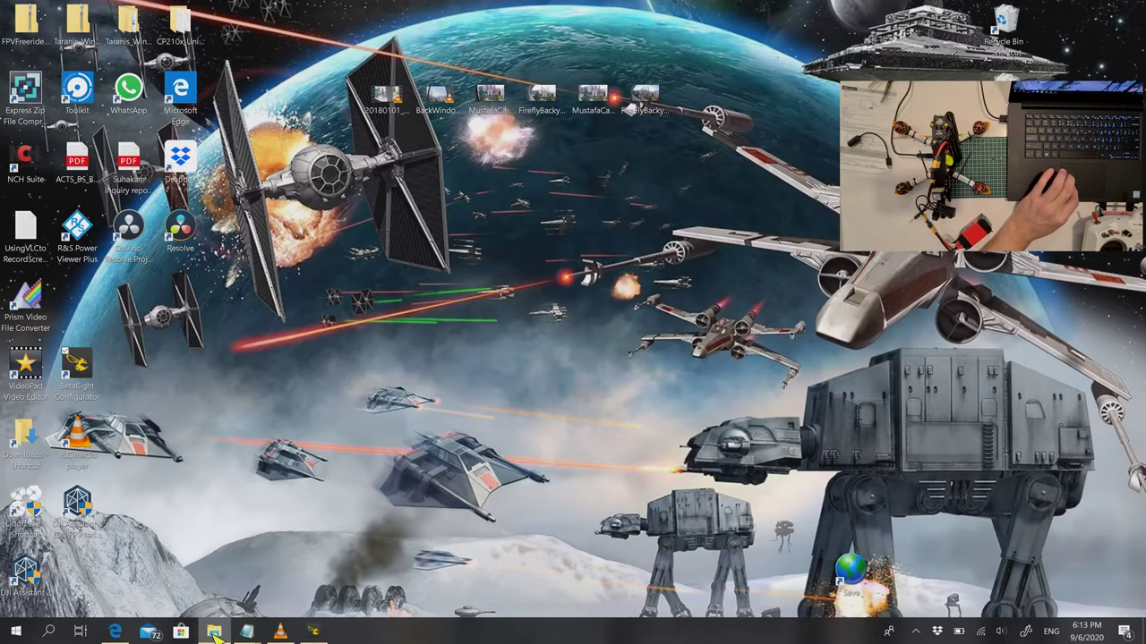
Launch BLHeliSuite32.exe from Documents\Betaflight\BL_Heli_32\BLHeliSuite32_32709 and decline the offered update
left_click(214, 632)
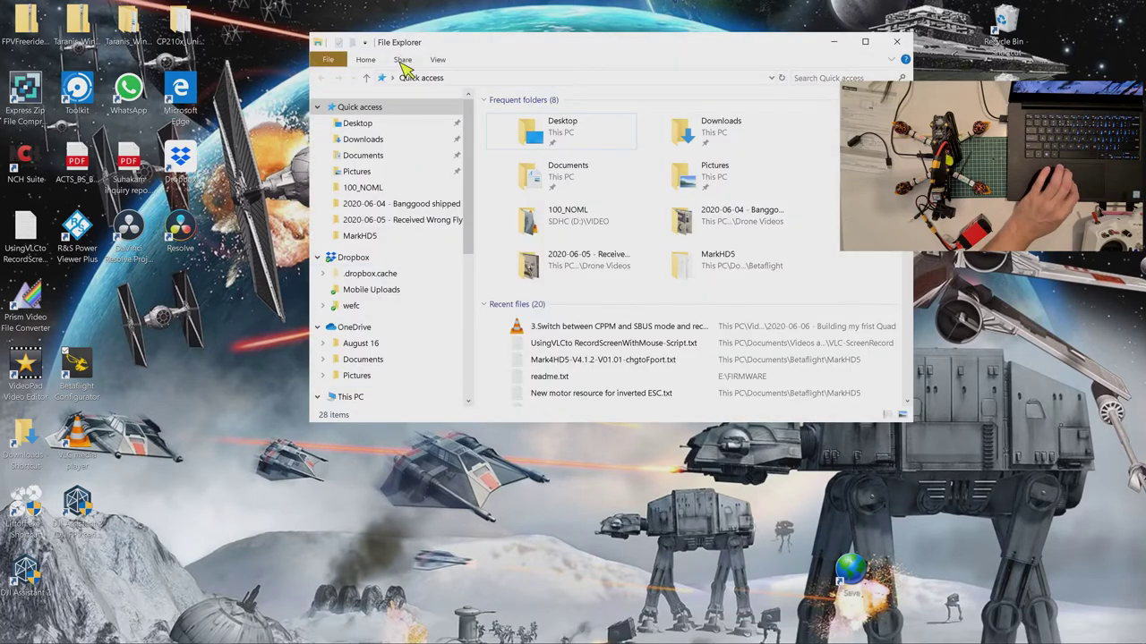
left_click(369, 155)
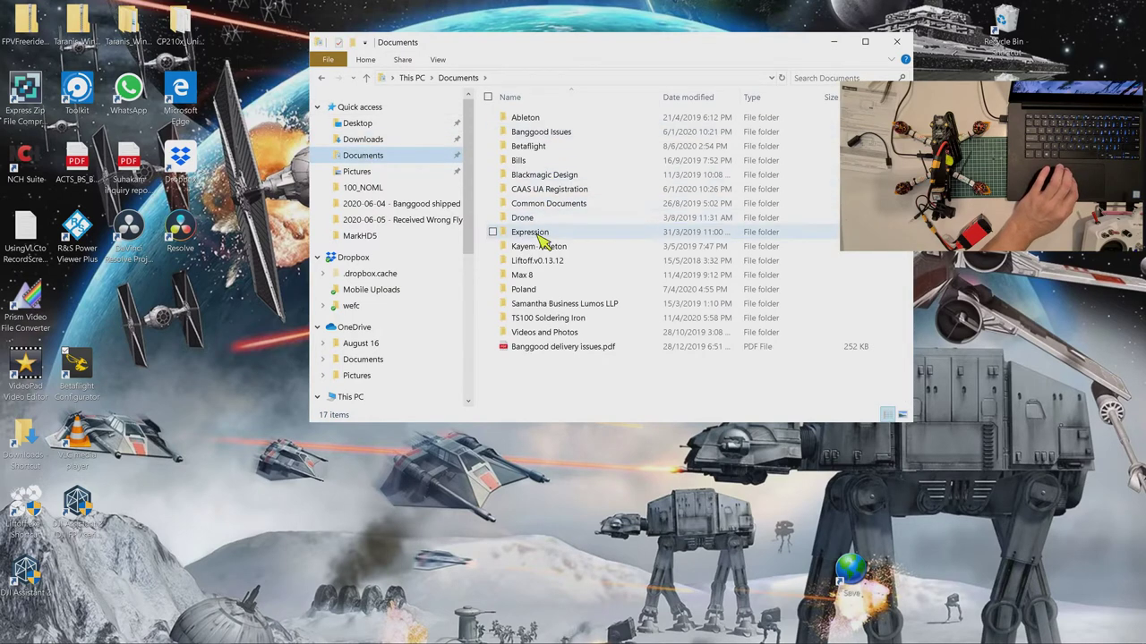
double_click(530, 147)
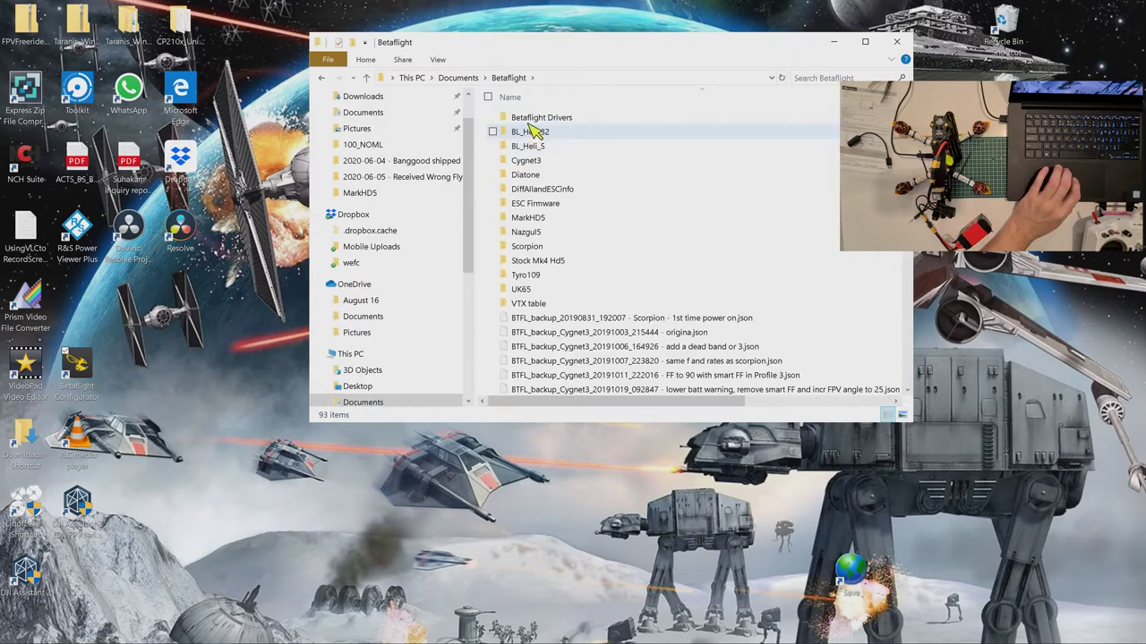
left_click(530, 133)
double_click(536, 140)
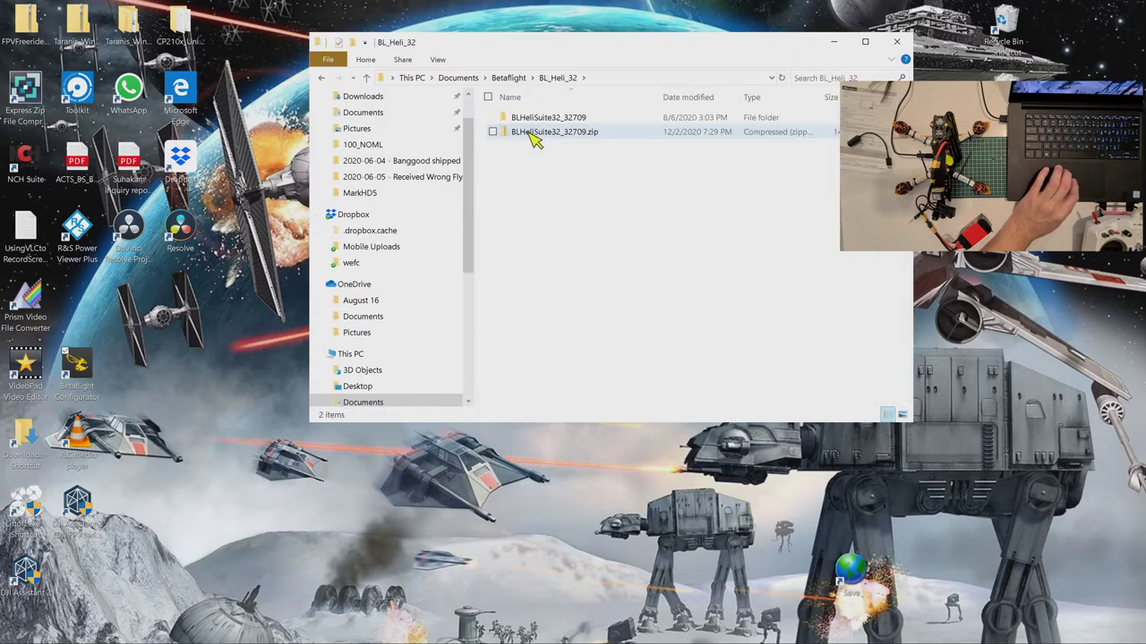
double_click(554, 120)
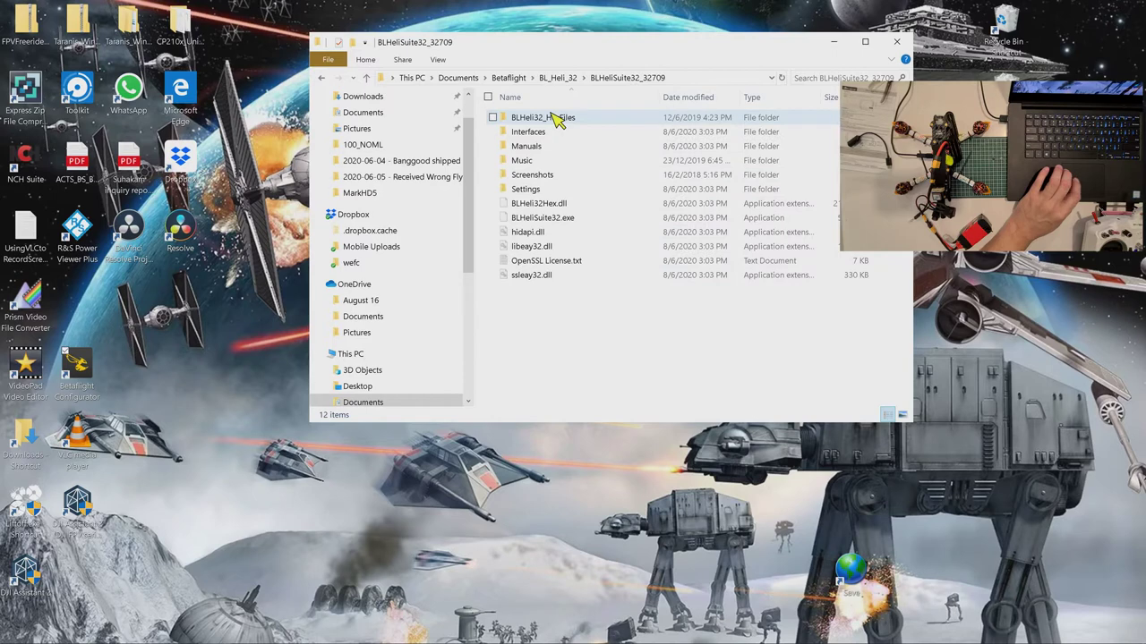
left_click(548, 226)
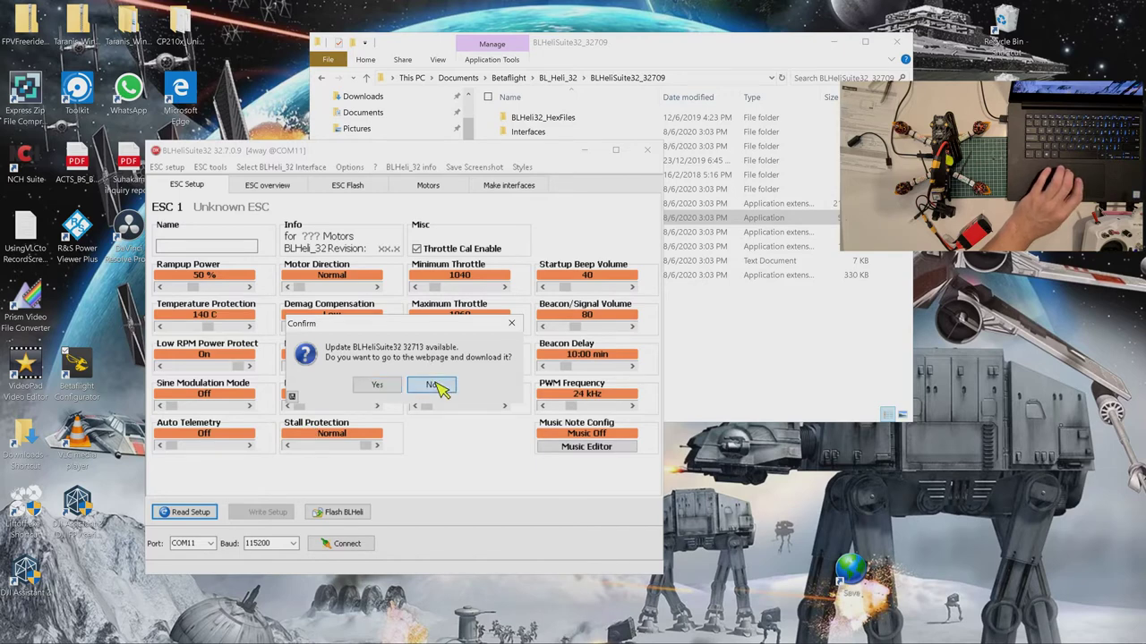
left_click(433, 385)
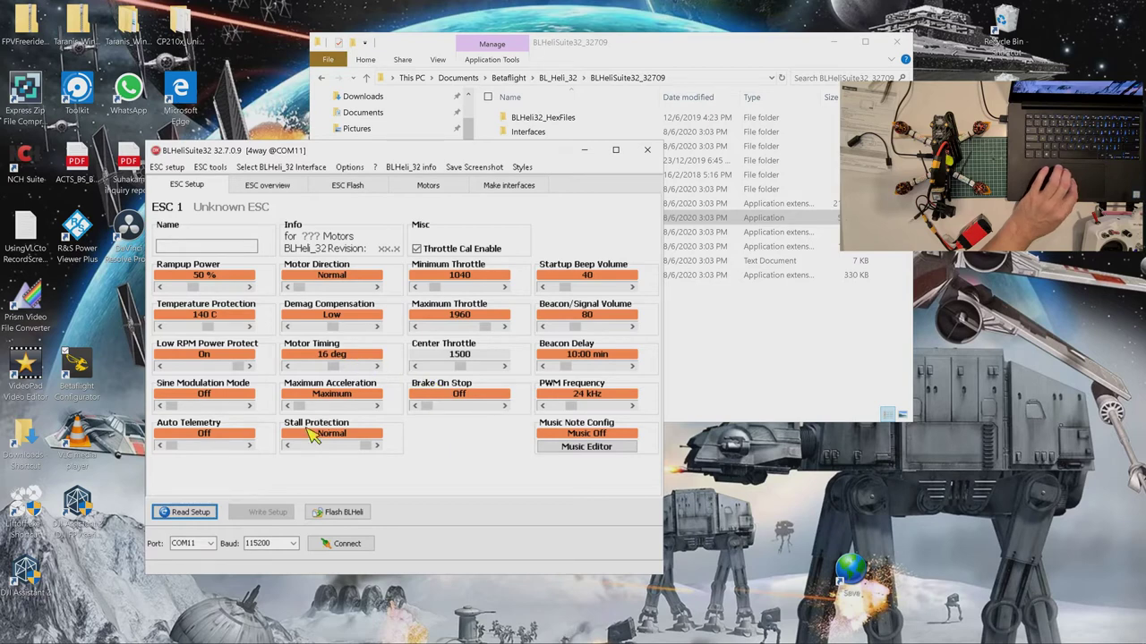
Read the setup of all four ESCs through COM11, repeating the read once if no ESC is found
left_click(186, 513)
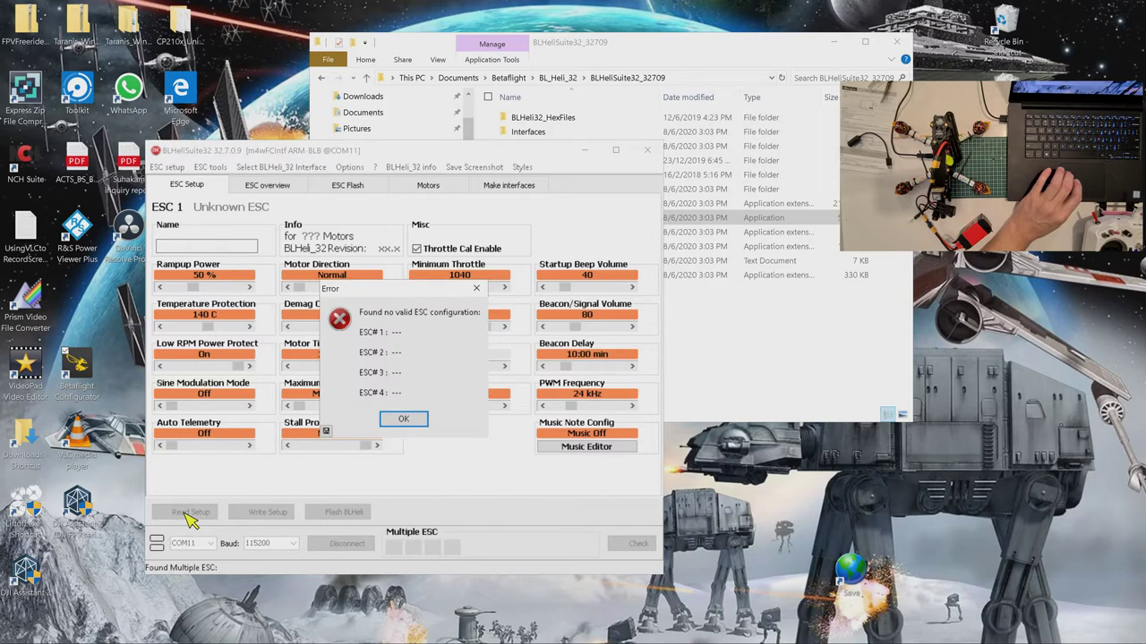
left_click(405, 420)
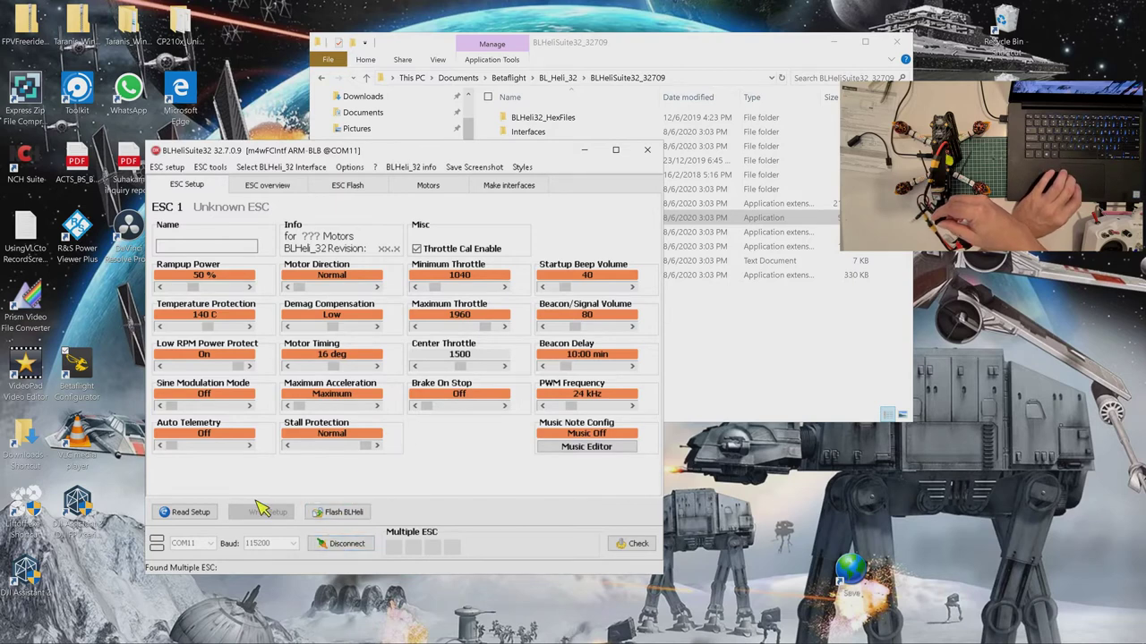
left_click(189, 514)
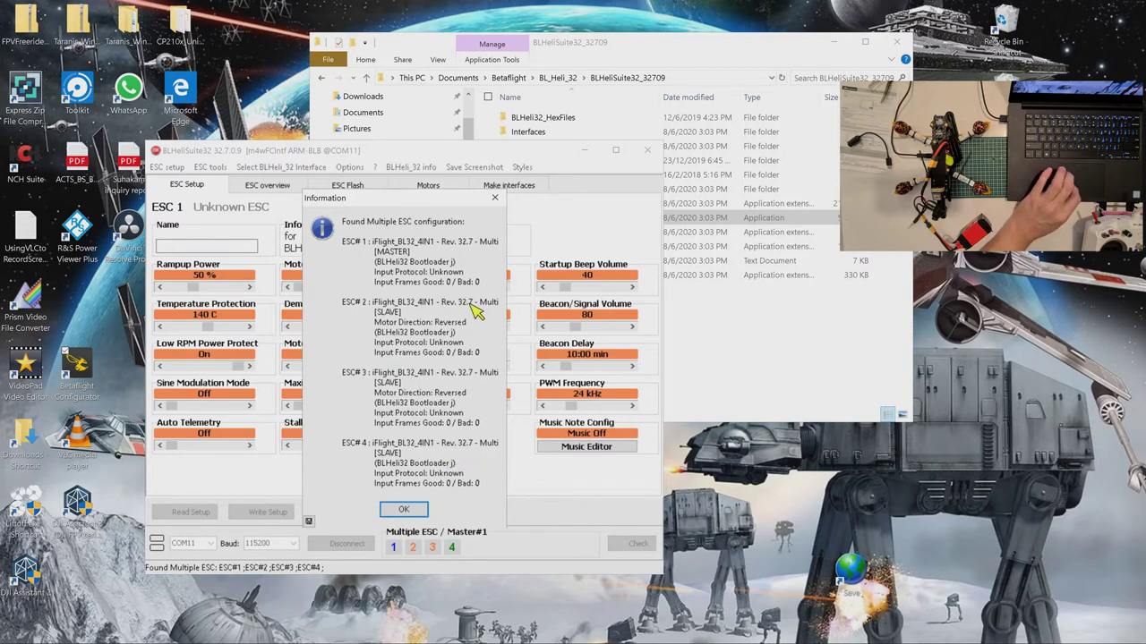
left_click(402, 510)
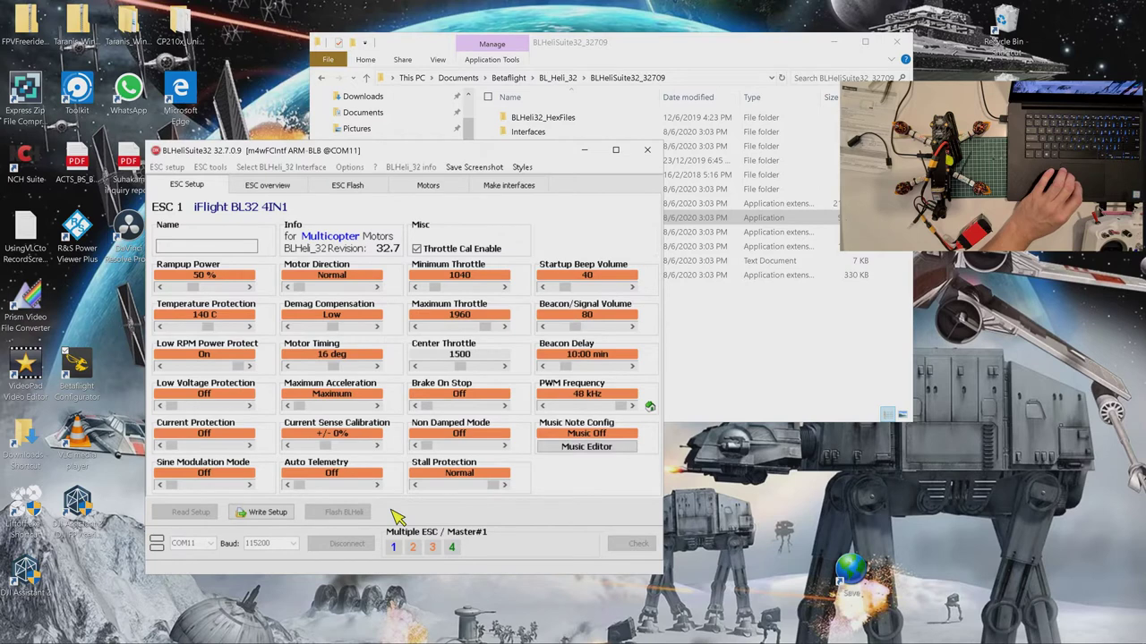
left_click(544, 406)
left_click(545, 407)
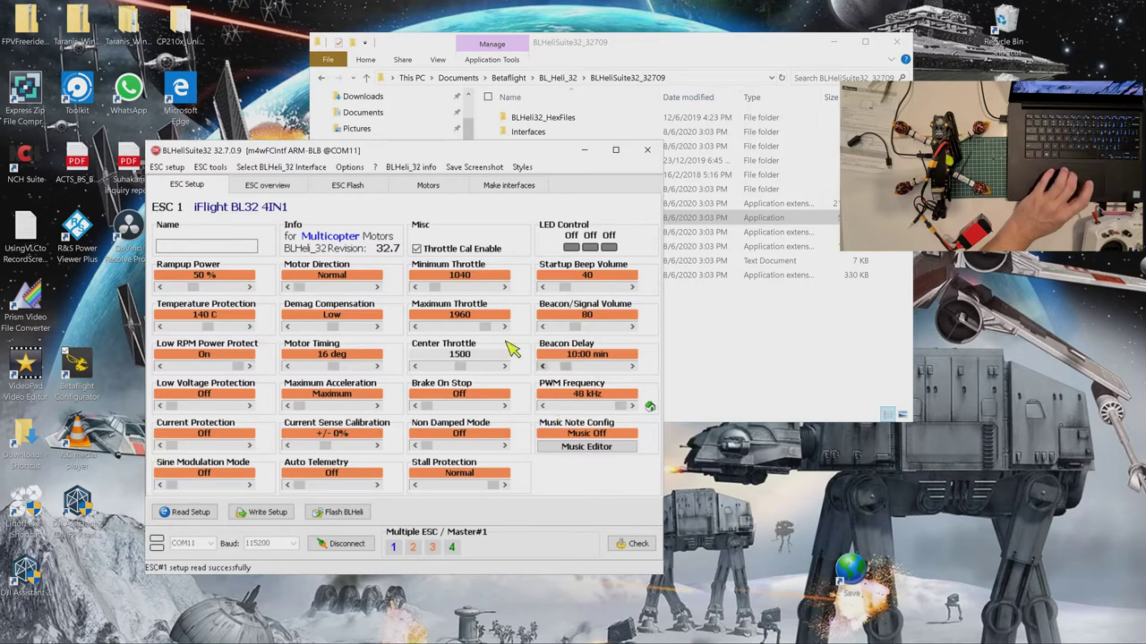
Check the Motor Direction setting of ESC 1 to 4 in the ESC overview
left_click(264, 184)
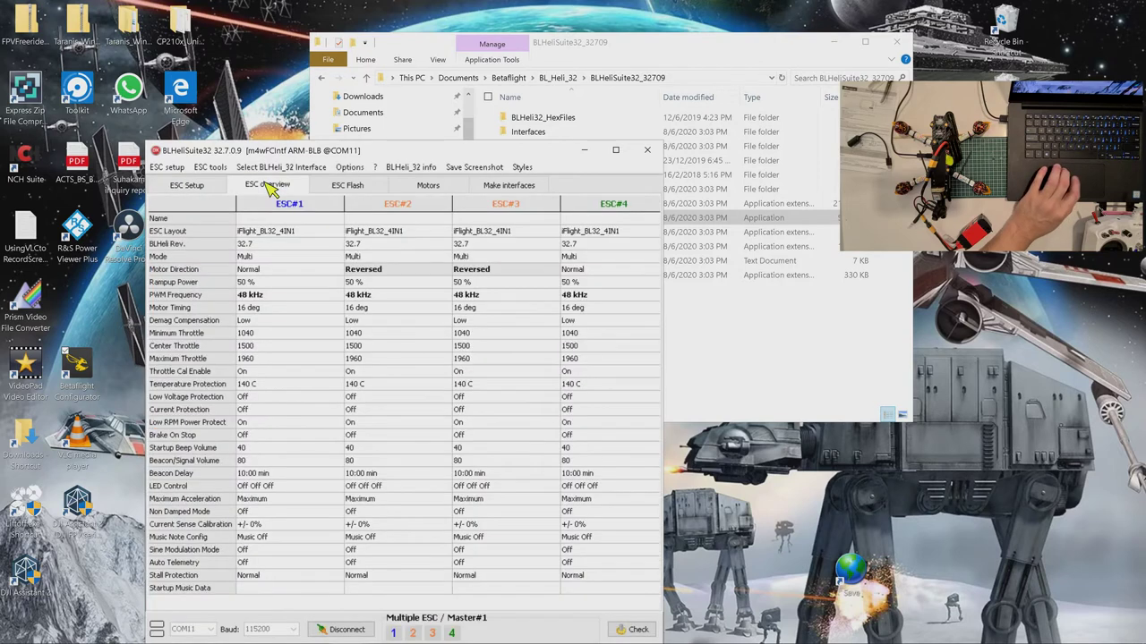
mouse_move(249, 271)
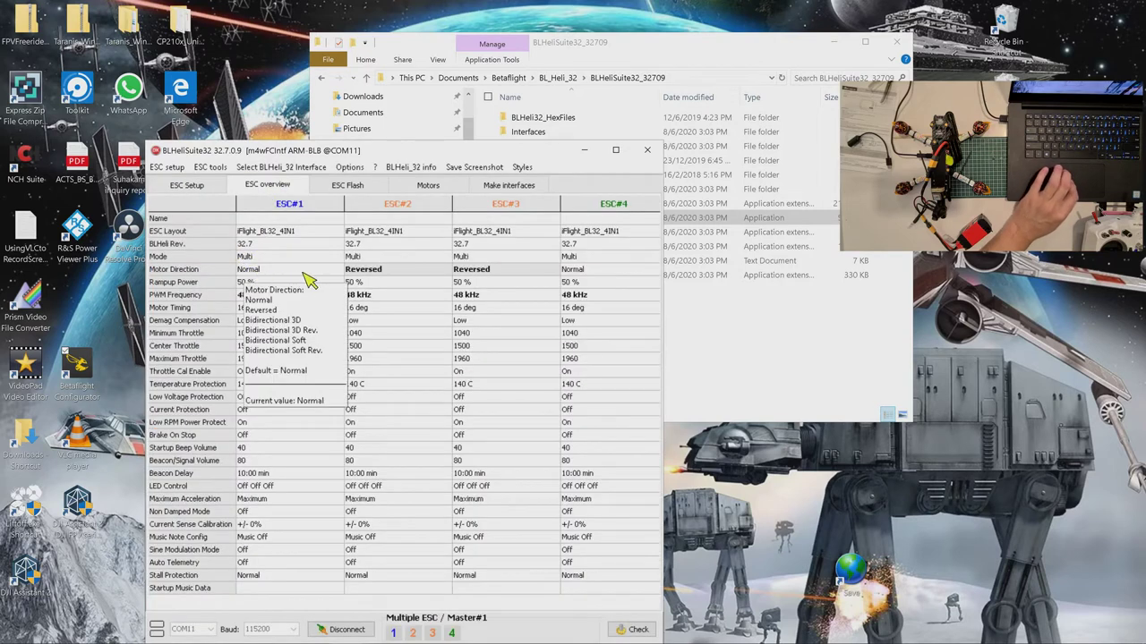
mouse_move(366, 273)
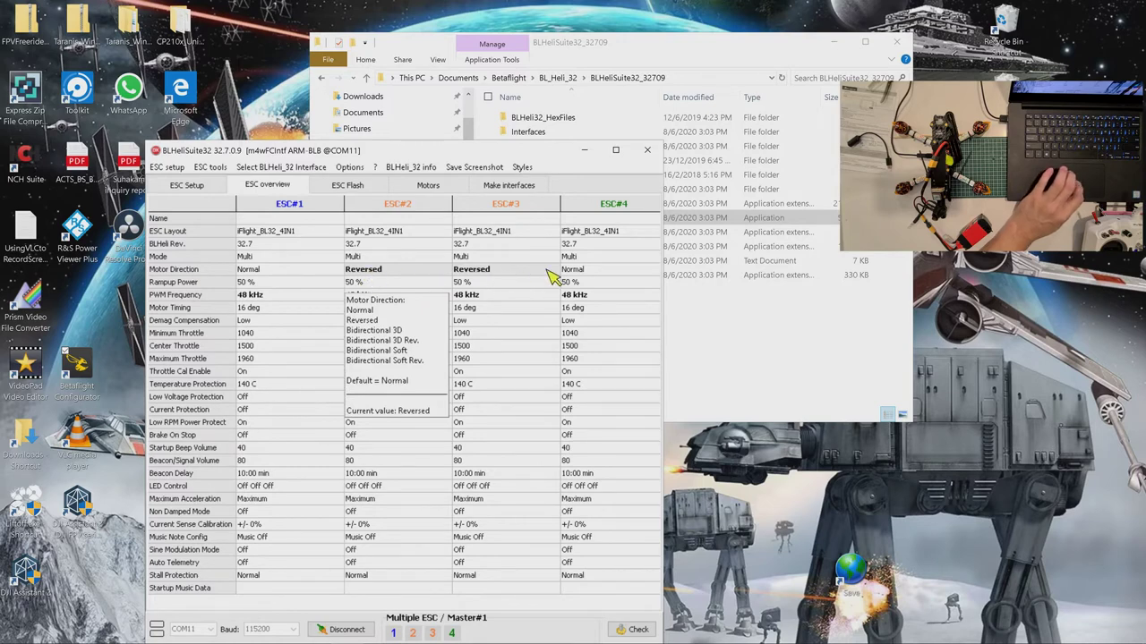
mouse_move(577, 275)
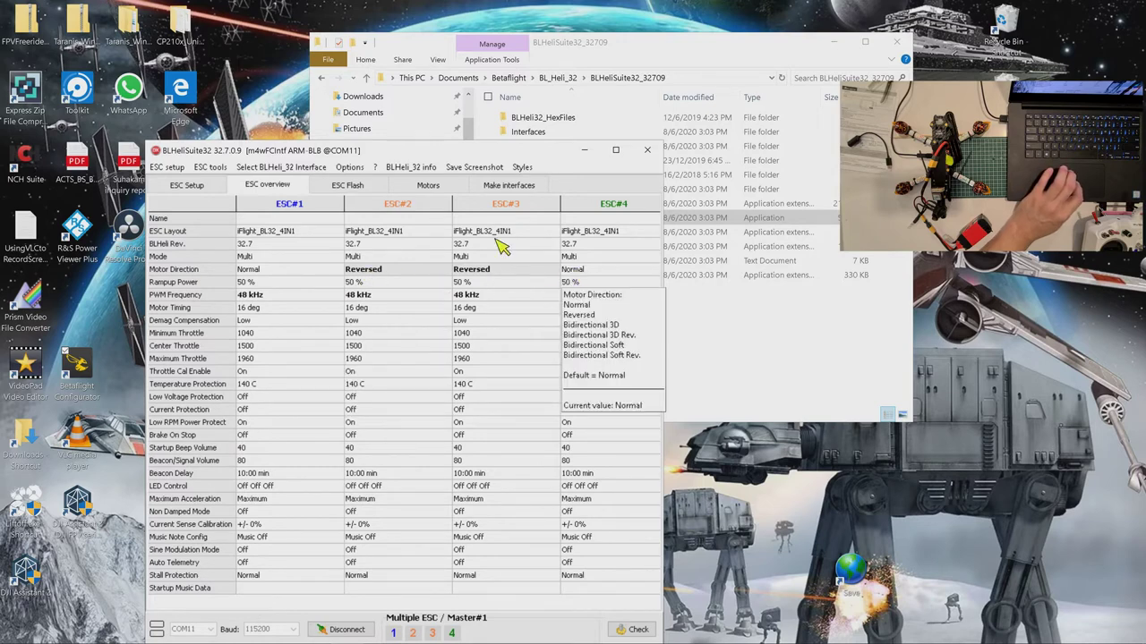
Select only ESC 1, set its Motor Direction to Reversed and write the setup to the ESC
left_click(178, 186)
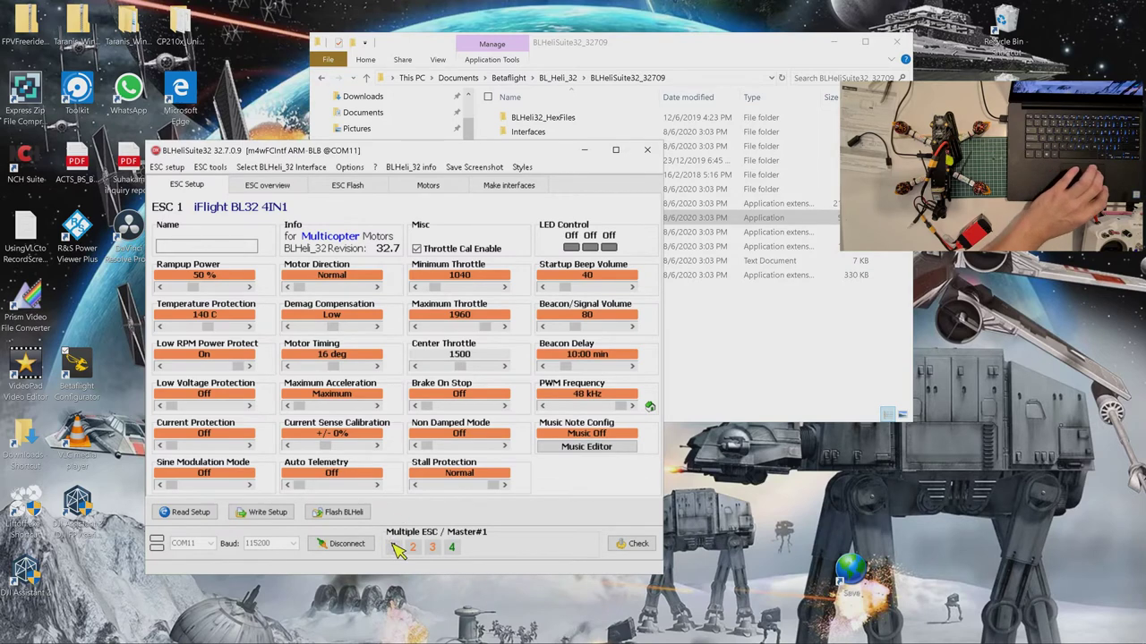
left_click(399, 547)
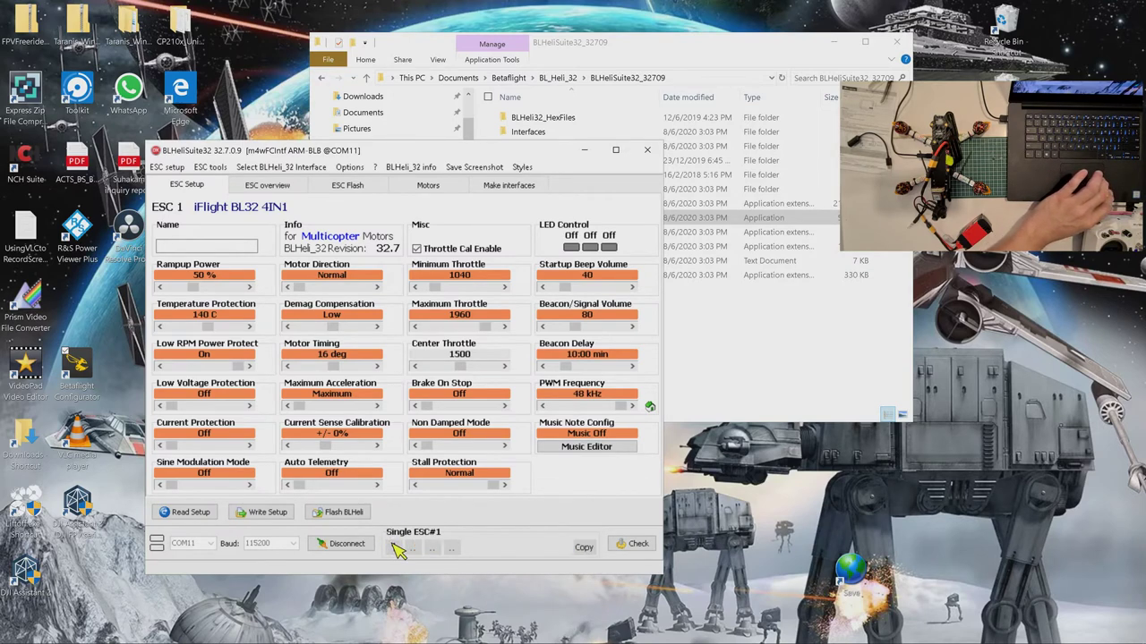
left_click(376, 286)
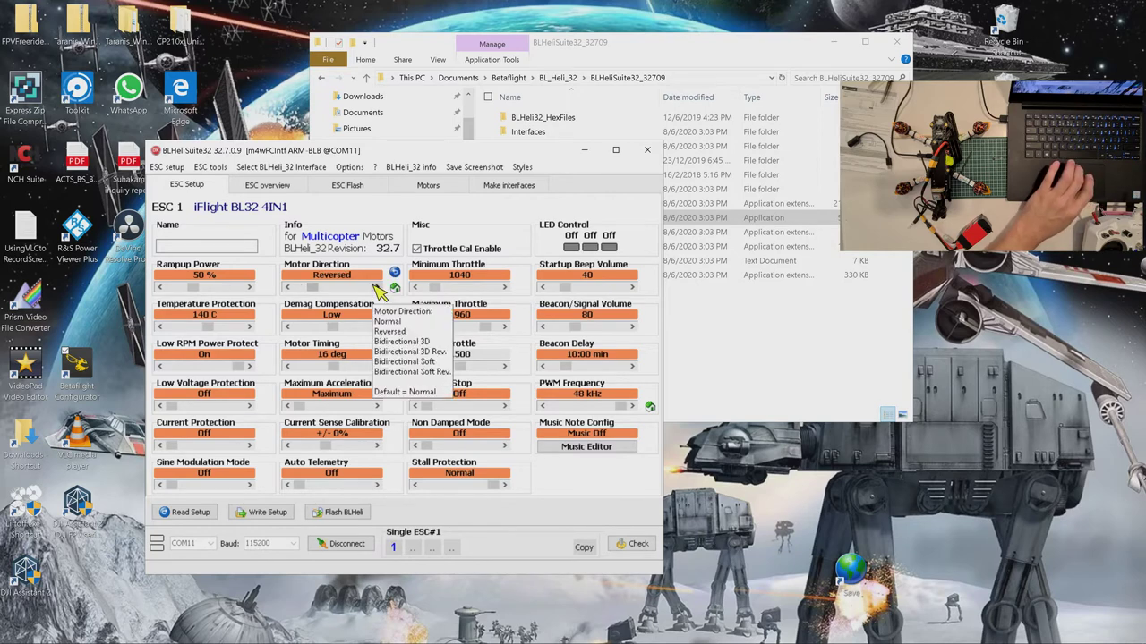
left_click(257, 514)
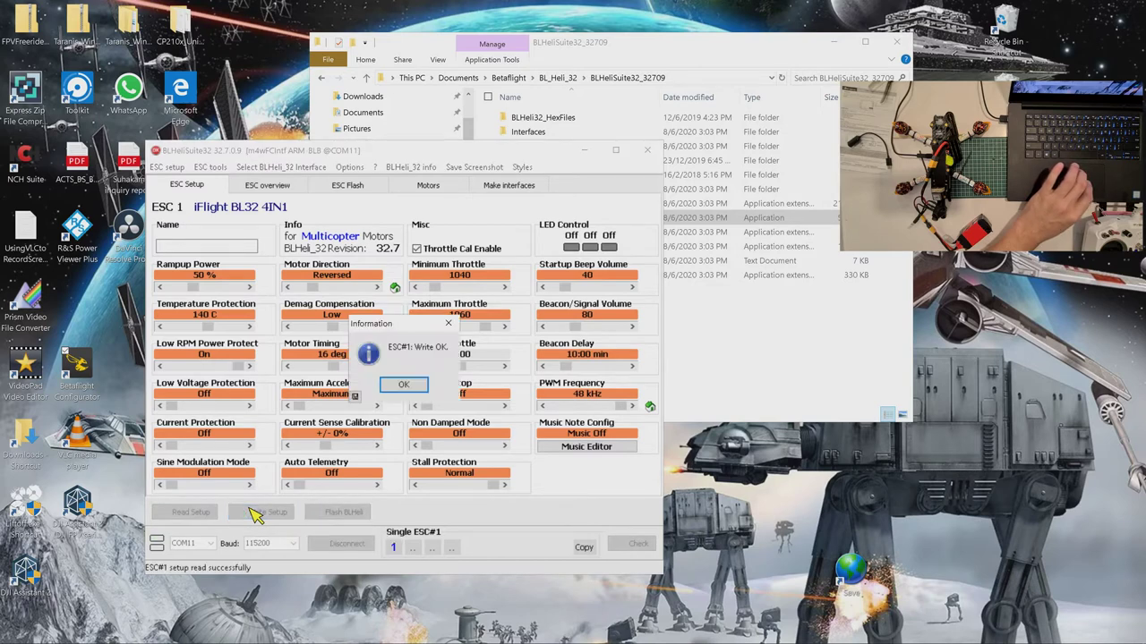
left_click(402, 386)
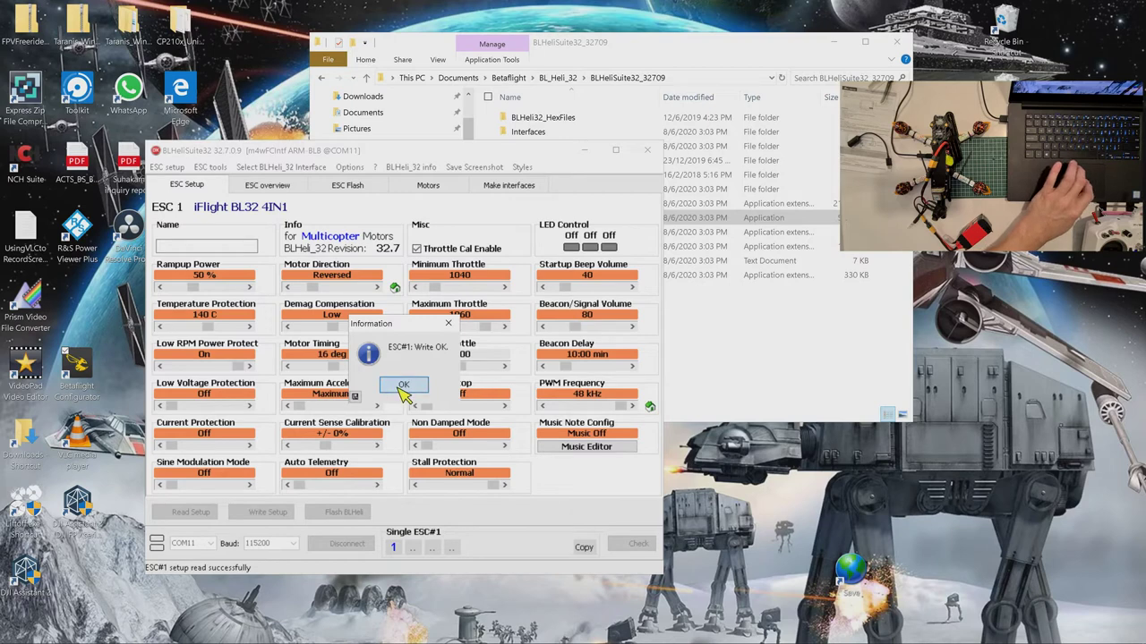
Check ESC 1 in the ESC overview, set its Motor Direction back to Normal and write the setup to the ESC
left_click(276, 186)
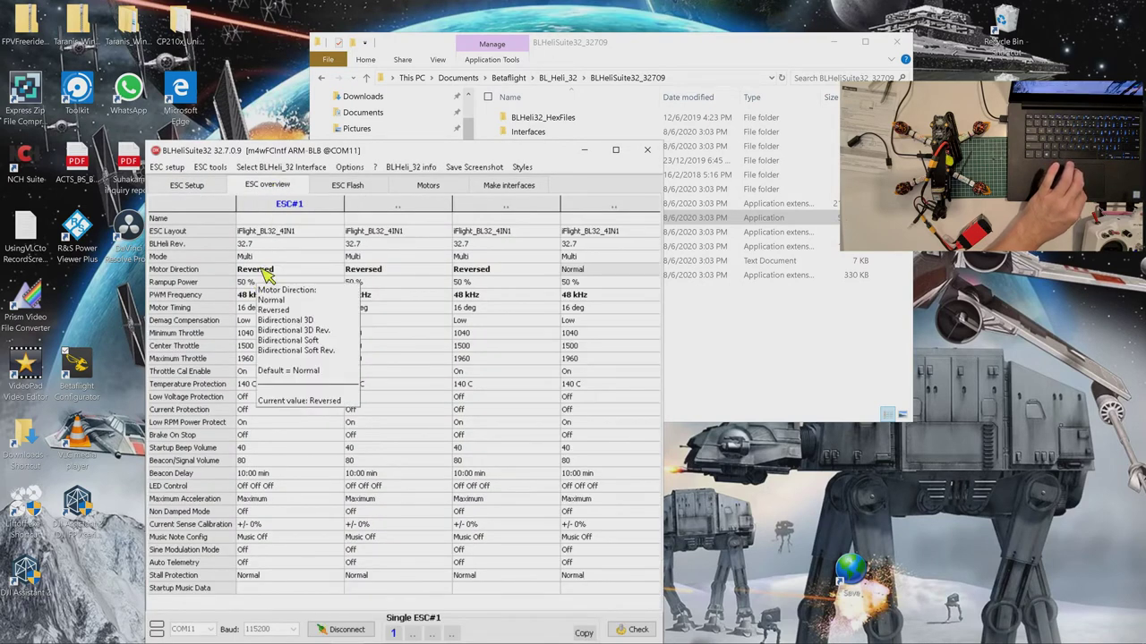
left_click(188, 184)
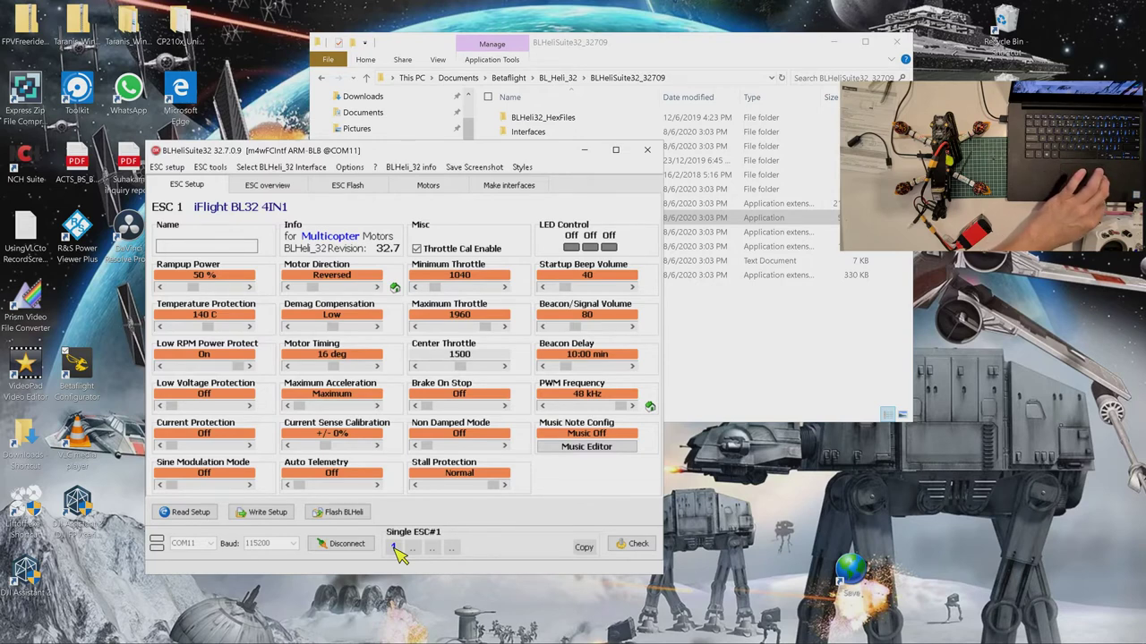
left_click(296, 287)
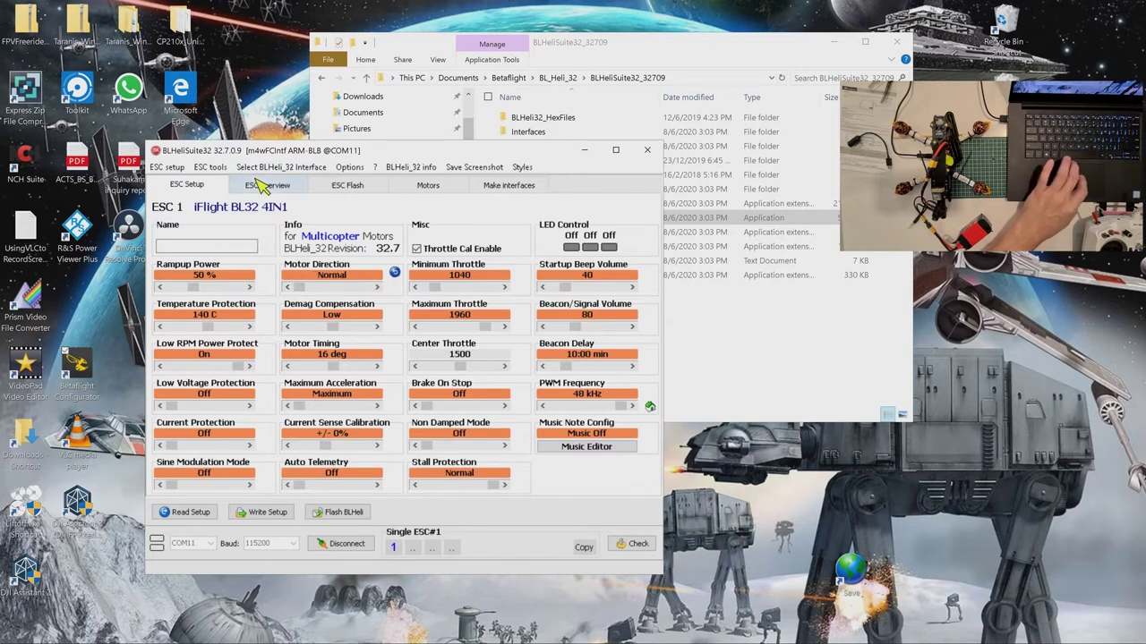
left_click(268, 512)
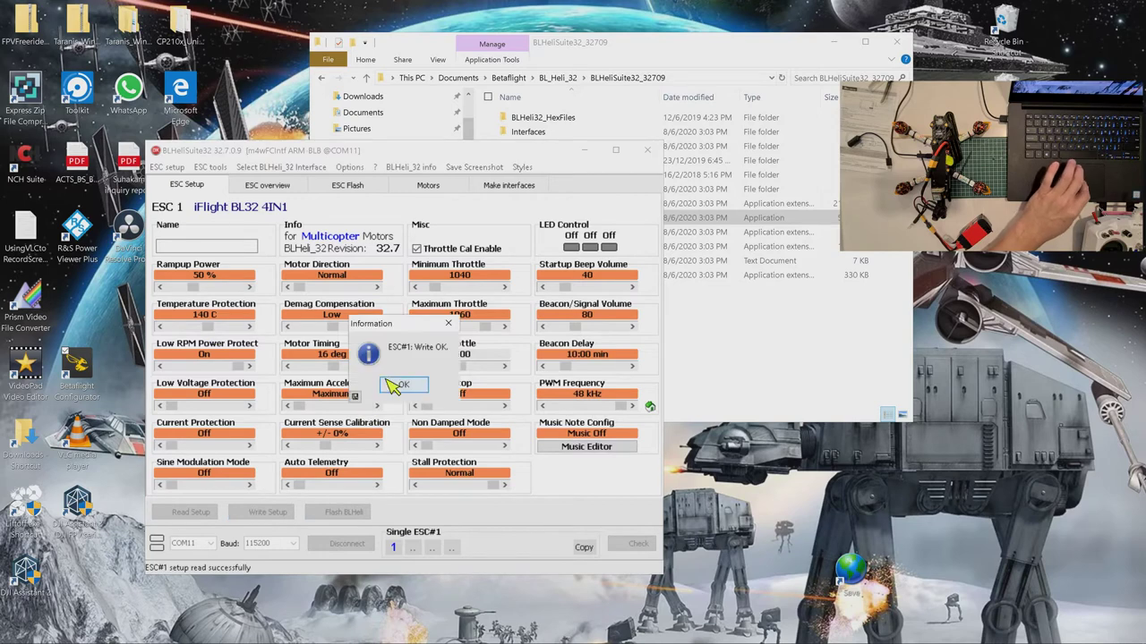
left_click(394, 385)
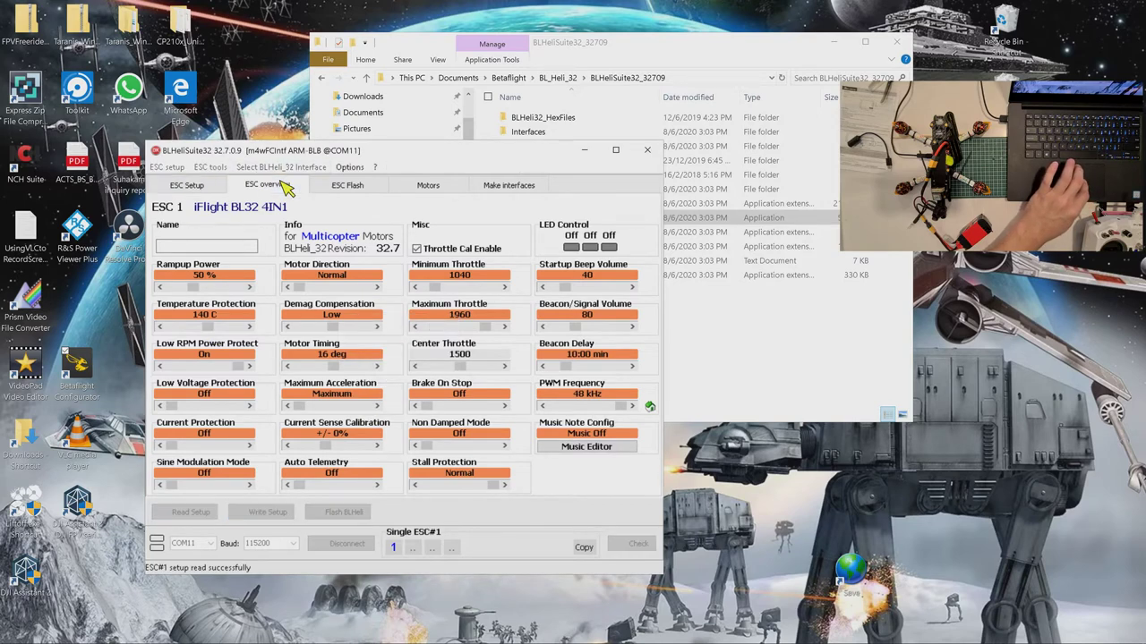
Verify the Motor Direction of all four ESCs in the ESC overview and close BLHeliSuite32
left_click(269, 186)
mouse_move(261, 273)
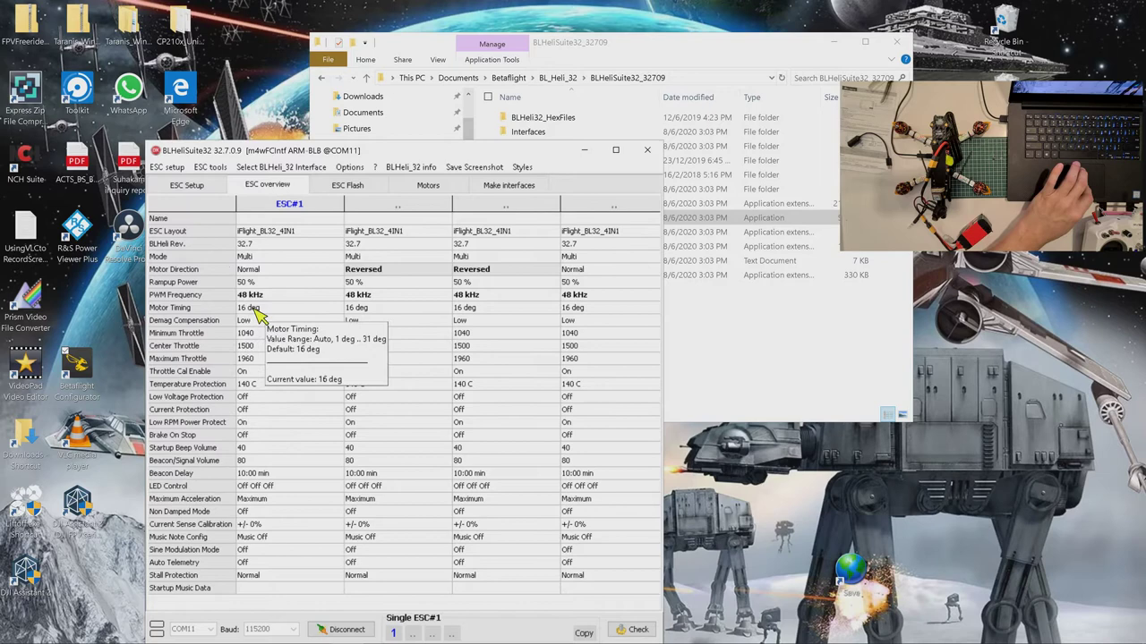
mouse_move(246, 296)
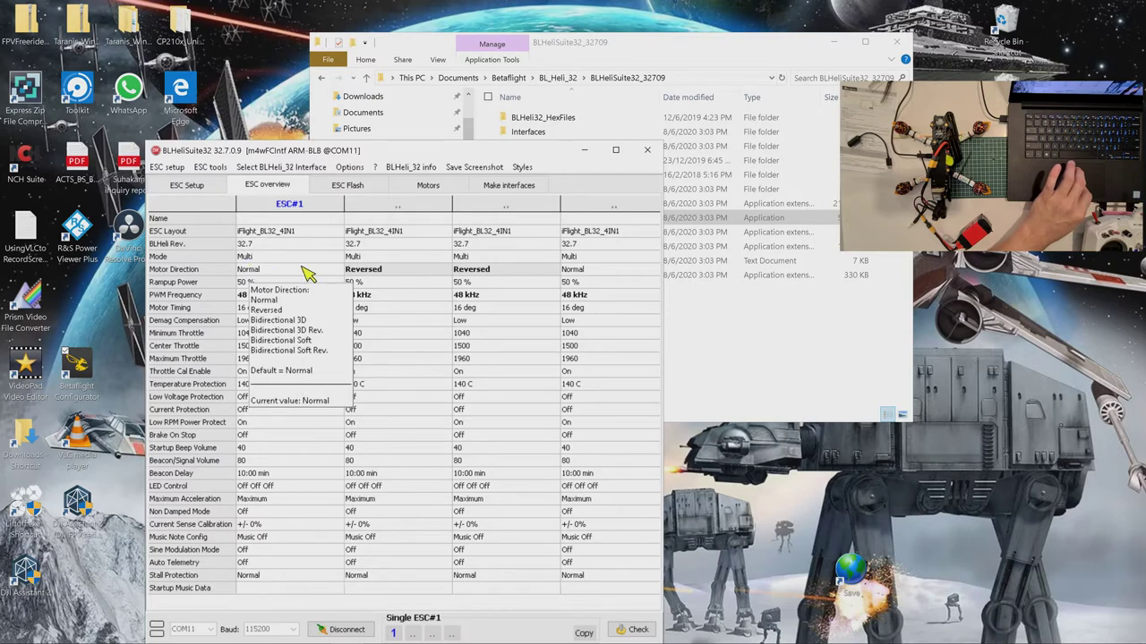
mouse_move(370, 276)
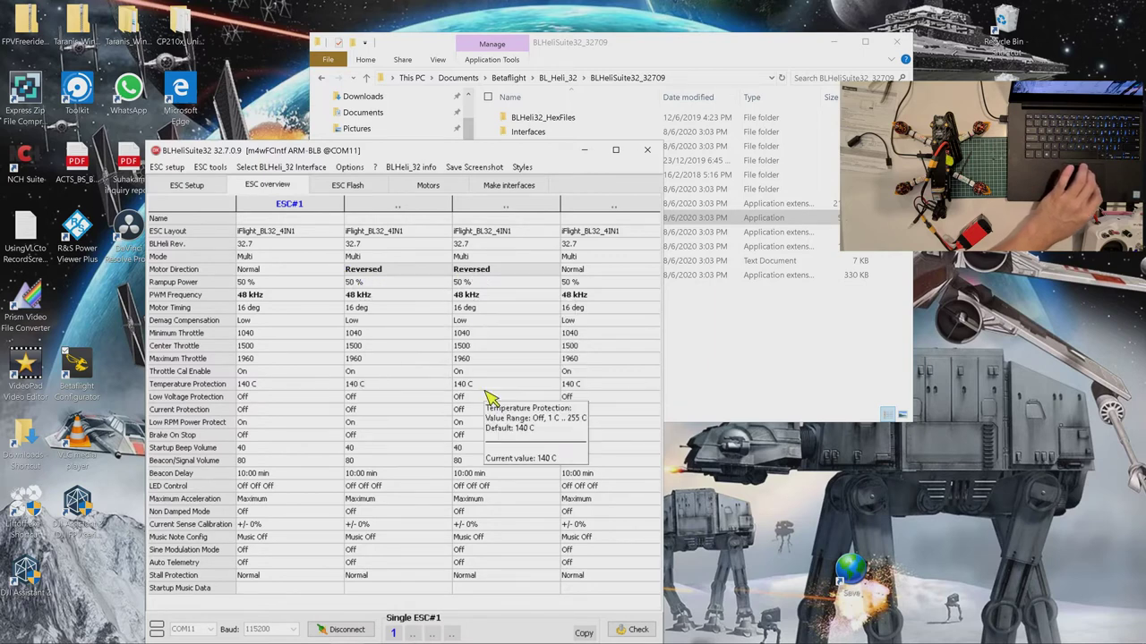
mouse_move(520, 513)
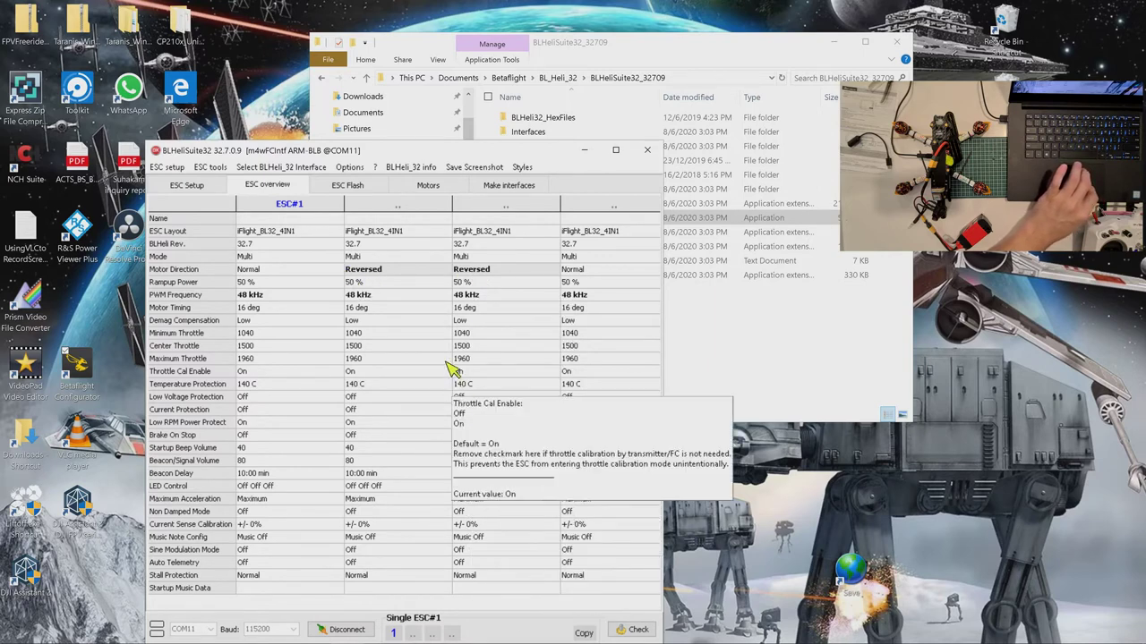
mouse_move(499, 324)
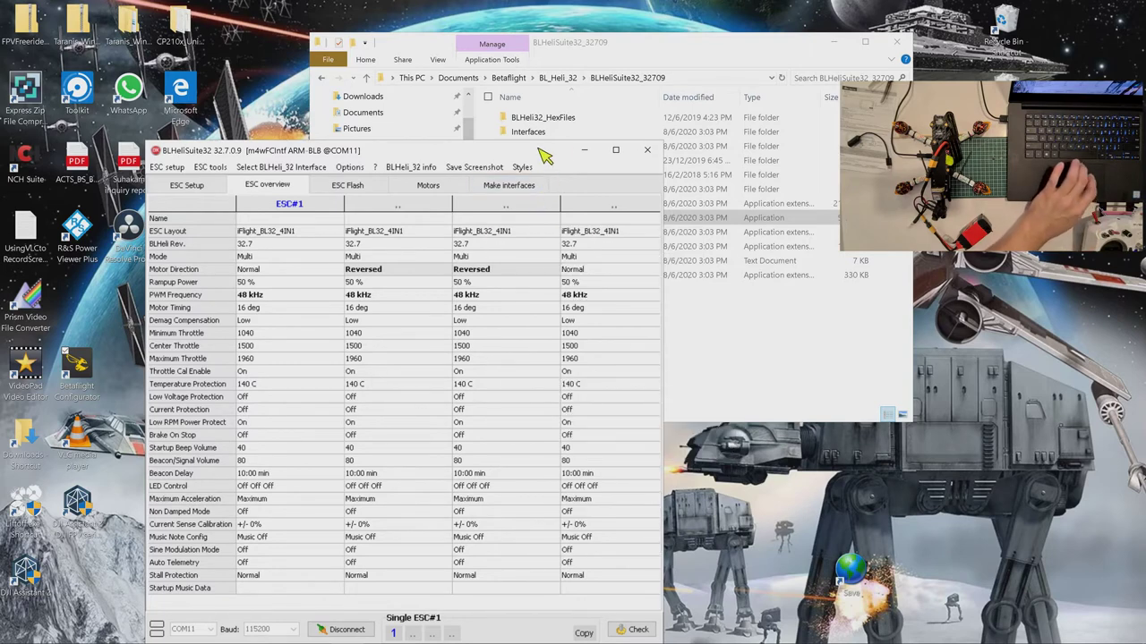
left_click(647, 151)
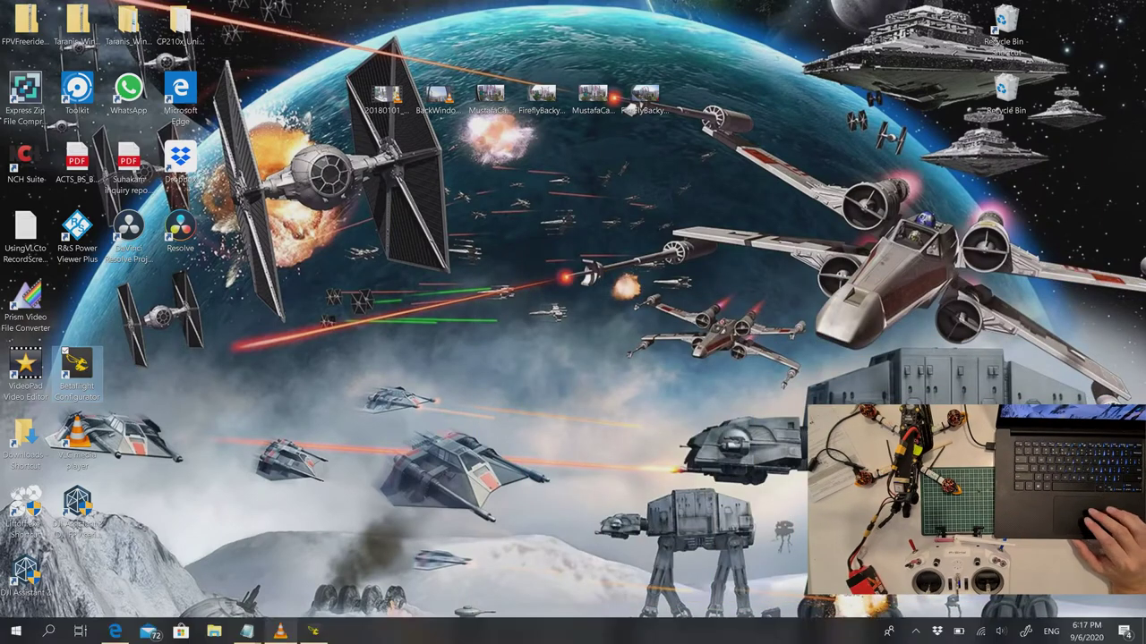
Switch to Betaflight Configurator, connect to the flight controller on COM11 at 115200 and review the UART assignments in Ports
left_click(316, 631)
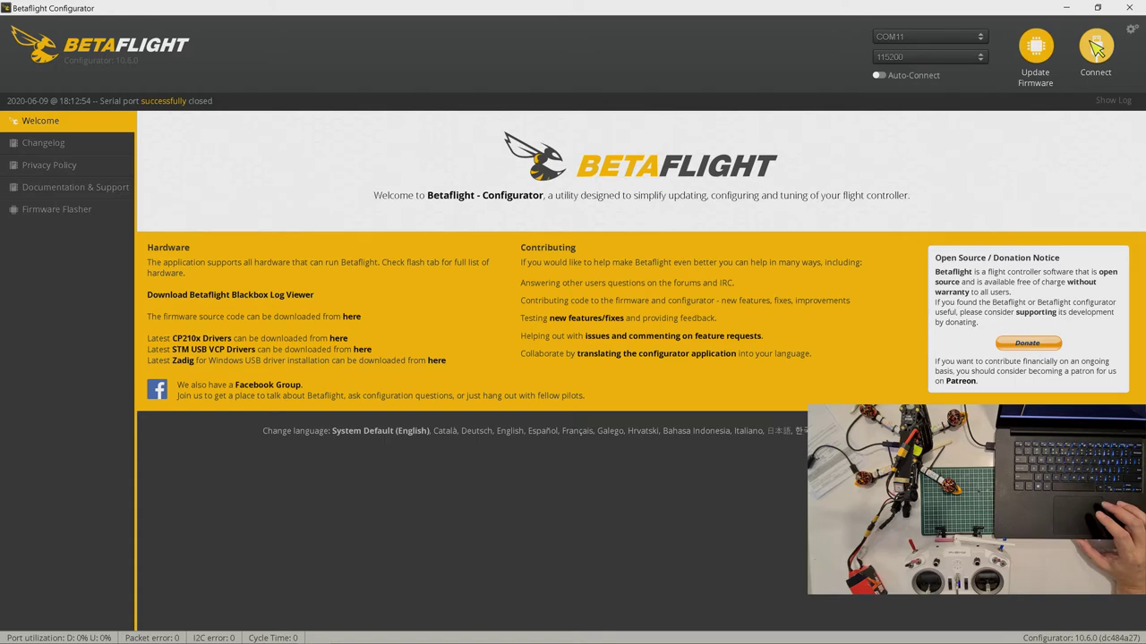
left_click(1097, 49)
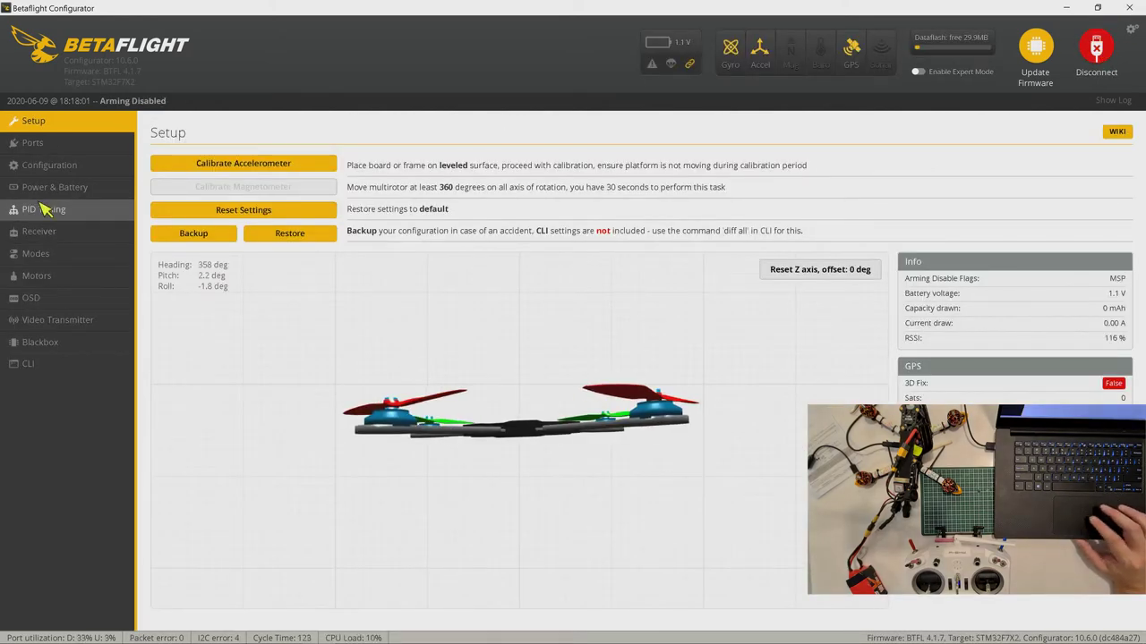
left_click(41, 146)
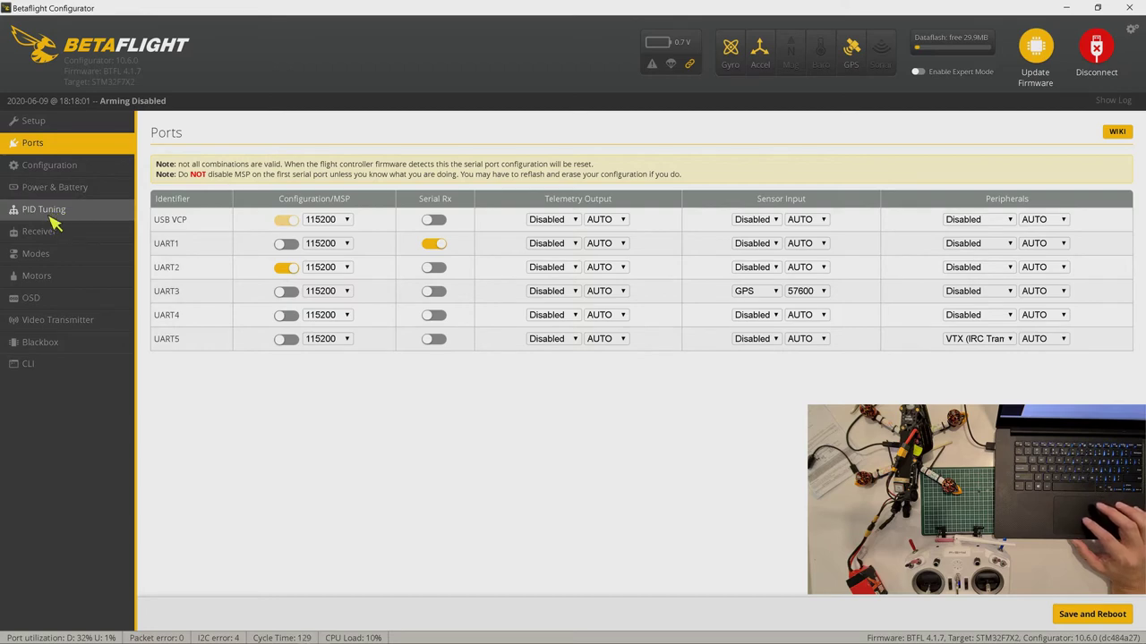
Examine the Configuration settings for mixer, ESC protocol, loop frequencies, craft name, camera angle, receiver, other features, GPS and Dshot beacon
left_click(49, 167)
scroll(486, 342, "down", 3)
scroll(486, 343, "down", 1)
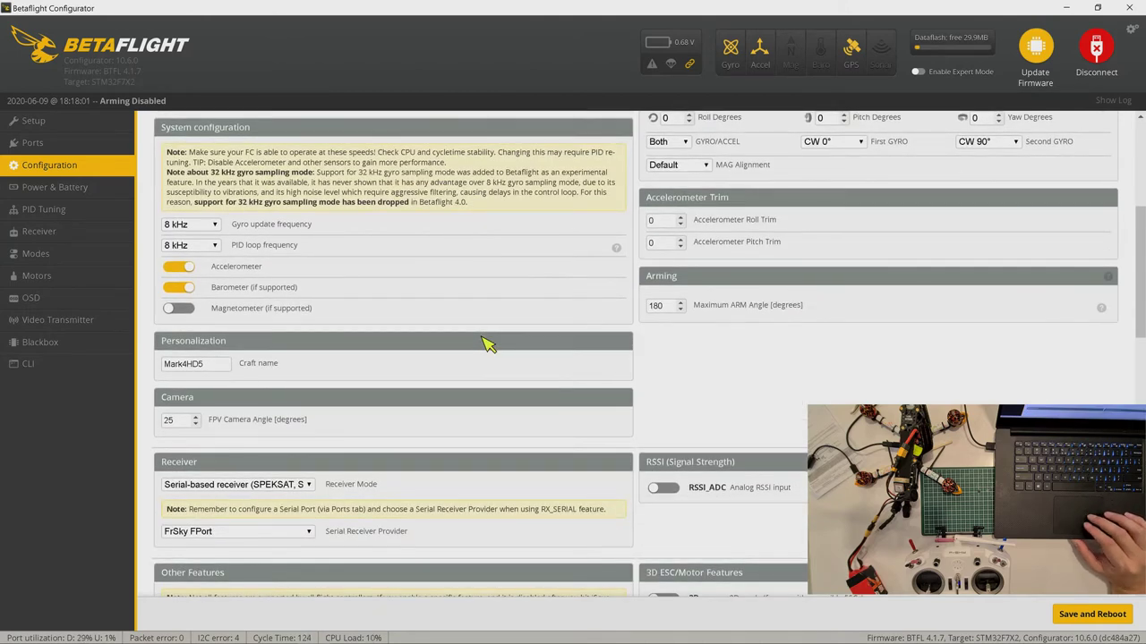
scroll(486, 342, "down", 1)
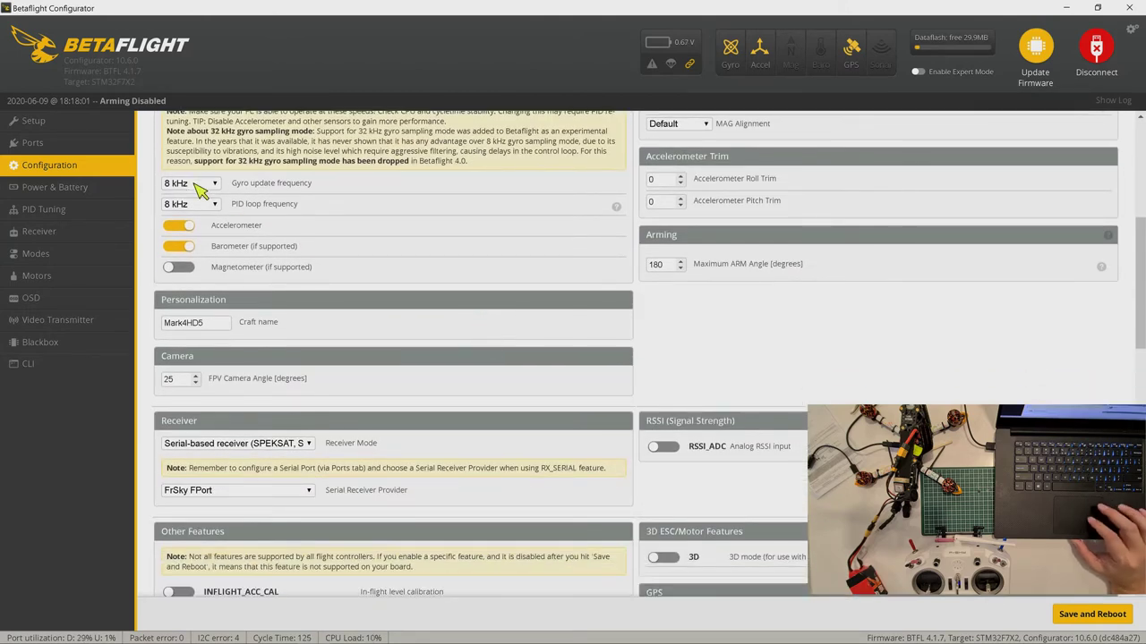
scroll(207, 206, "up", 3)
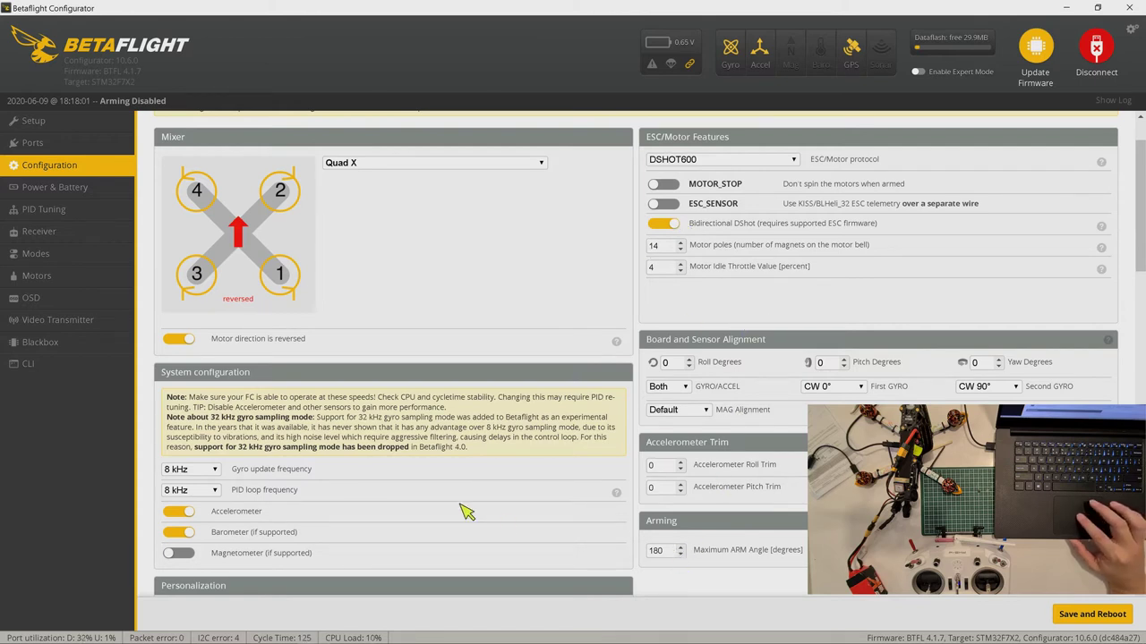
scroll(466, 510, "down", 1)
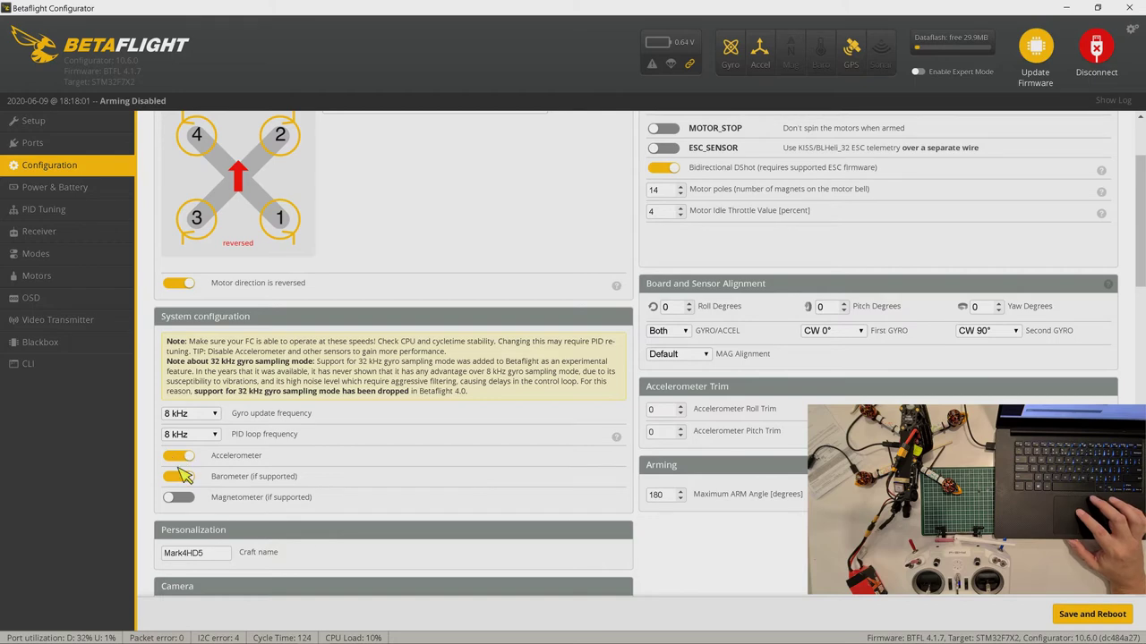
scroll(309, 488, "down", 4)
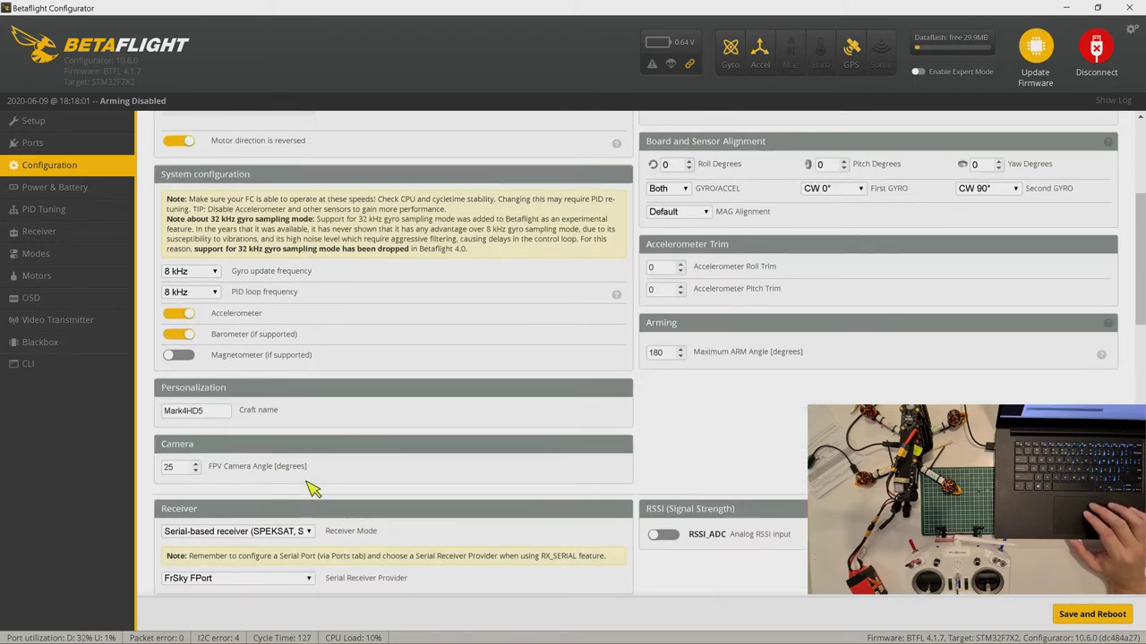
scroll(309, 488, "down", 1)
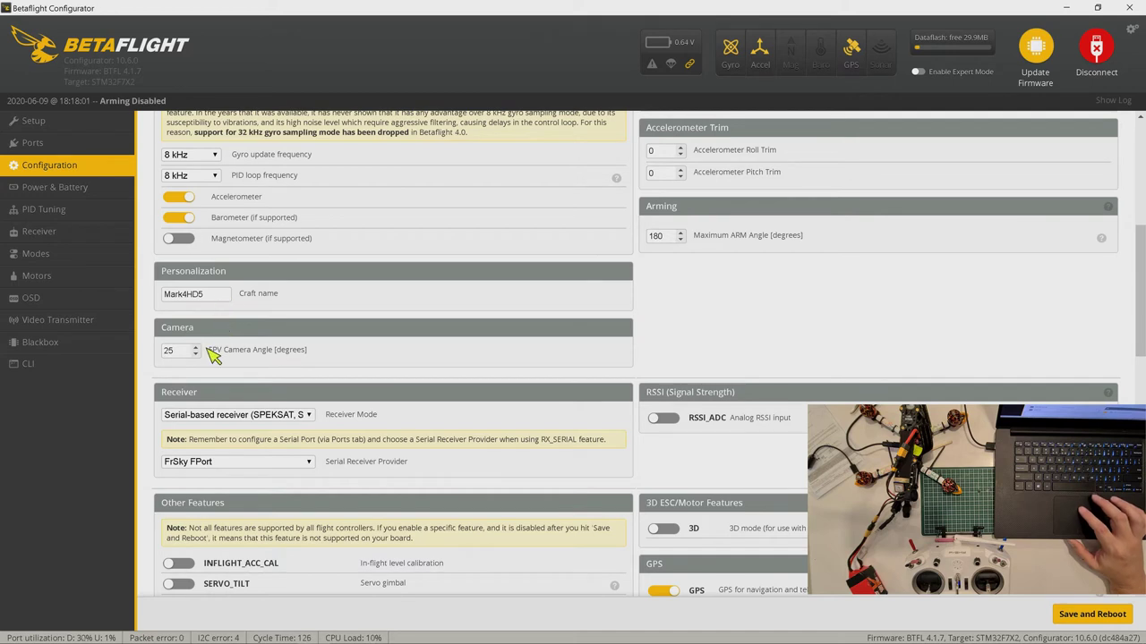
scroll(212, 355, "down", 1)
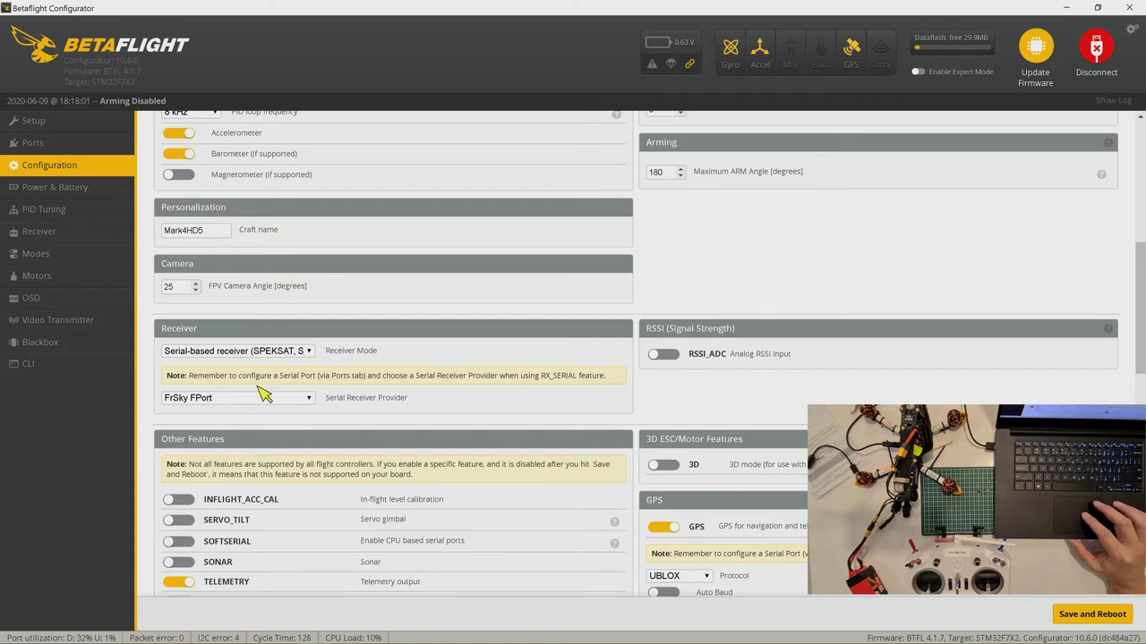
scroll(273, 425, "down", 4)
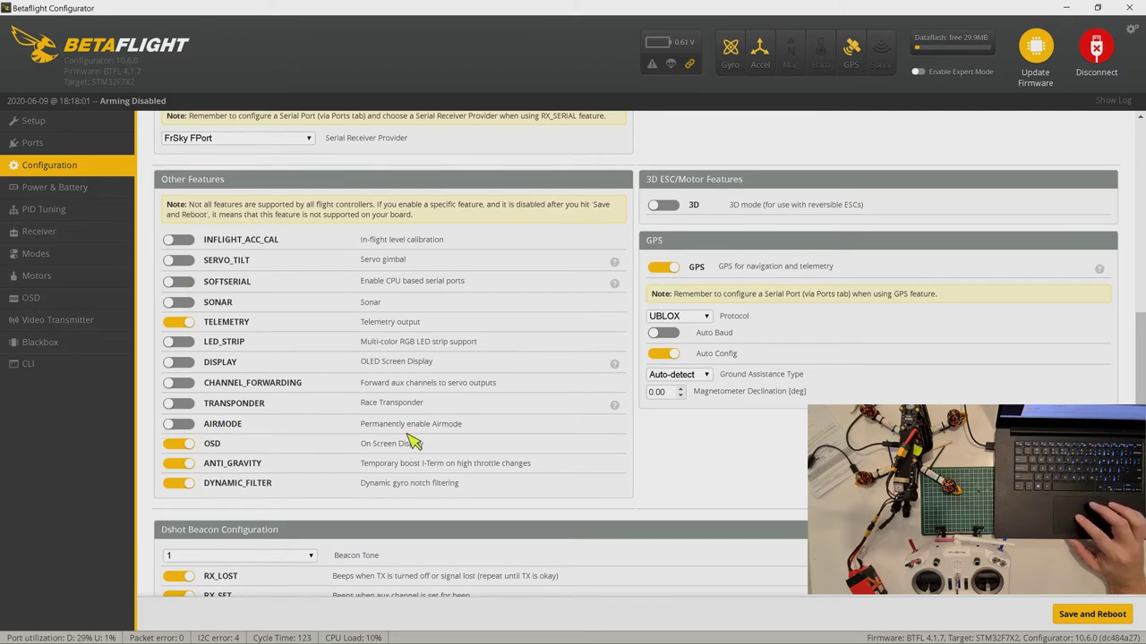
scroll(412, 442, "down", 2)
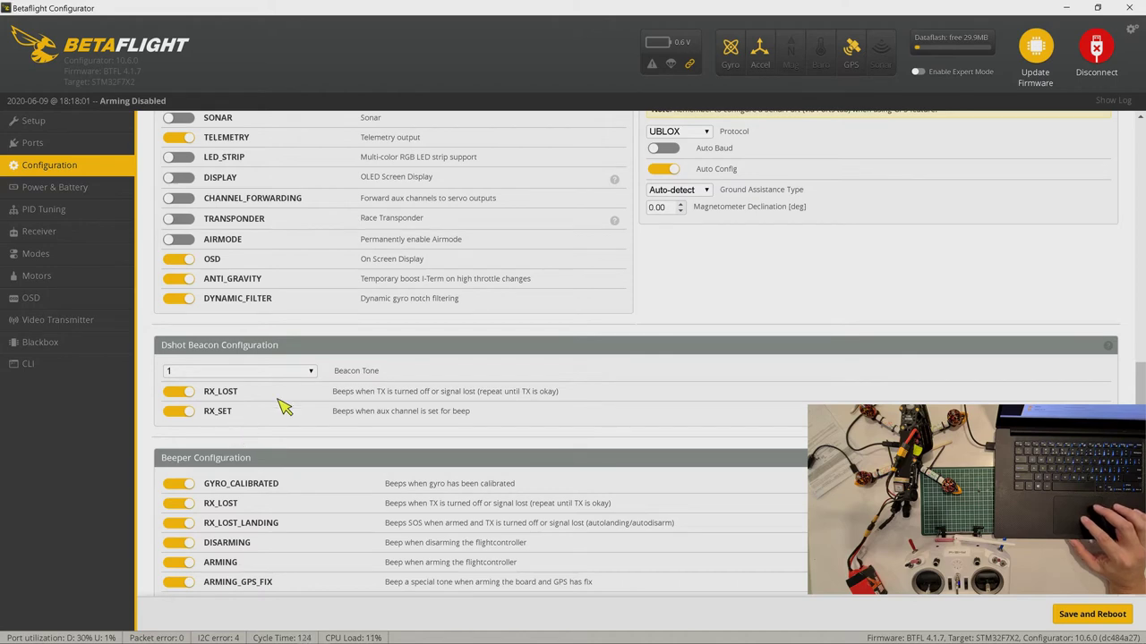
scroll(289, 401, "down", 1)
scroll(289, 402, "up", 2)
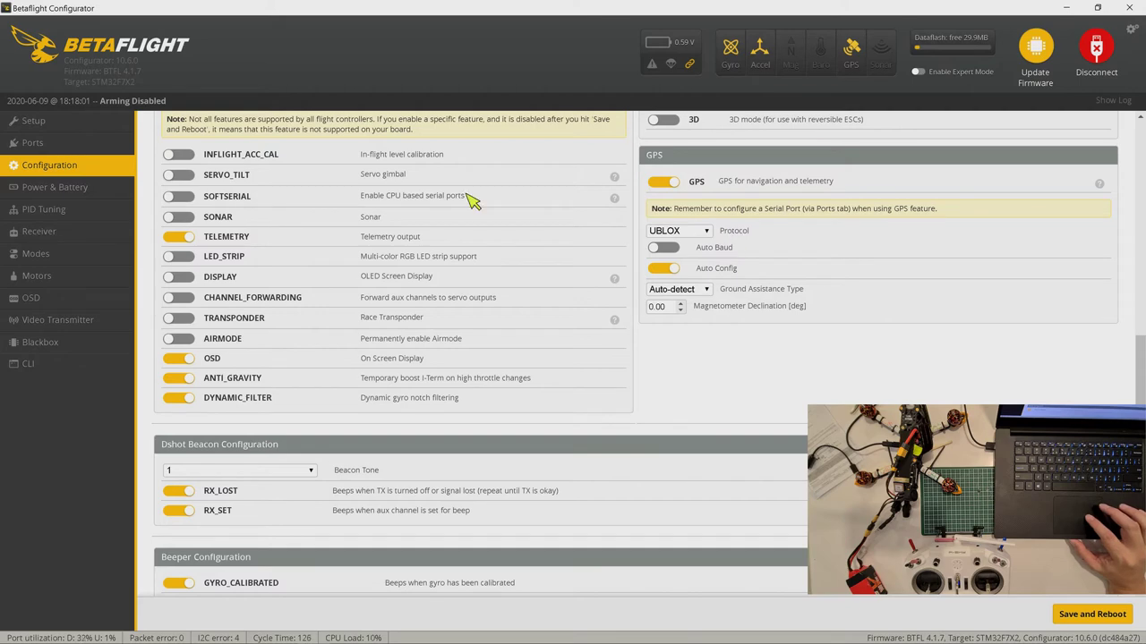
Recheck the UART assignments in Ports and the GPS settings in Configuration
left_click(40, 123)
left_click(42, 145)
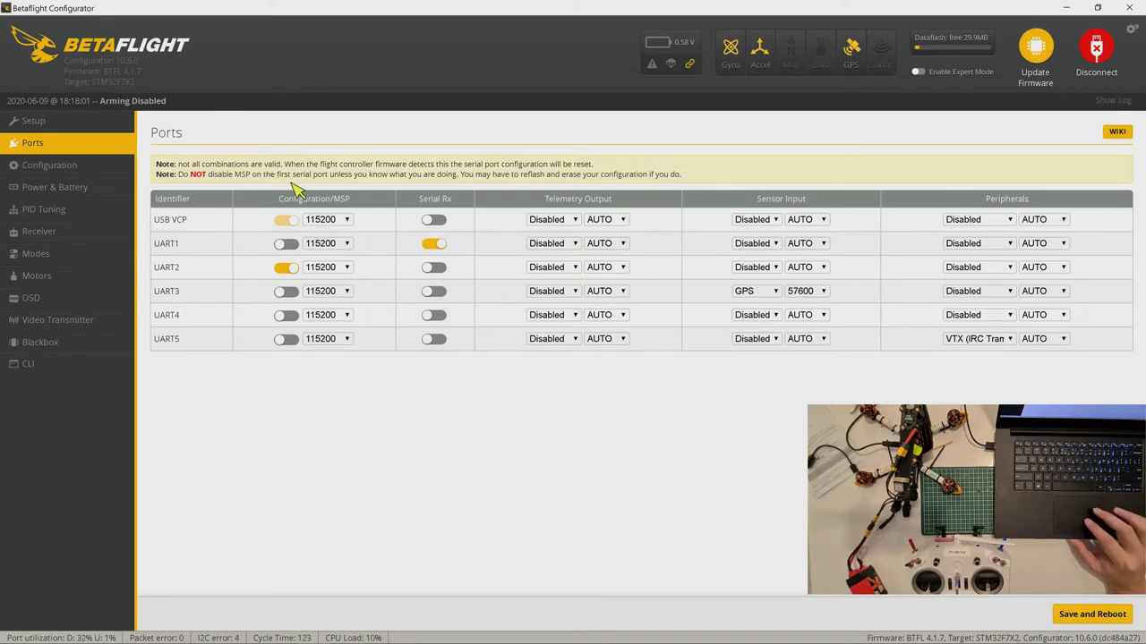
left_click(55, 170)
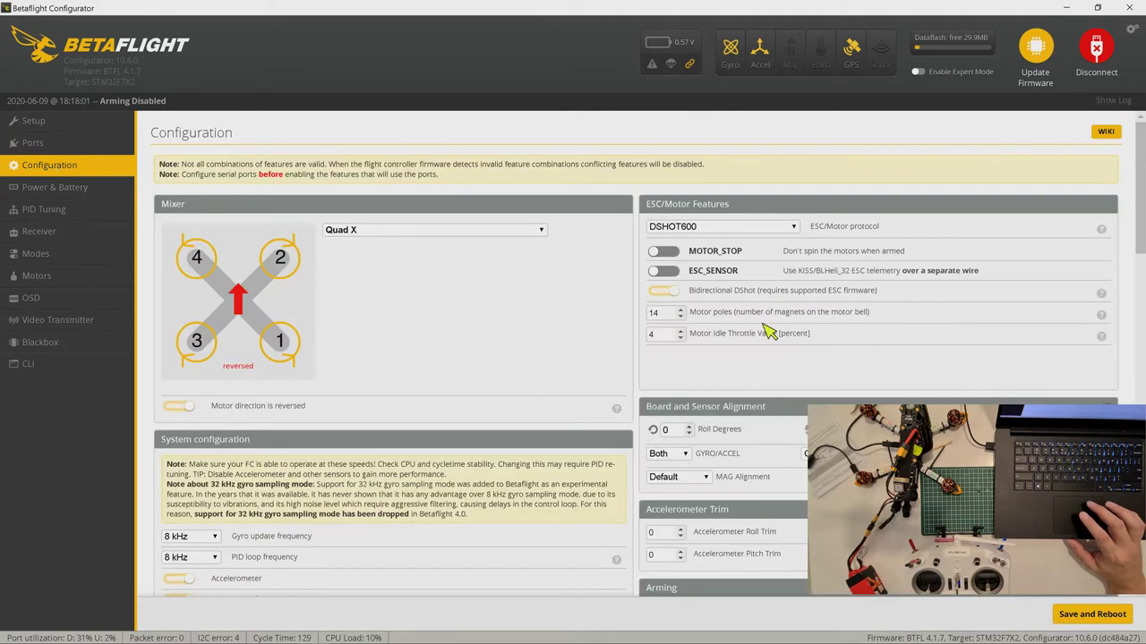
scroll(913, 374, "down", 2)
scroll(913, 374, "down", 5)
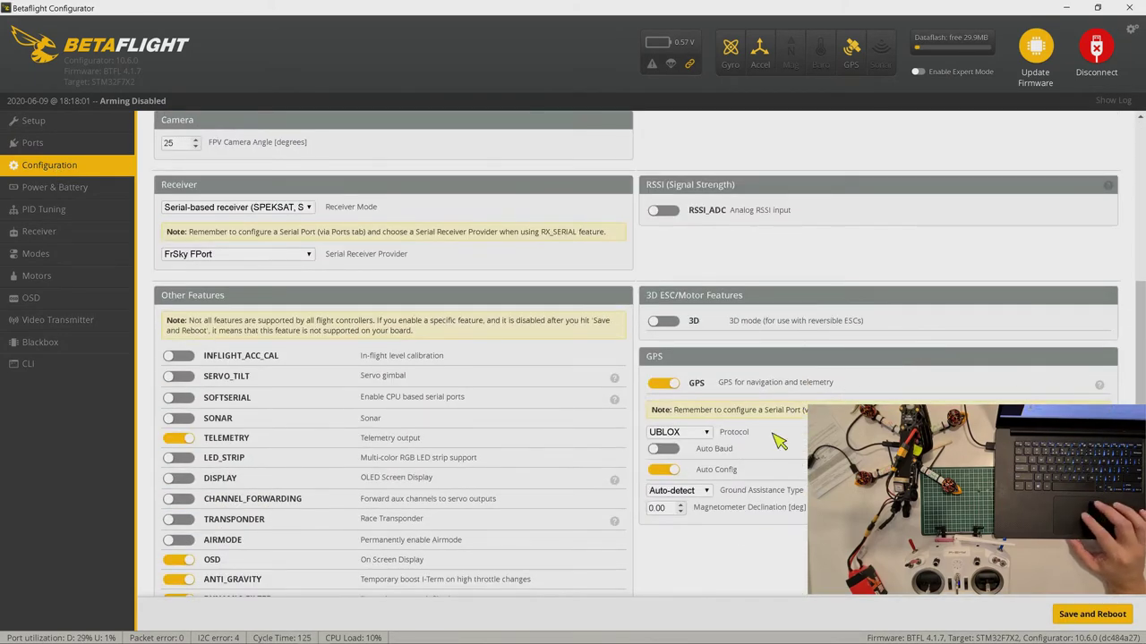
Query the GPS rescue arming setting in the CLI with get gps_rescue_allow_arming_without_fix
left_click(31, 365)
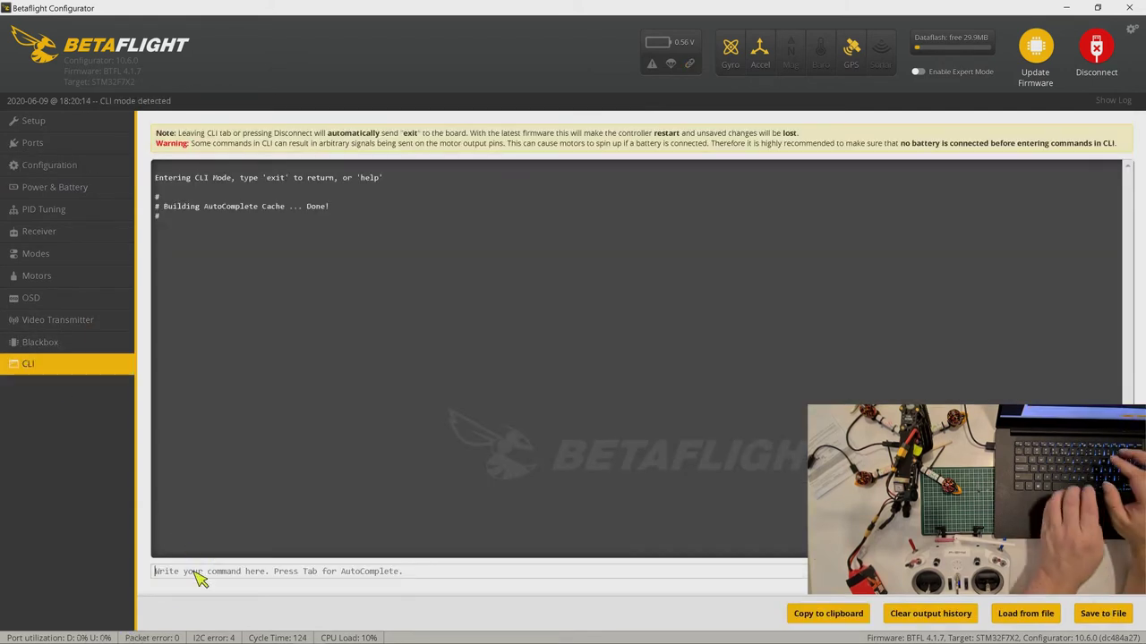
type("get ")
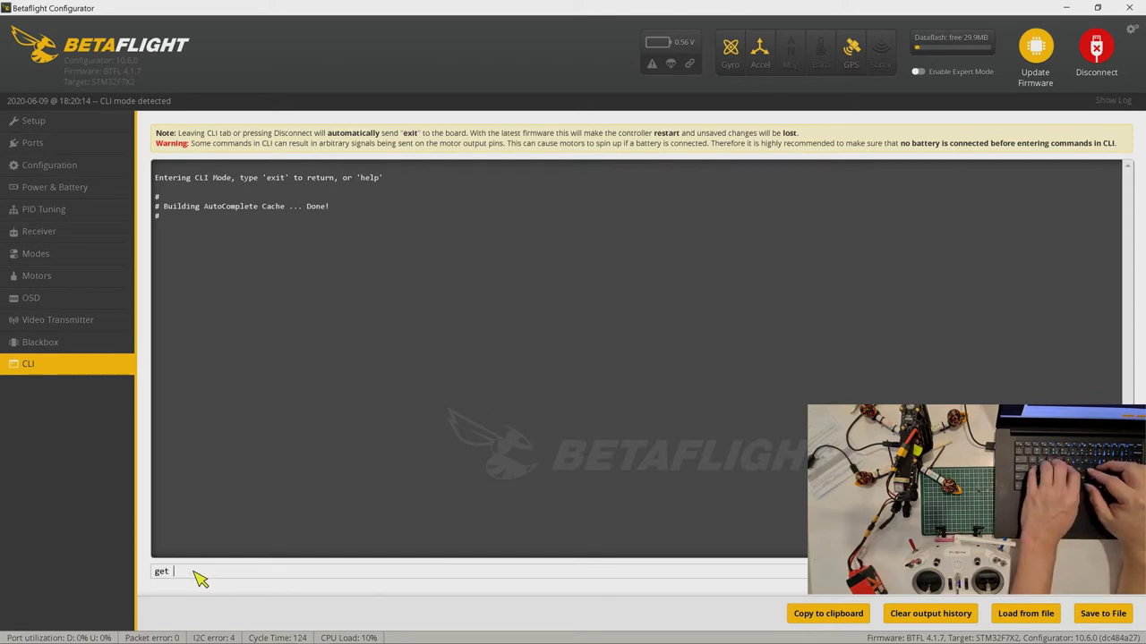
type("gps")
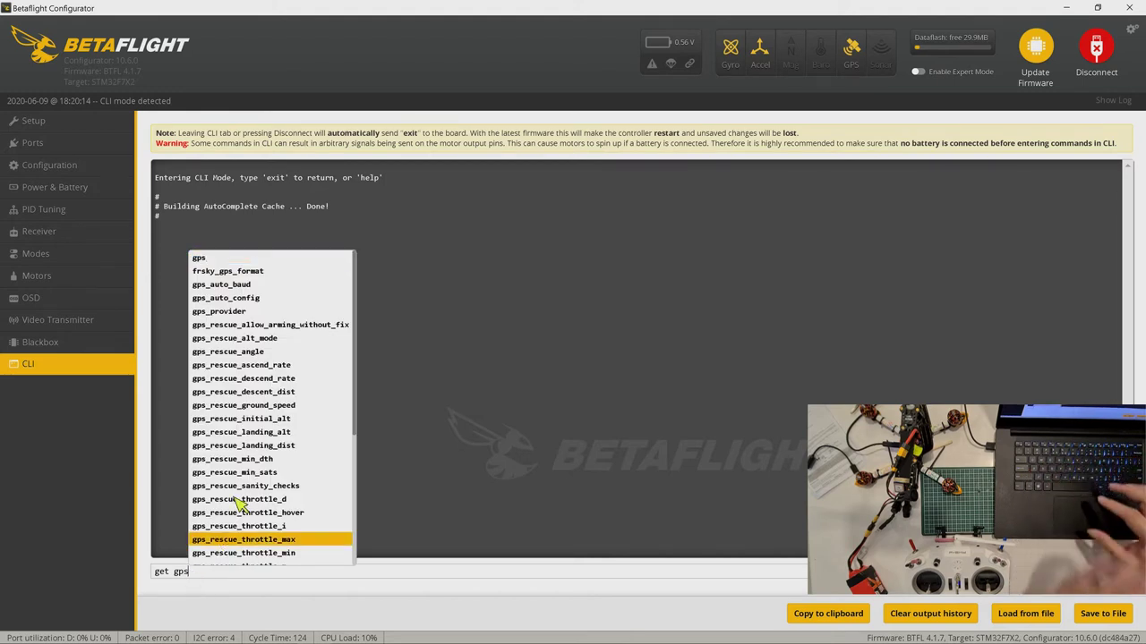
left_click(309, 326)
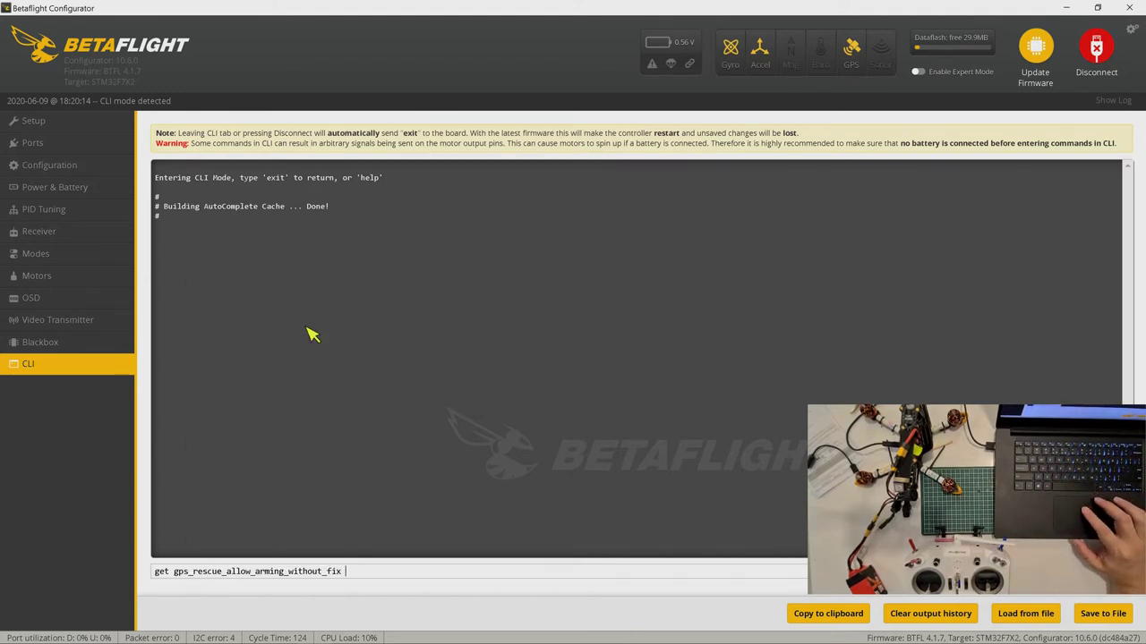
key("Return")
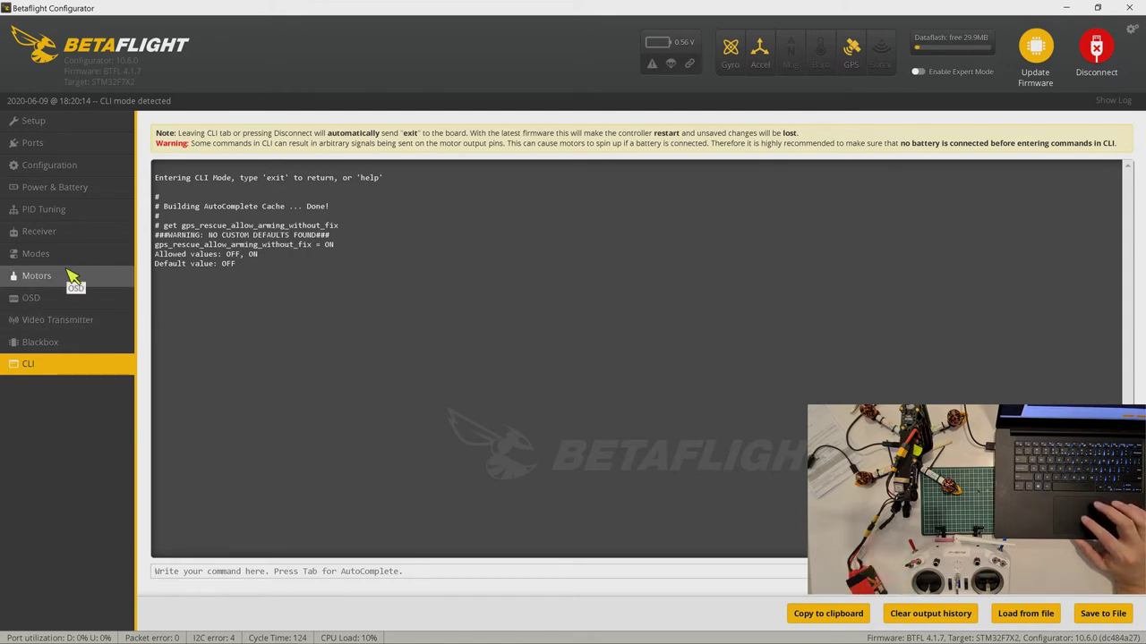
Enable Expert Mode, reconnect to the flight controller after leaving the CLI and open the Failsafe settings
left_click(922, 73)
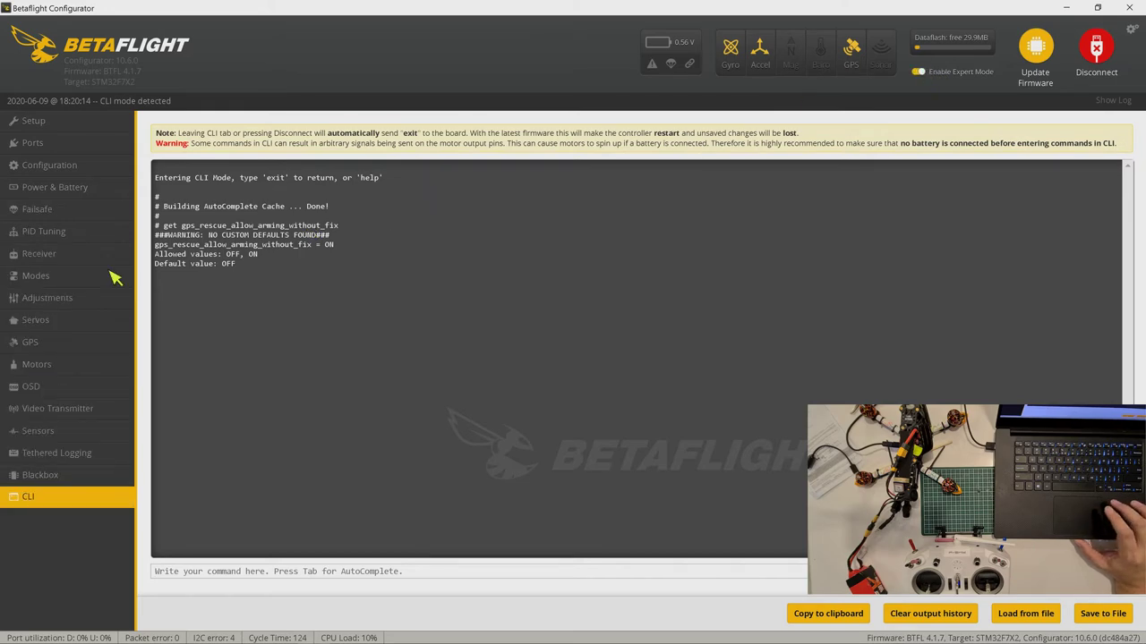
left_click(64, 209)
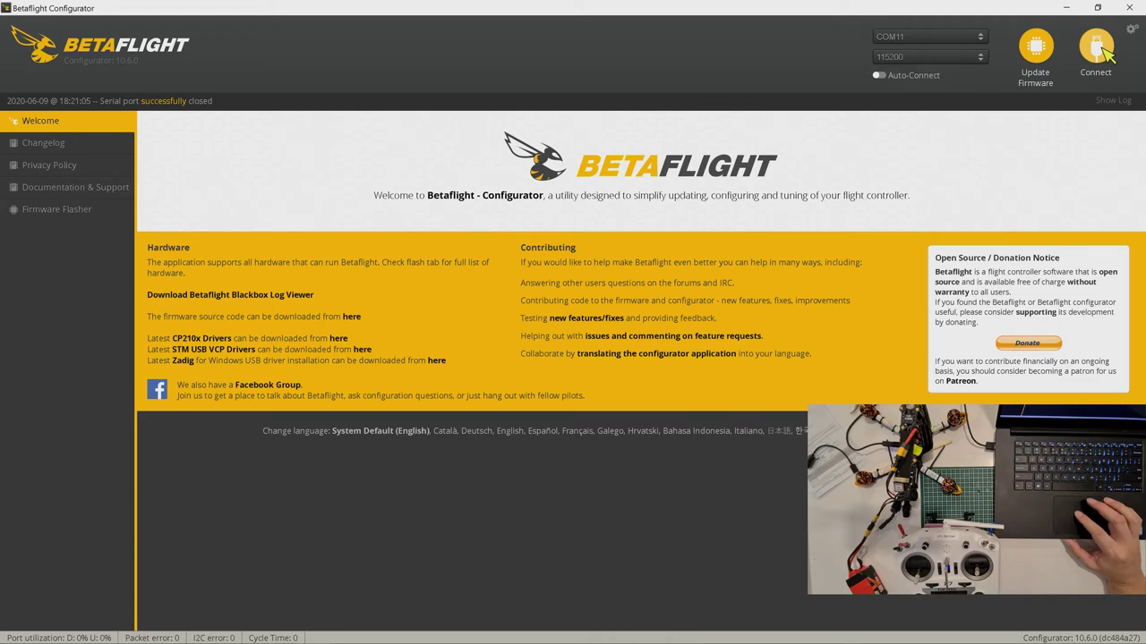
left_click(1098, 50)
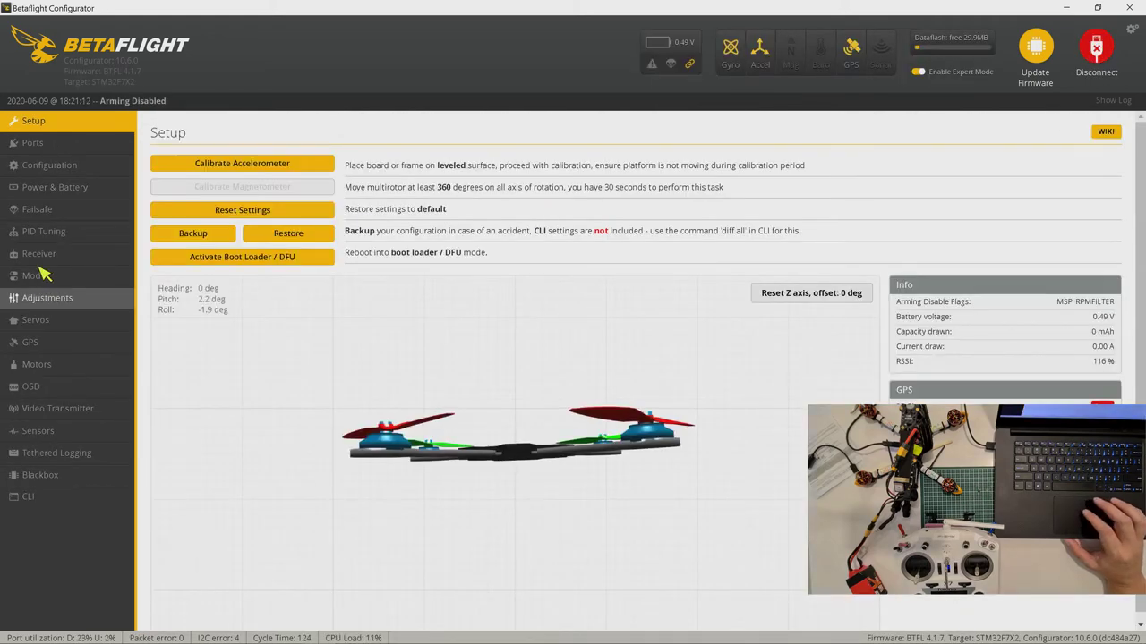
left_click(46, 215)
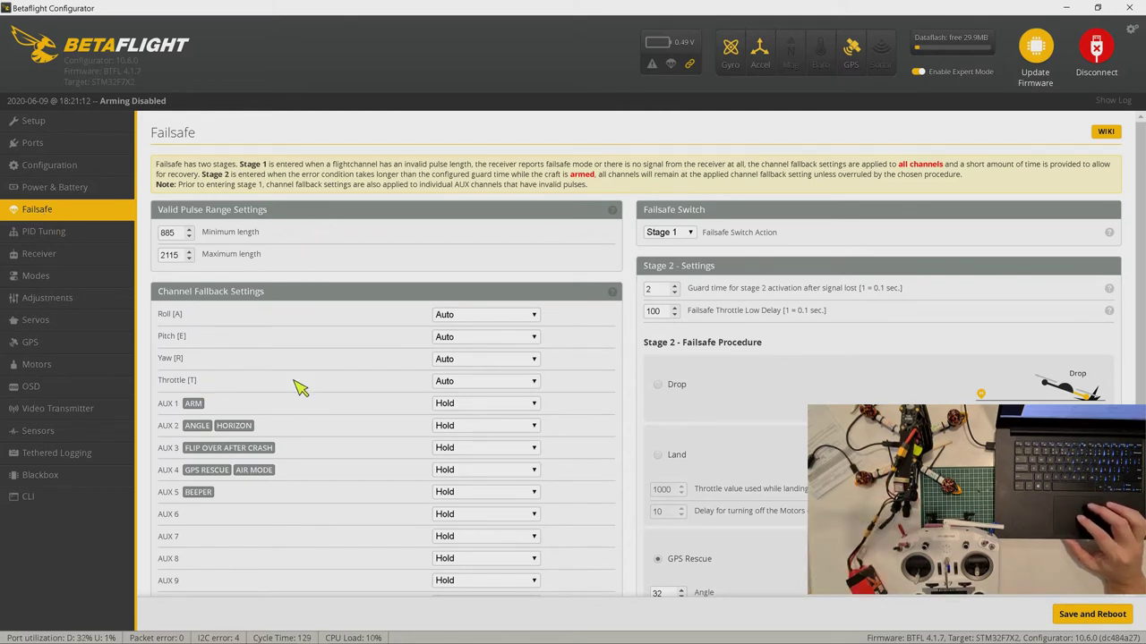
Set the Throttle channel fallback to Hold and look over the remaining failsafe settings
left_click(534, 383)
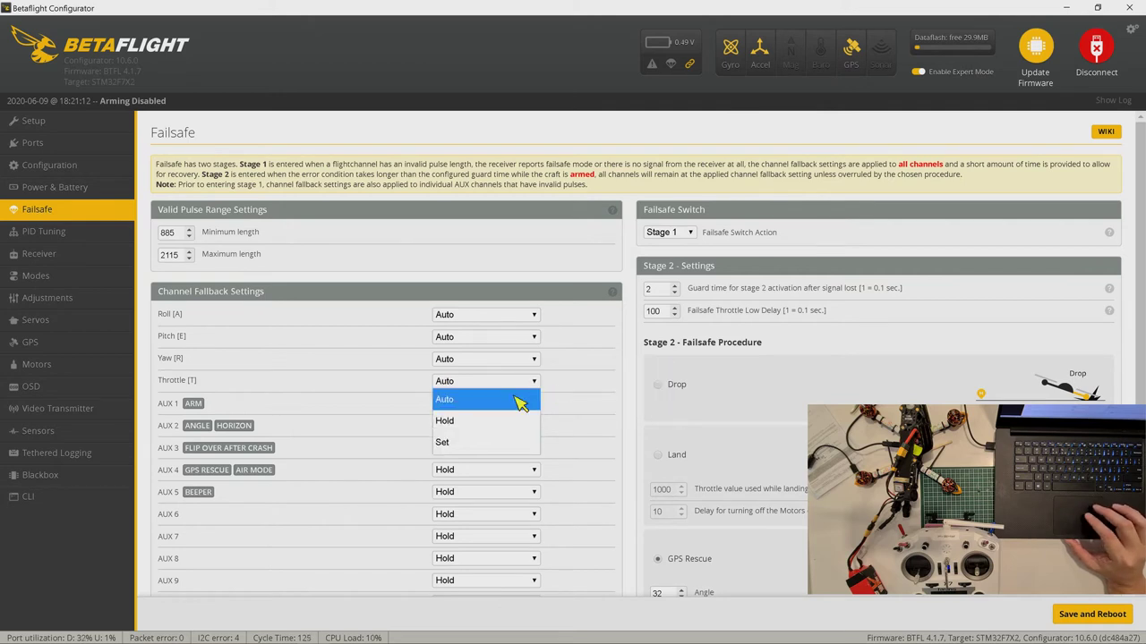
left_click(507, 423)
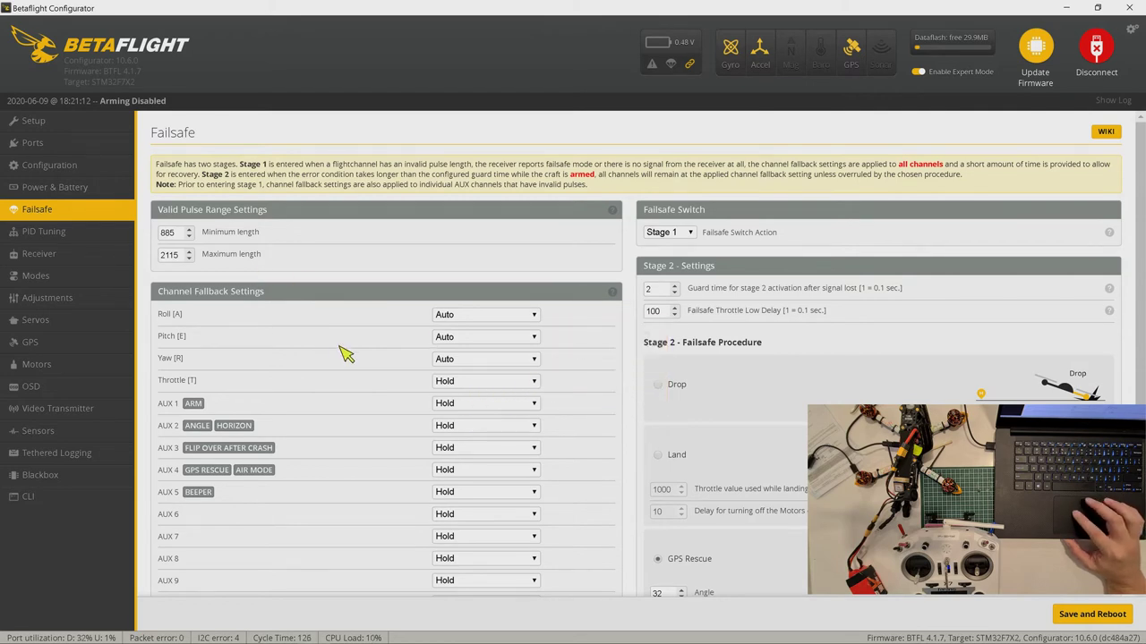
scroll(345, 353, "down", 1)
scroll(345, 353, "down", 3)
scroll(344, 353, "up", 4)
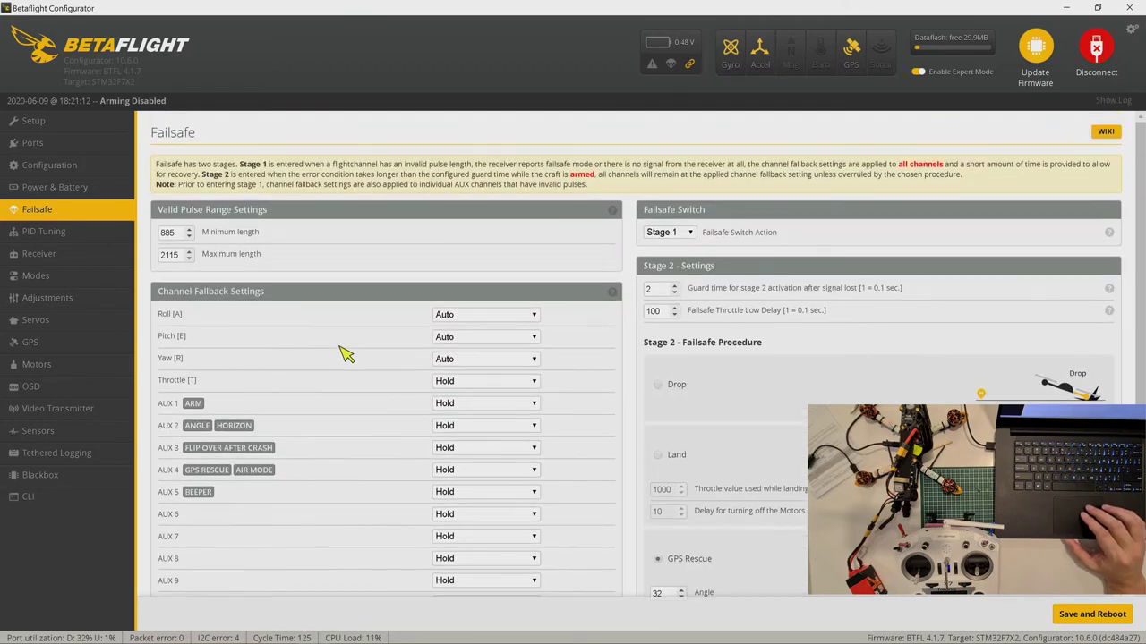